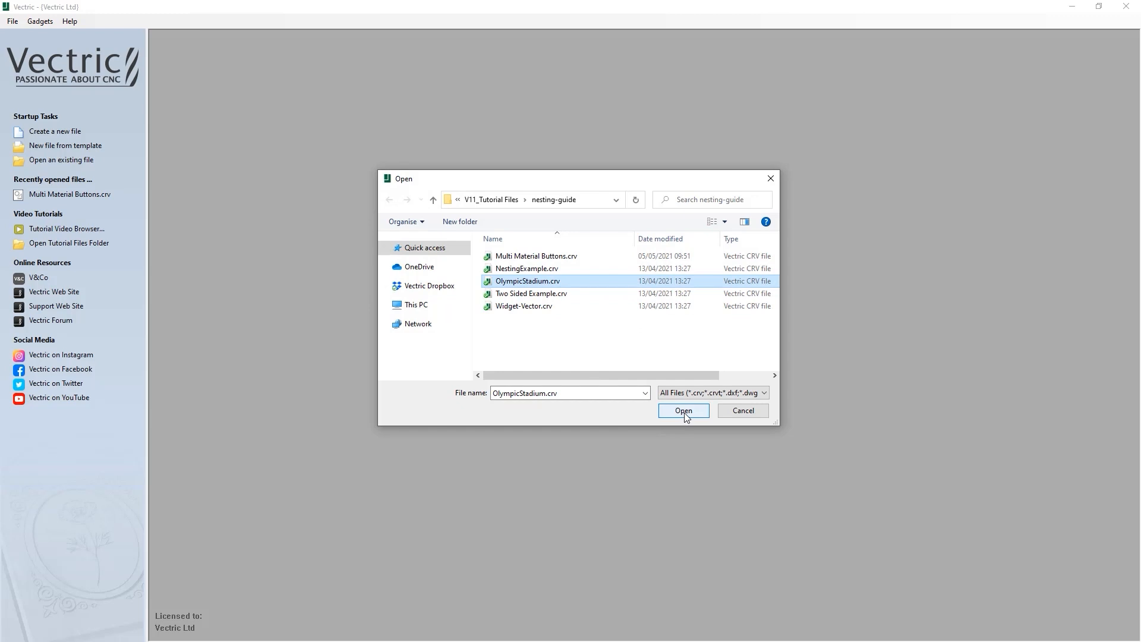
Step: Open the file OlympicStadium.crv
{"action": "left_click", "coordinate": [684, 411]}
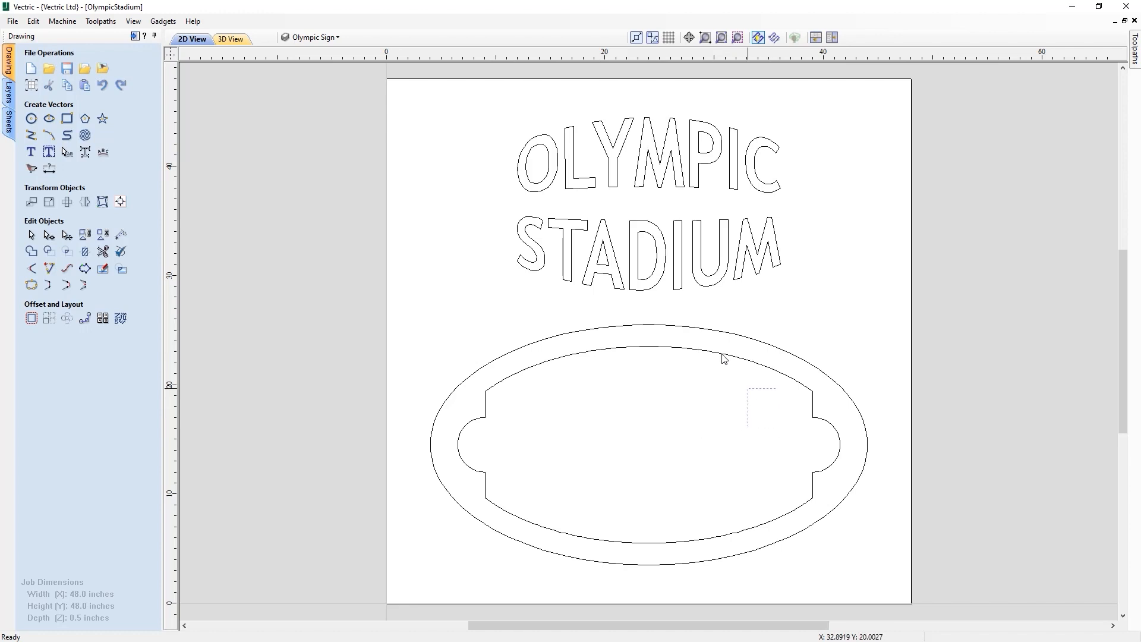
{"action": "key", "text": "ctrl+a"}
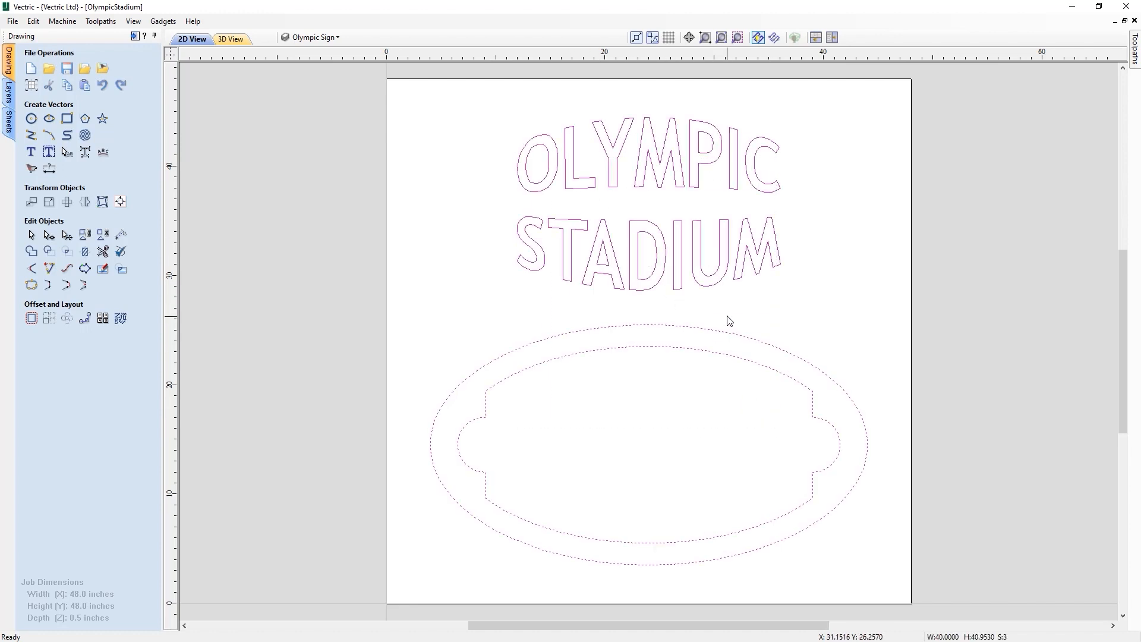
{"action": "right_click", "coordinate": [718, 289]}
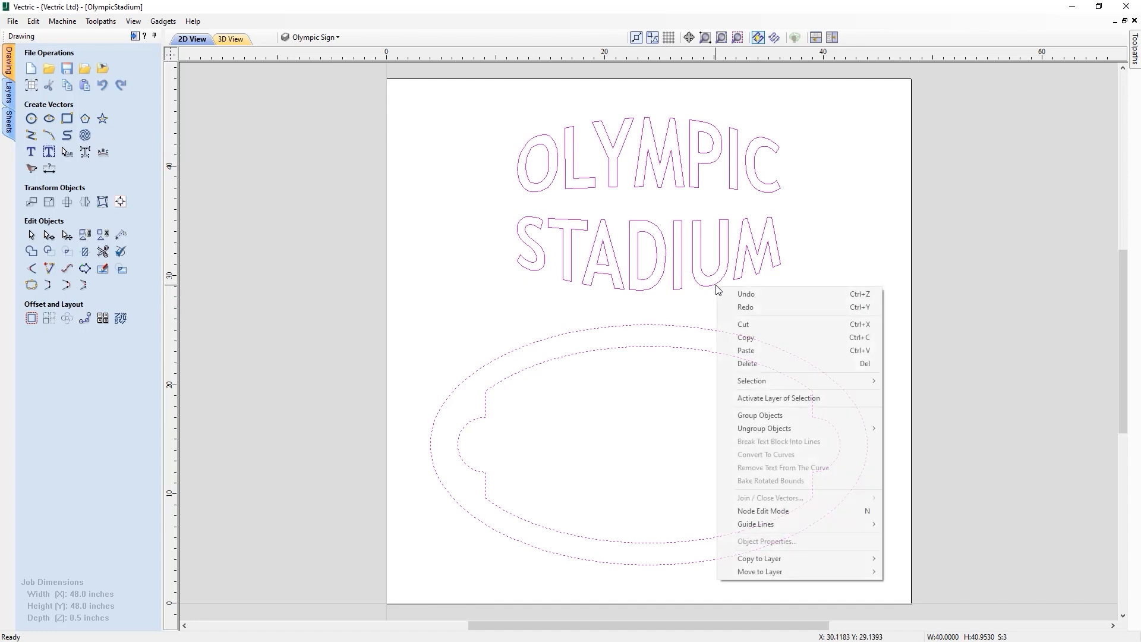
{"action": "left_click", "coordinate": [768, 337]}
{"action": "left_click", "coordinate": [800, 315]}
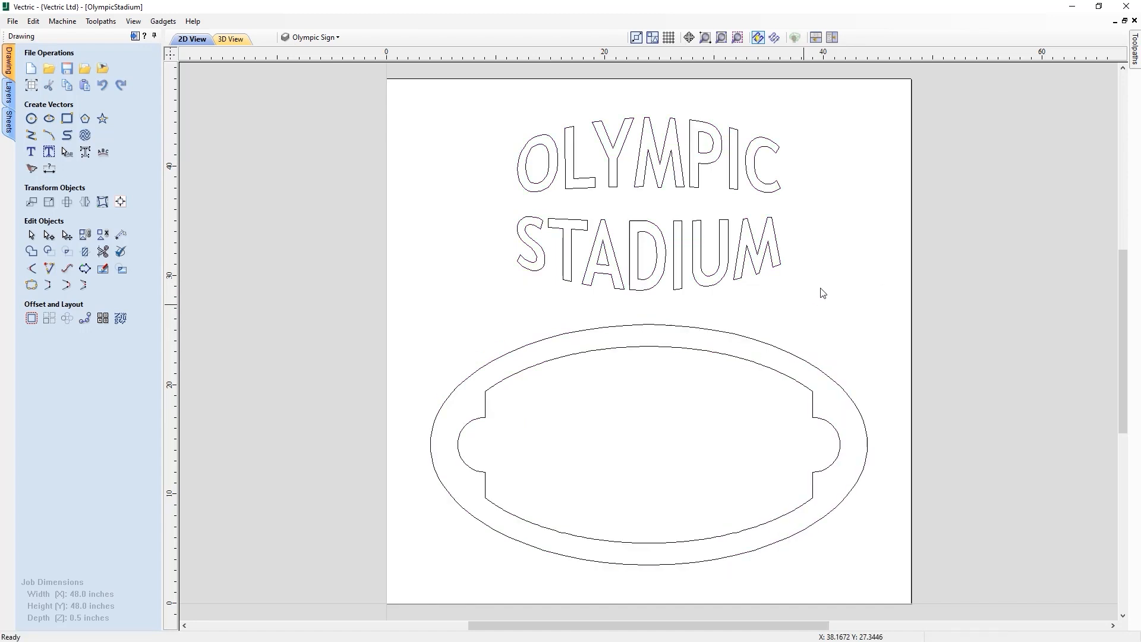
{"action": "right_click", "coordinate": [845, 271]}
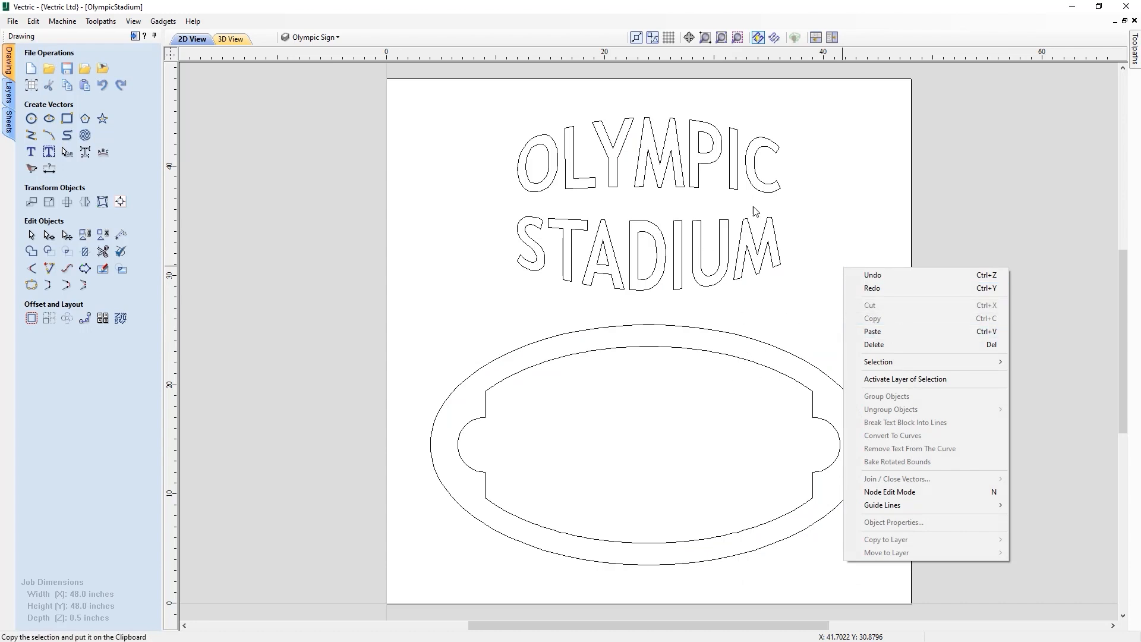
{"action": "left_click", "coordinate": [815, 163]}
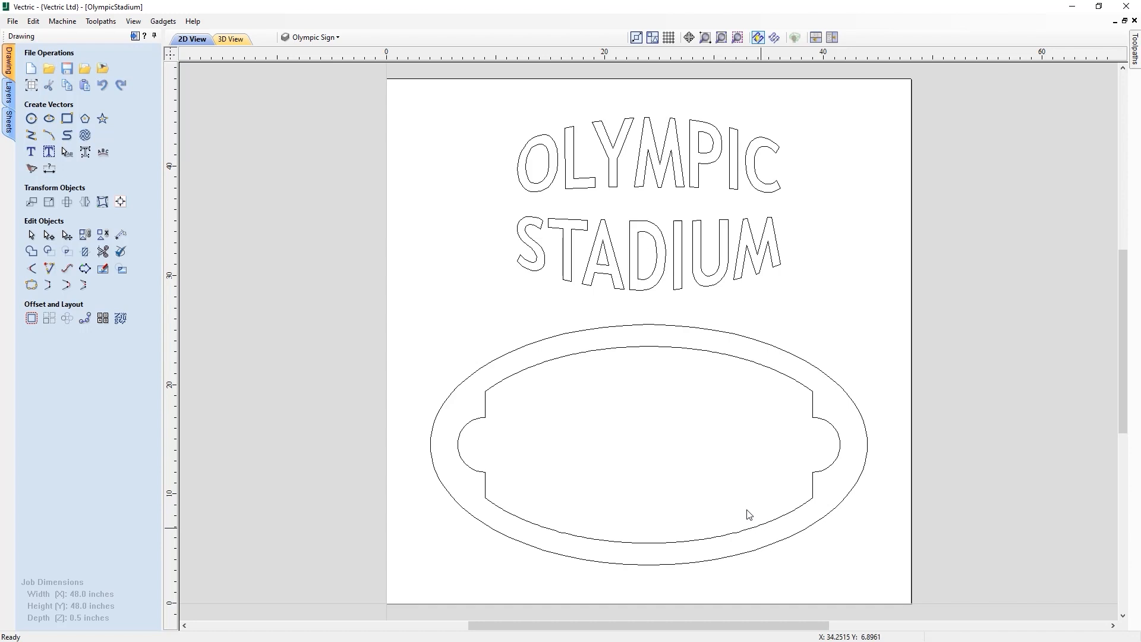
Step: Start nesting all the sign vectors with a tool diameter of 0.25 inches and a clearance of 0.35 inches
{"action": "left_click_drag", "start_coordinate": [773, 464], "coordinate": [516, 171]}
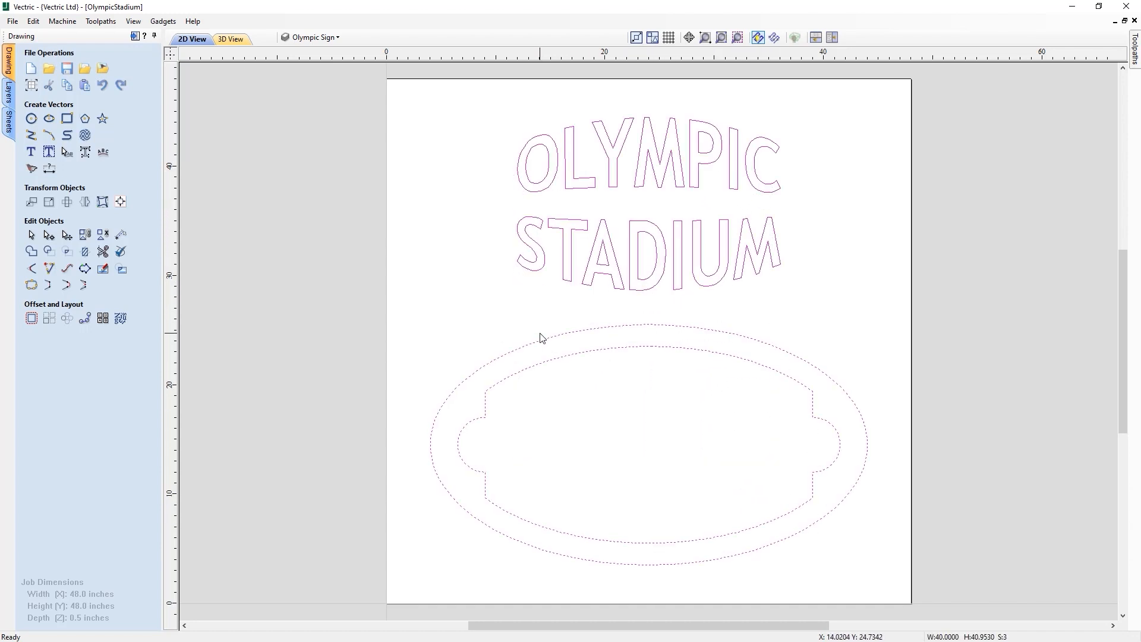
{"action": "left_click", "coordinate": [121, 321]}
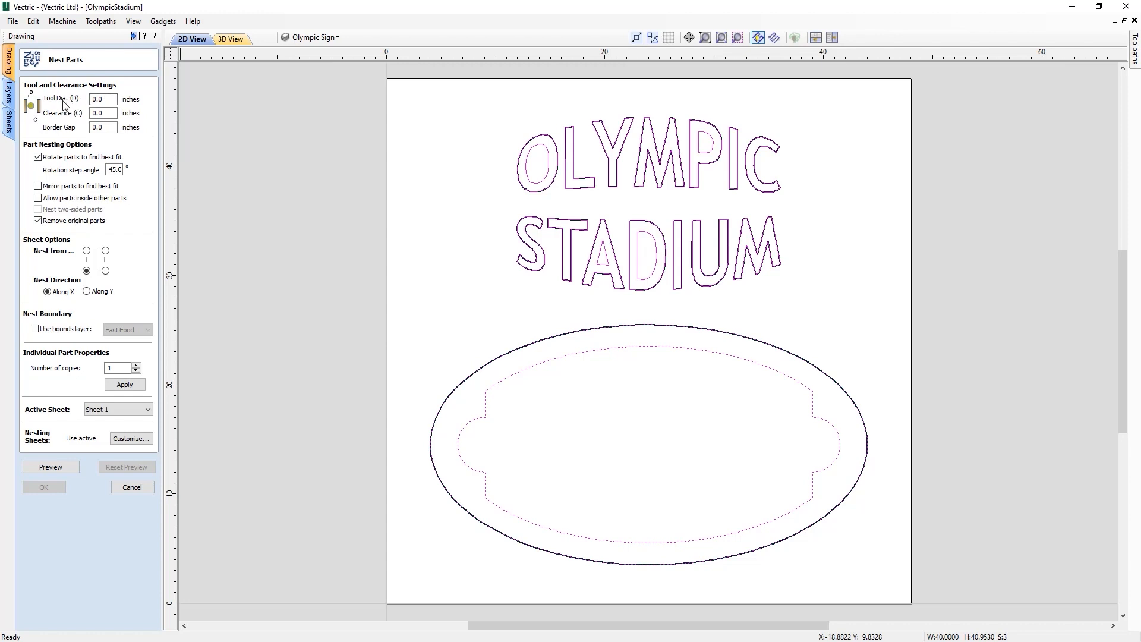
{"action": "left_click", "coordinate": [99, 99]}
{"action": "left_click_drag", "start_coordinate": [98, 99], "coordinate": [102, 99]}
{"action": "type", "text": "25"}
{"action": "left_click_drag", "start_coordinate": [100, 113], "coordinate": [104, 114]}
{"action": "type", "text": "35"}
Step: Set the nesting border gap to 0.5 inches and turn off rotating parts to find the best fit
{"action": "scroll", "coordinate": [559, 151], "scroll_direction": "up", "scroll_amount": 5}
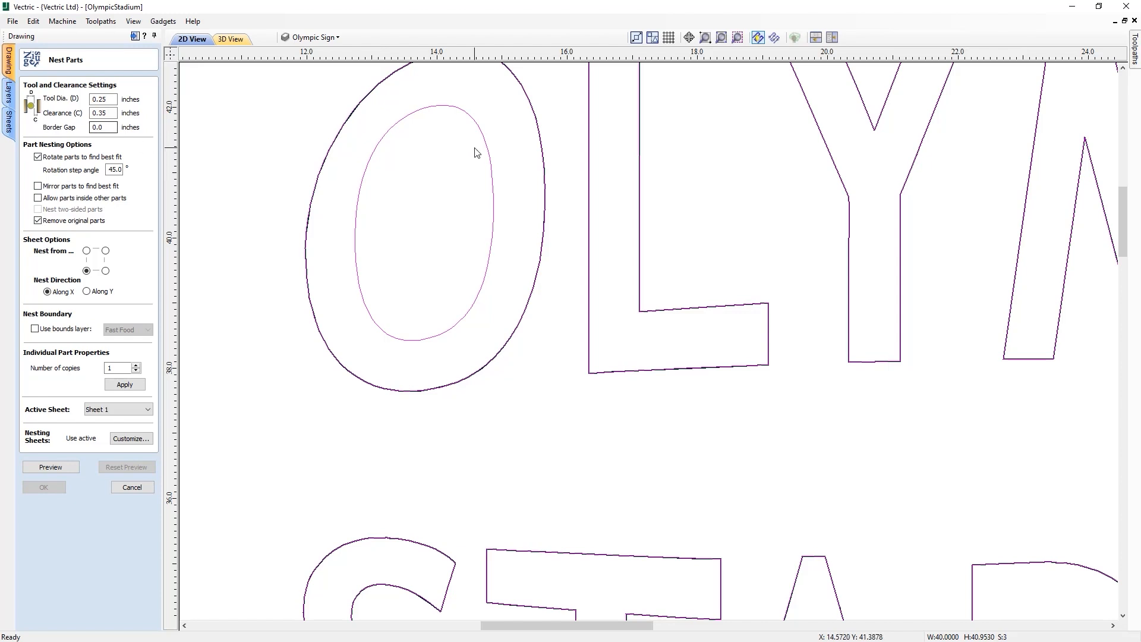
{"action": "scroll", "coordinate": [570, 181], "scroll_direction": "down", "scroll_amount": 1}
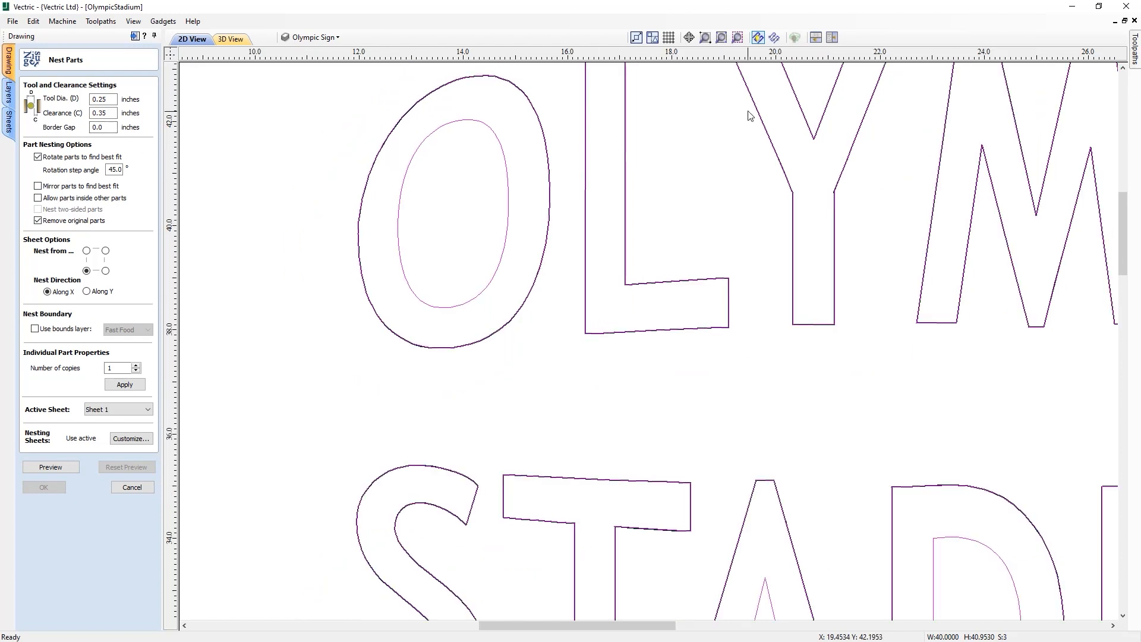
{"action": "left_click", "coordinate": [721, 38]}
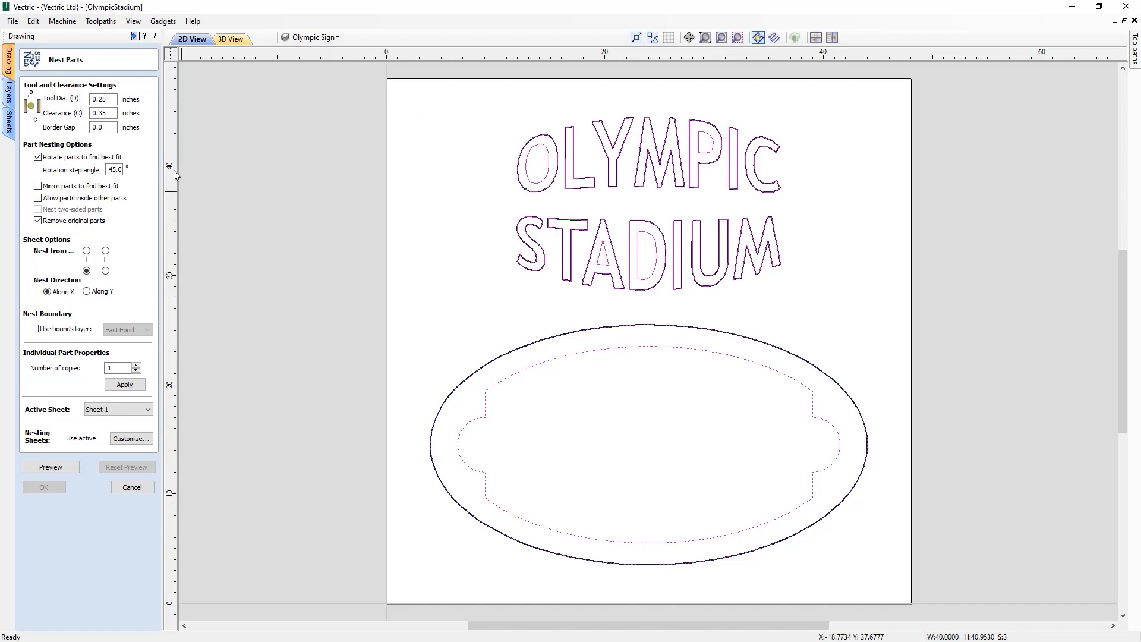
{"action": "left_click_drag", "start_coordinate": [99, 128], "coordinate": [104, 129]}
{"action": "left_click", "coordinate": [39, 158]}
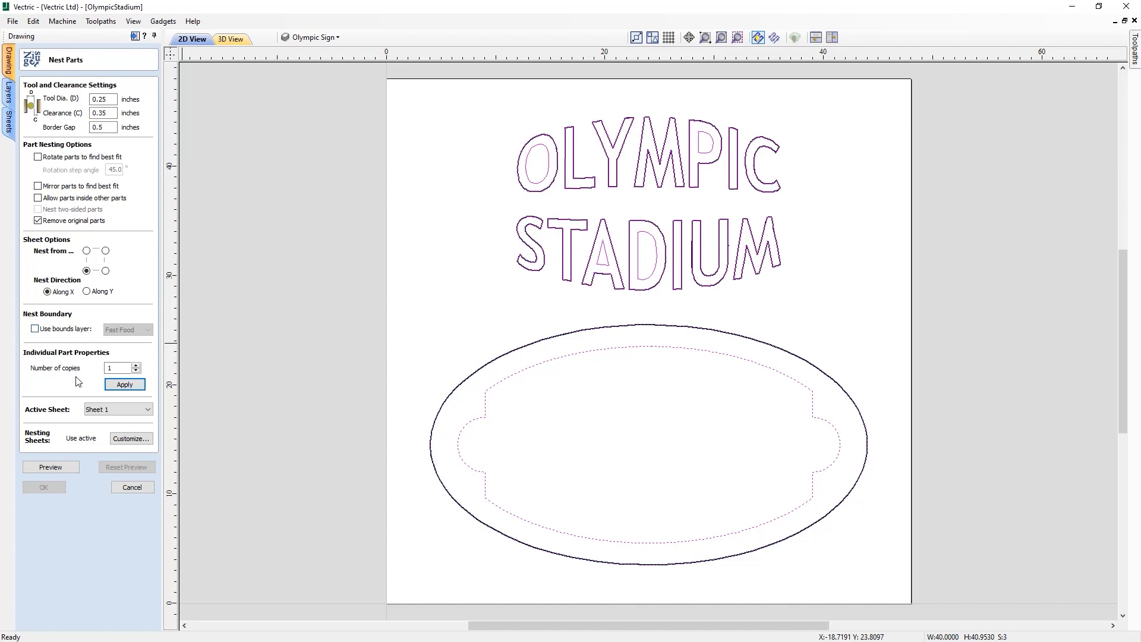
Step: Set the number of copies to 2 and apply it to all the selected parts
{"action": "left_click", "coordinate": [116, 367]}
{"action": "left_click_drag", "start_coordinate": [116, 367], "coordinate": [106, 368]}
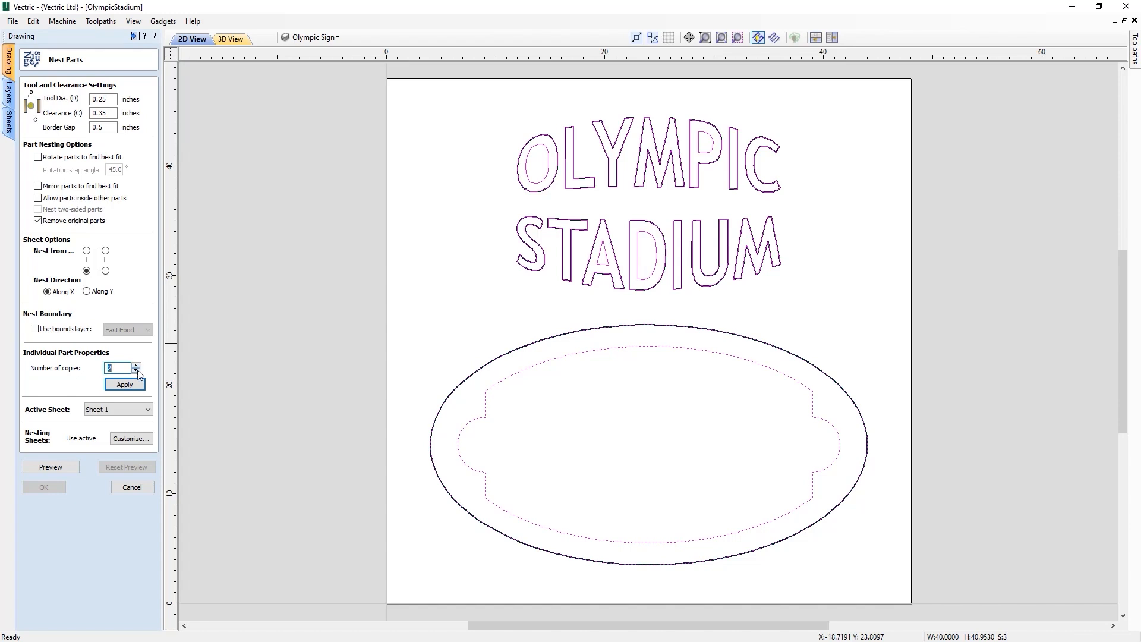
{"action": "left_click", "coordinate": [126, 385]}
{"action": "left_click", "coordinate": [125, 385]}
Step: Preview the nesting and examine how the parts are laid out on sheets 2 and 3
{"action": "left_click", "coordinate": [131, 439]}
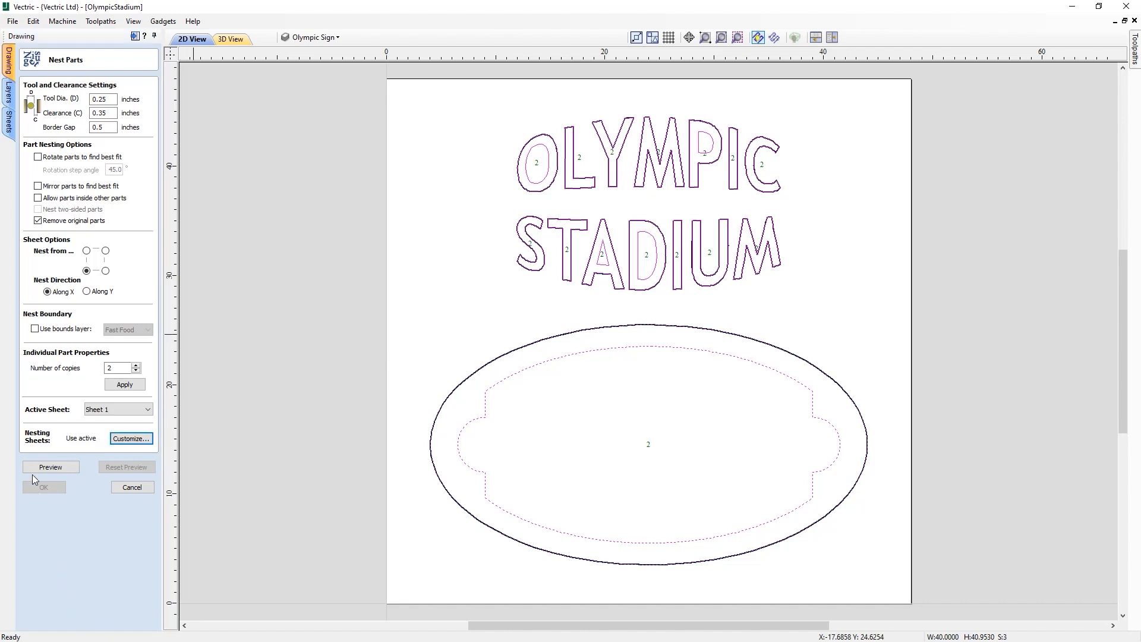
{"action": "left_click", "coordinate": [51, 467]}
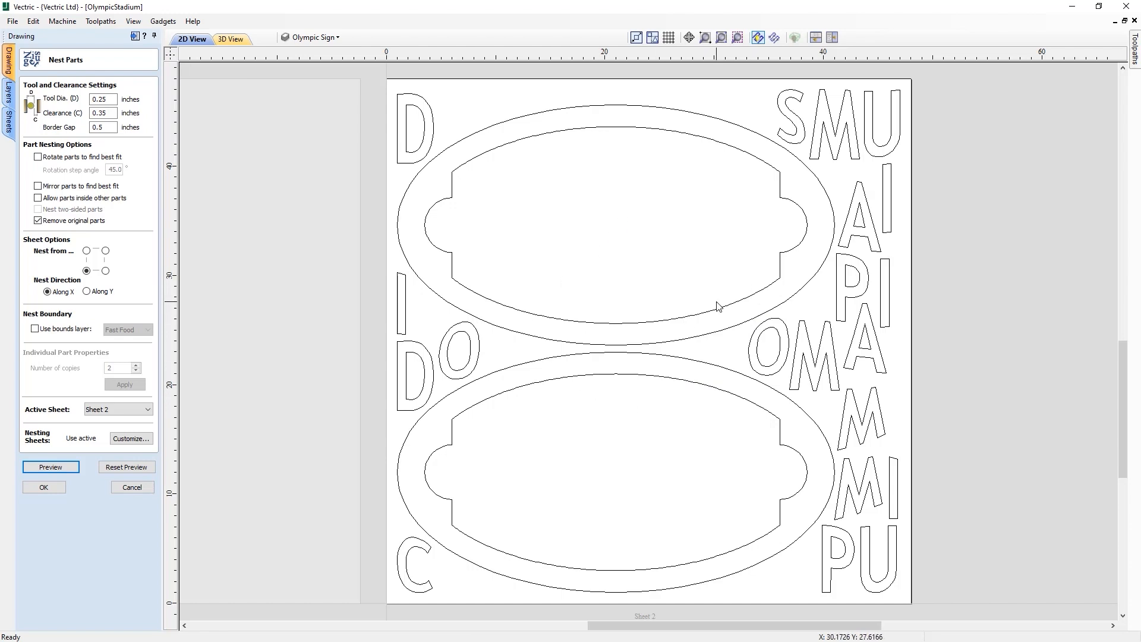
{"action": "scroll", "coordinate": [600, 371], "scroll_direction": "down", "scroll_amount": 4}
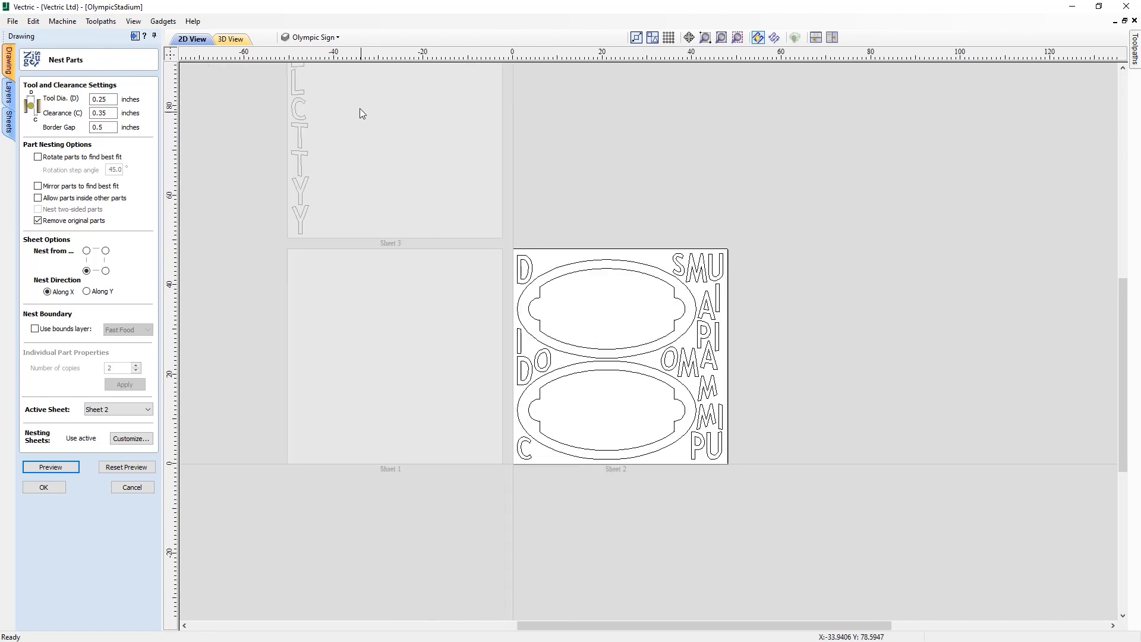
{"action": "scroll", "coordinate": [436, 230], "scroll_direction": "down", "scroll_amount": 1}
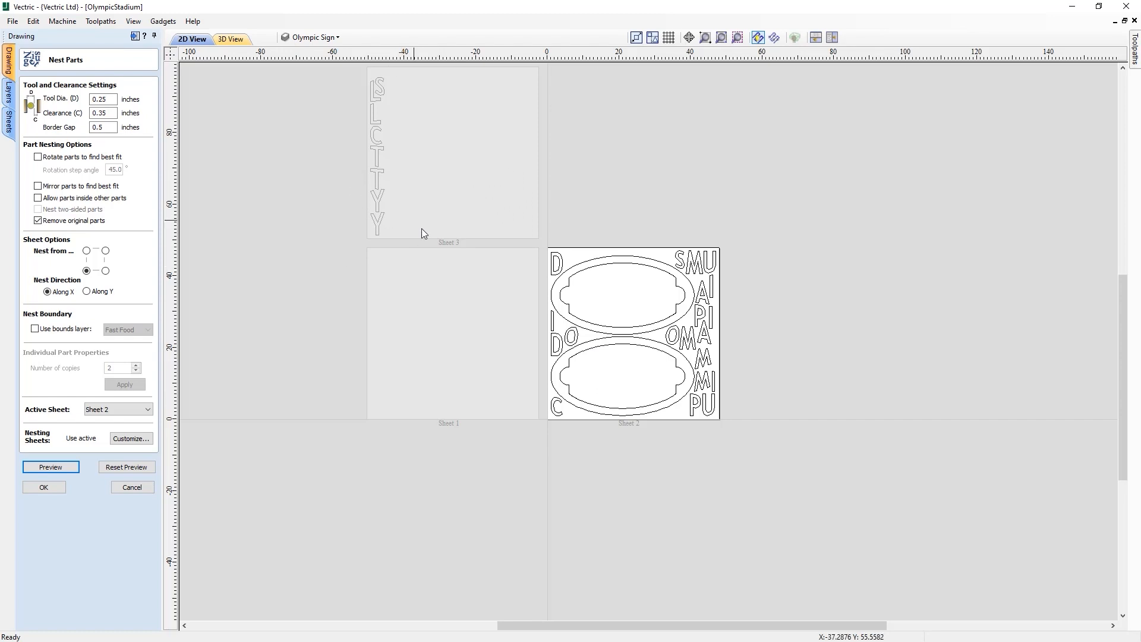
{"action": "left_click", "coordinate": [489, 208]}
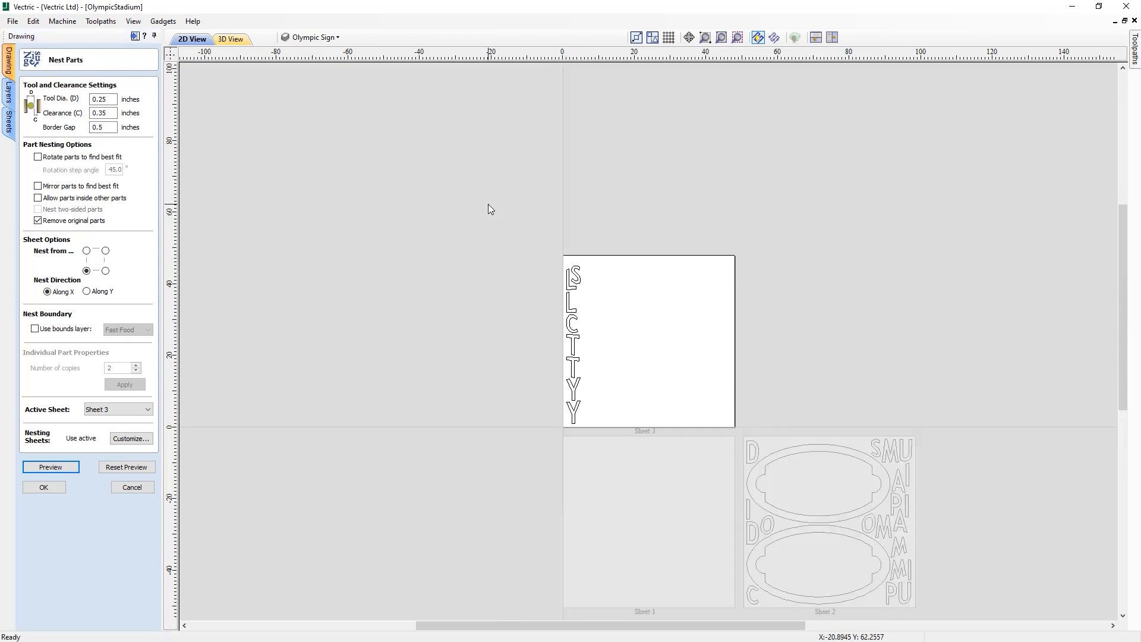
{"action": "scroll", "coordinate": [549, 246], "scroll_direction": "down", "scroll_amount": 3}
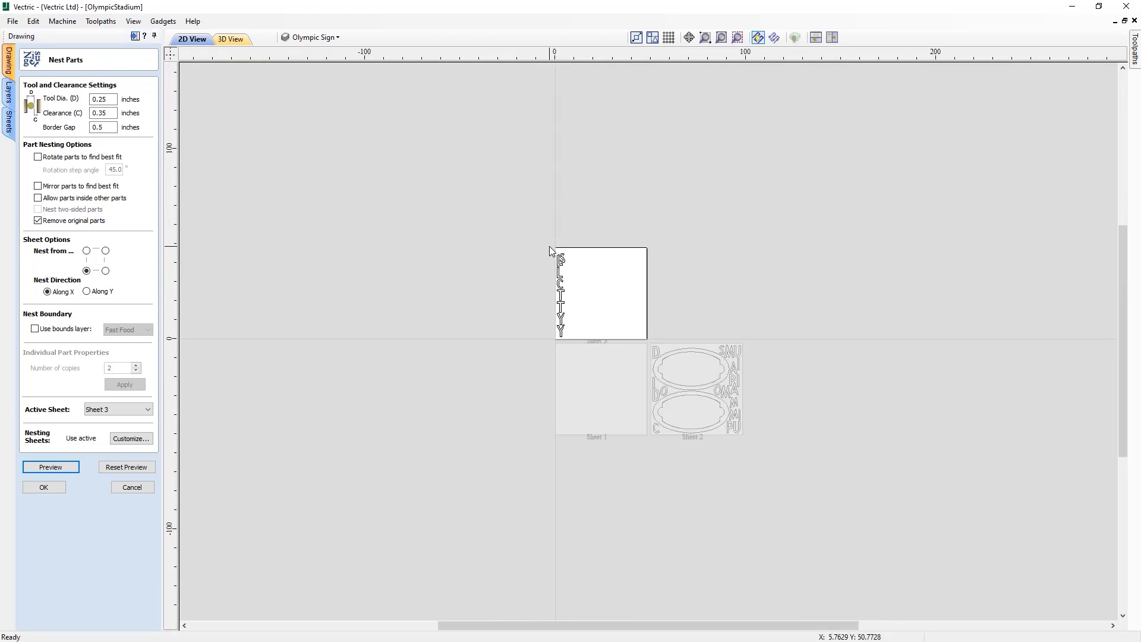
{"action": "scroll", "coordinate": [629, 362], "scroll_direction": "up", "scroll_amount": 4}
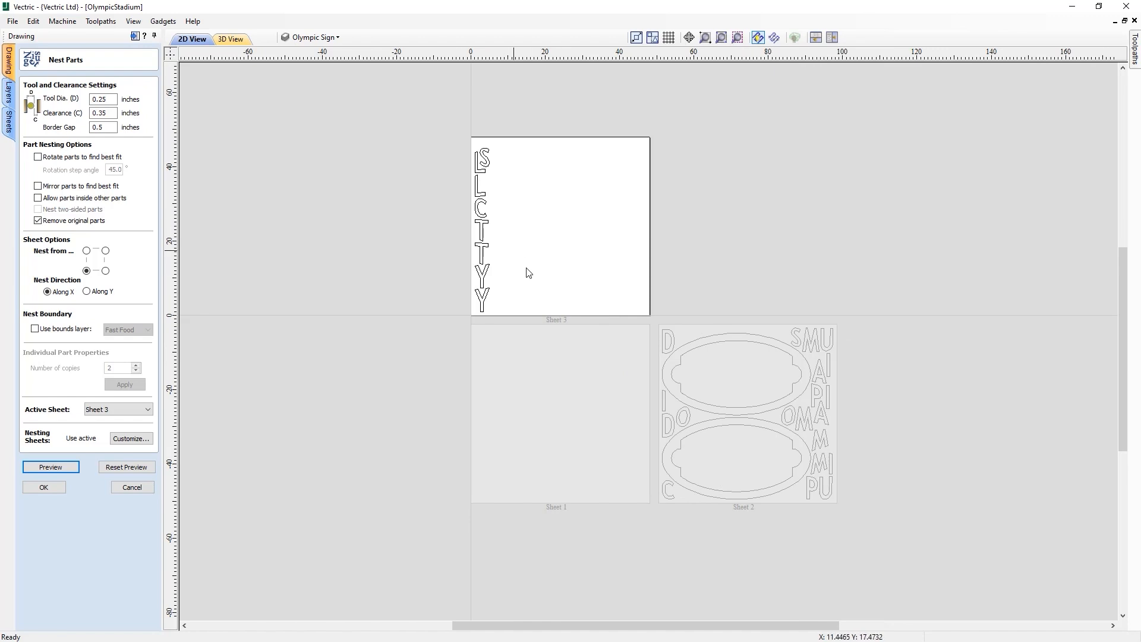
{"action": "left_click", "coordinate": [748, 375]}
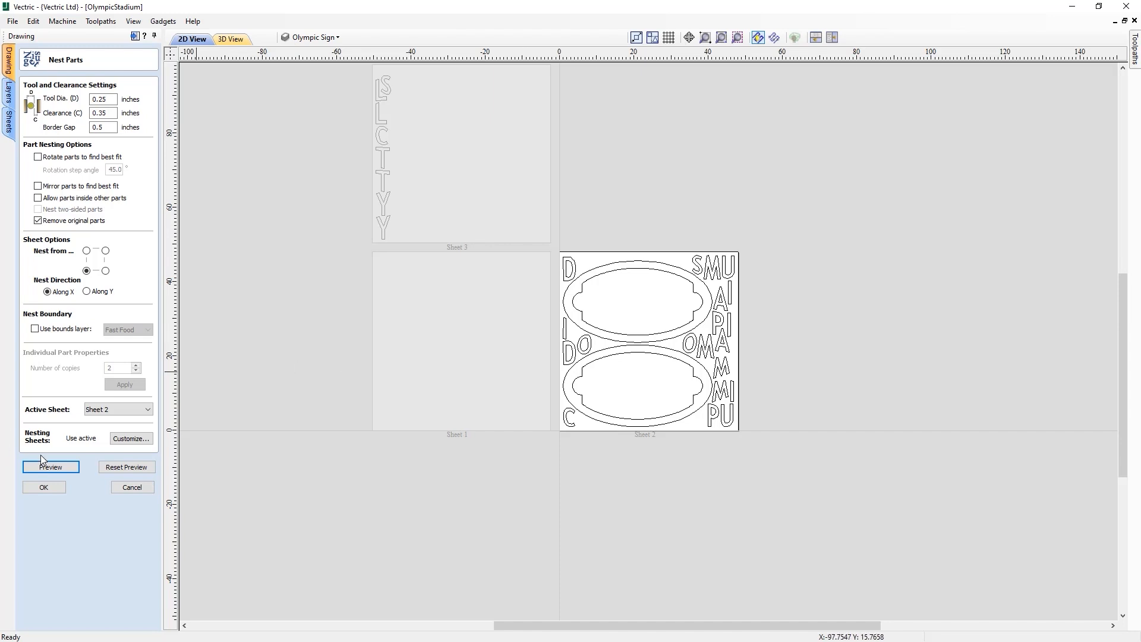
Step: Reset the preview, preview the nesting with parts allowed inside other parts, and leave Nest Parts without applying the layout
{"action": "left_click", "coordinate": [127, 469]}
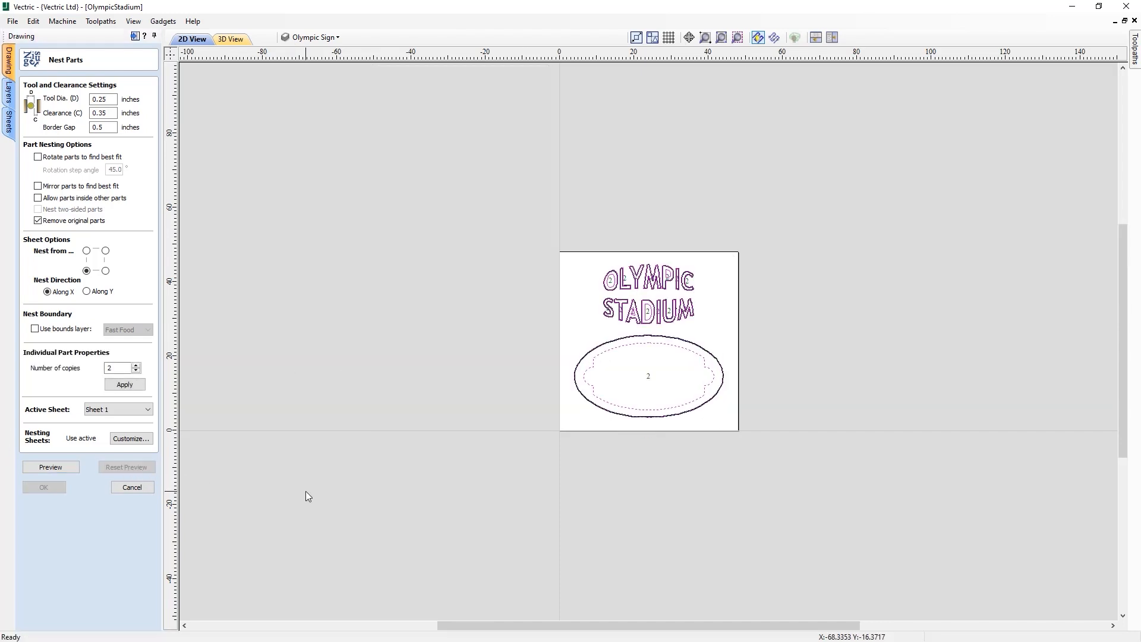
{"action": "left_click", "coordinate": [722, 37]}
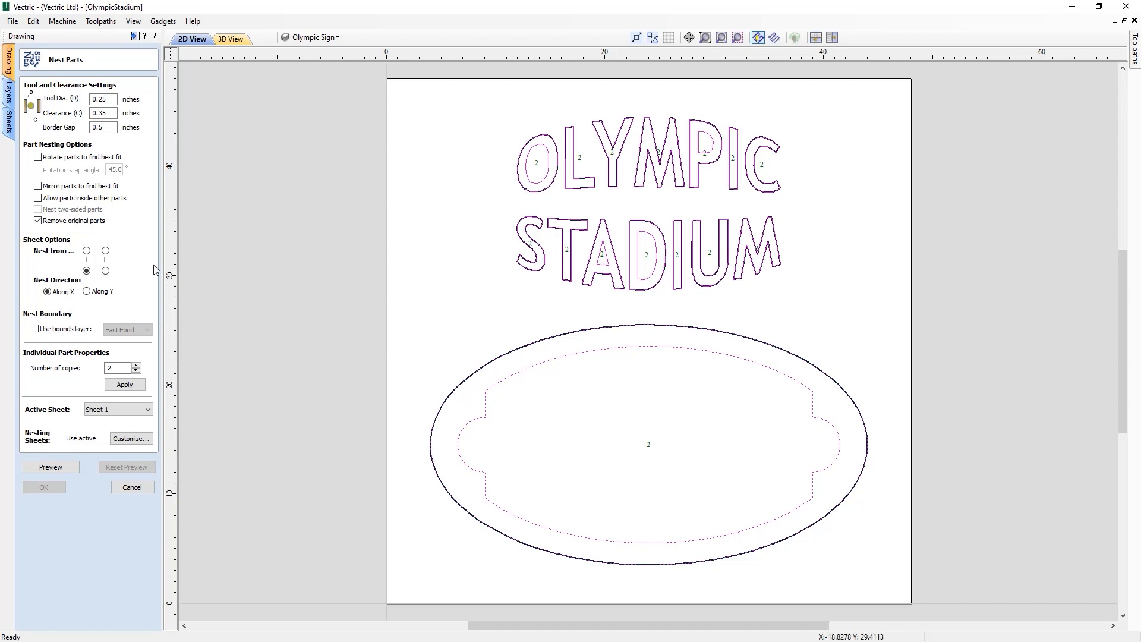
{"action": "left_click", "coordinate": [38, 199]}
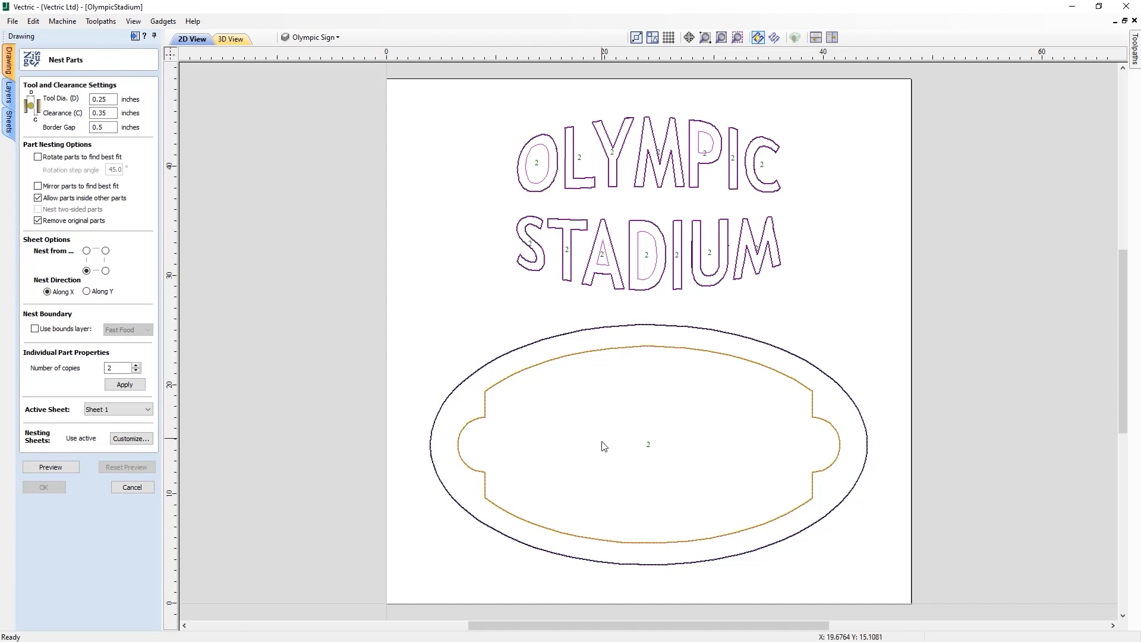
{"action": "left_click", "coordinate": [59, 467]}
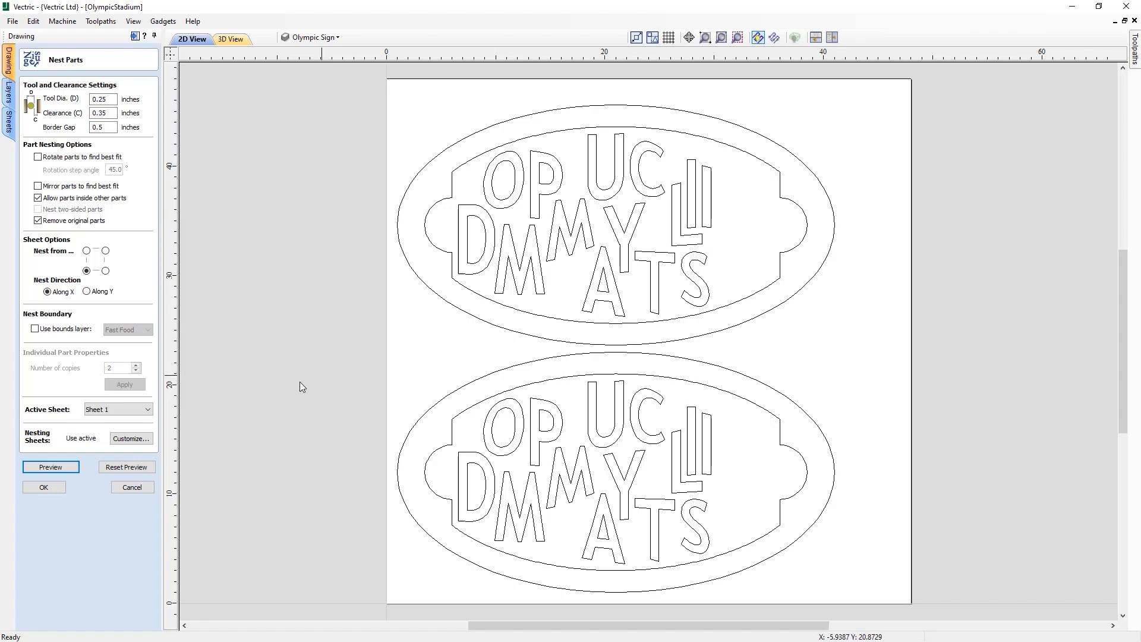
{"action": "left_click", "coordinate": [126, 466]}
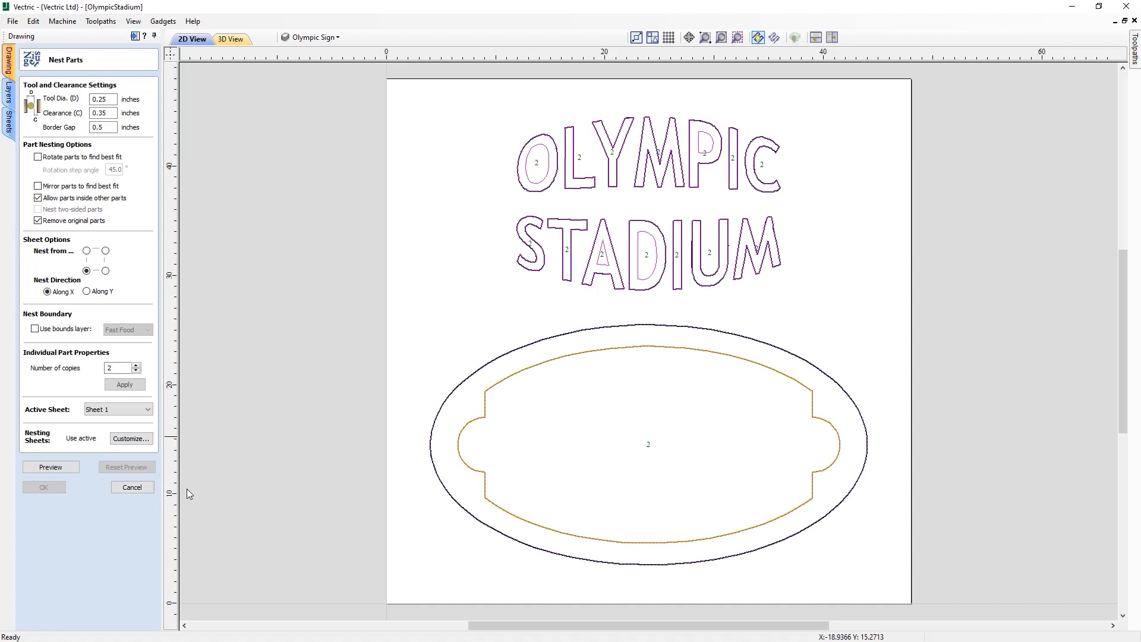
{"action": "left_click", "coordinate": [132, 487]}
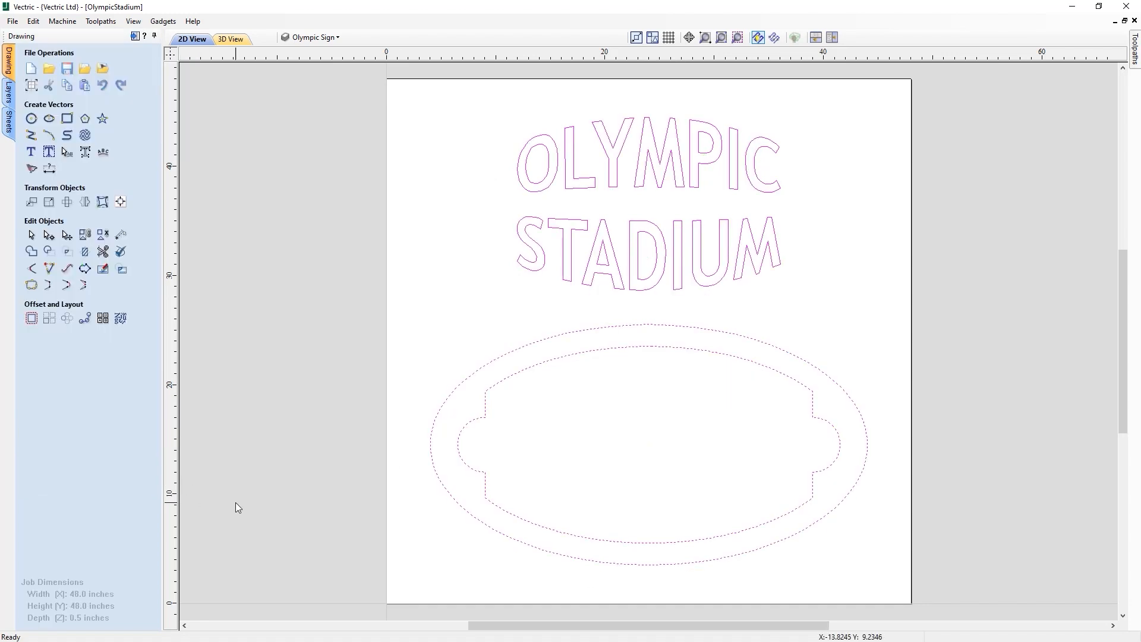
Step: Make the Fast Food layer visible and set it as the active layer
{"action": "left_click", "coordinate": [432, 326]}
{"action": "left_click", "coordinate": [337, 38]}
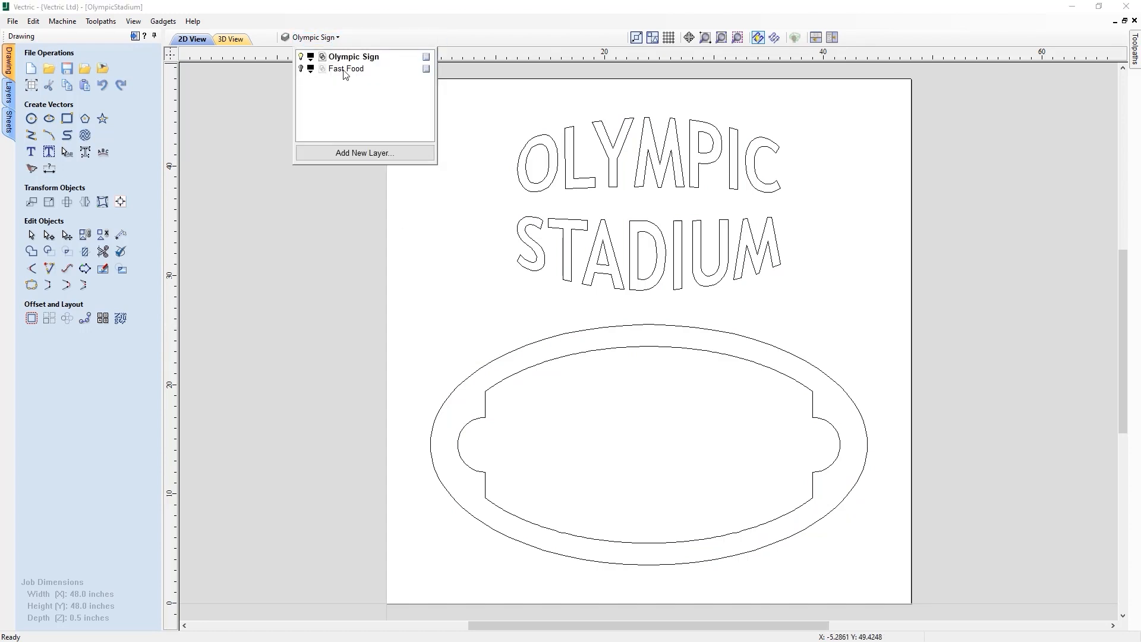
{"action": "left_click", "coordinate": [302, 69]}
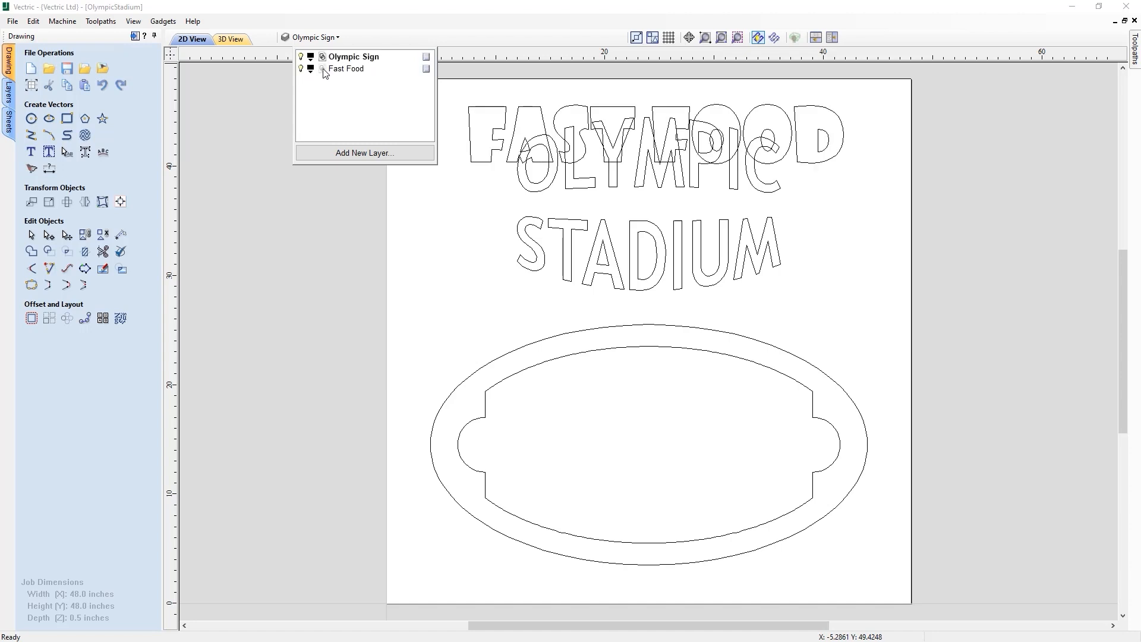
{"action": "left_click", "coordinate": [323, 69]}
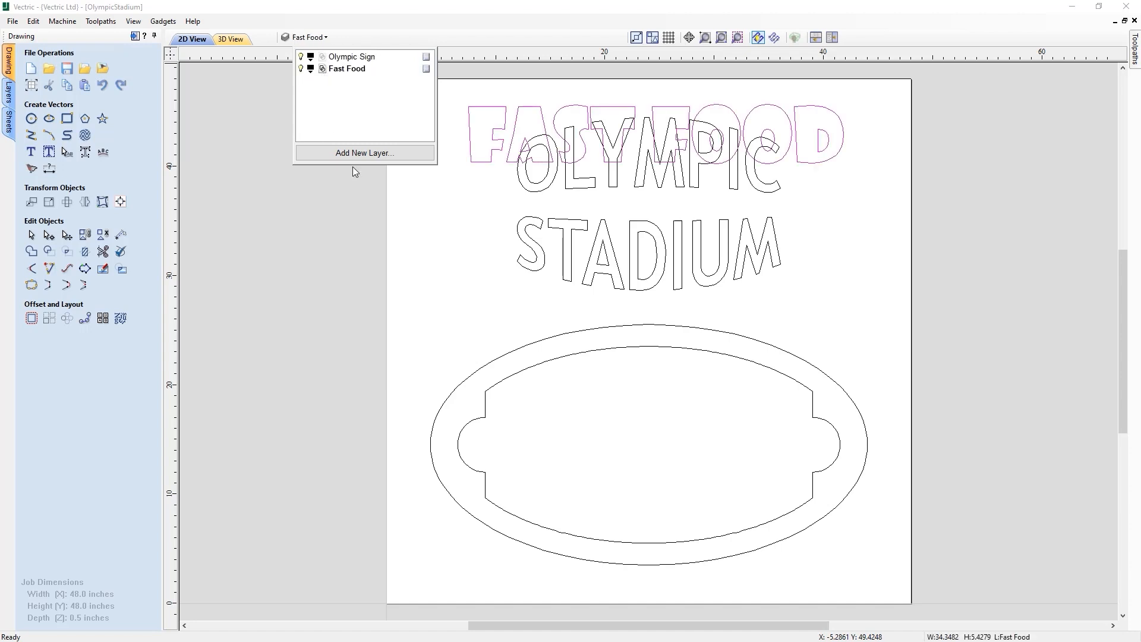
Step: Move the FAST FOOD lettering straight up until it clears the OLYMPIC lettering
{"action": "left_click", "coordinate": [499, 111]}
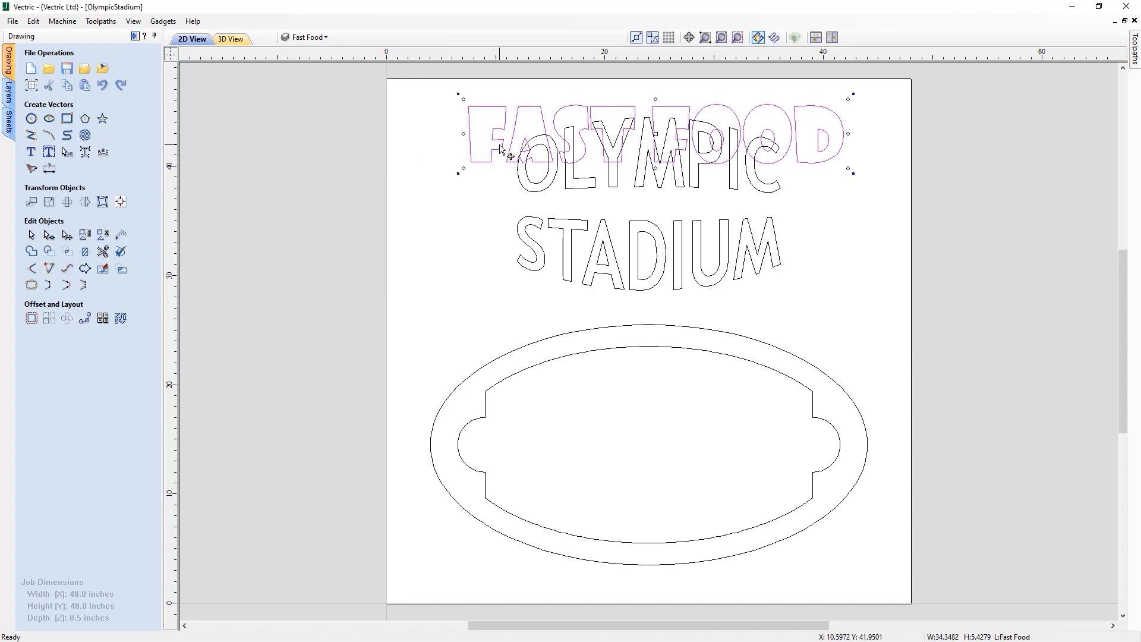
{"action": "key", "text": "Up"}
{"action": "key", "text": "Up"}
{"action": "key", "text": "Up"}
{"action": "key", "text": "Up"}
{"action": "key", "text": "Up"}
{"action": "key", "text": "Up"}
{"action": "key", "text": "Up"}
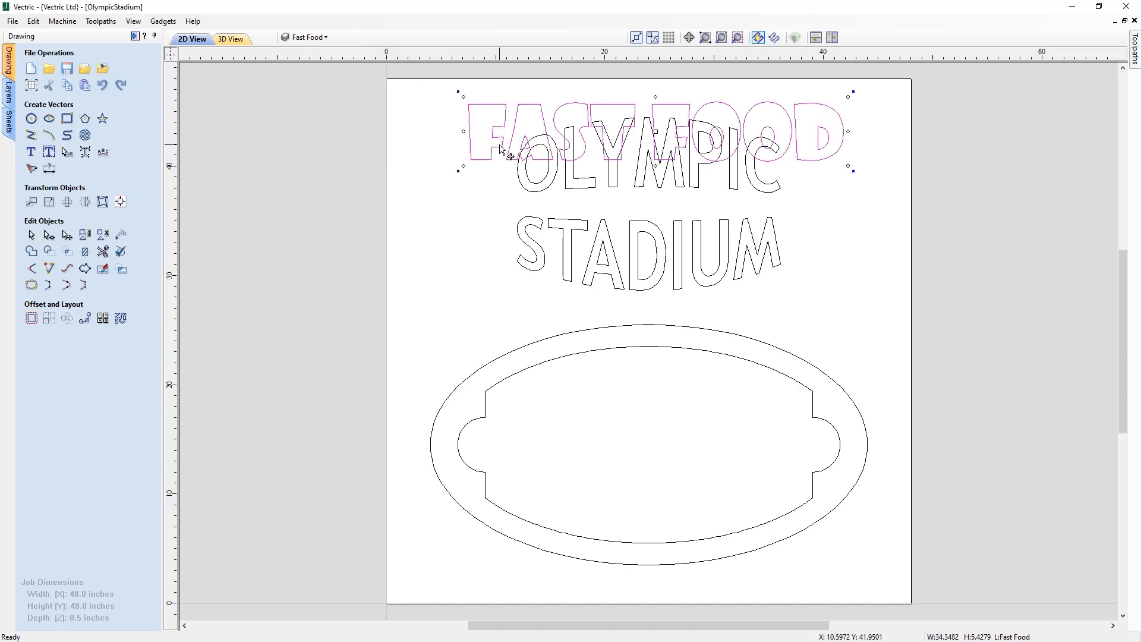
{"action": "key", "text": "Up"}
{"action": "key", "text": "Up"}
{"action": "key", "text": "Up"}
{"action": "key", "text": "Up"}
{"action": "key", "text": "Up"}
{"action": "key", "text": "Up"}
{"action": "key", "text": "Up"}
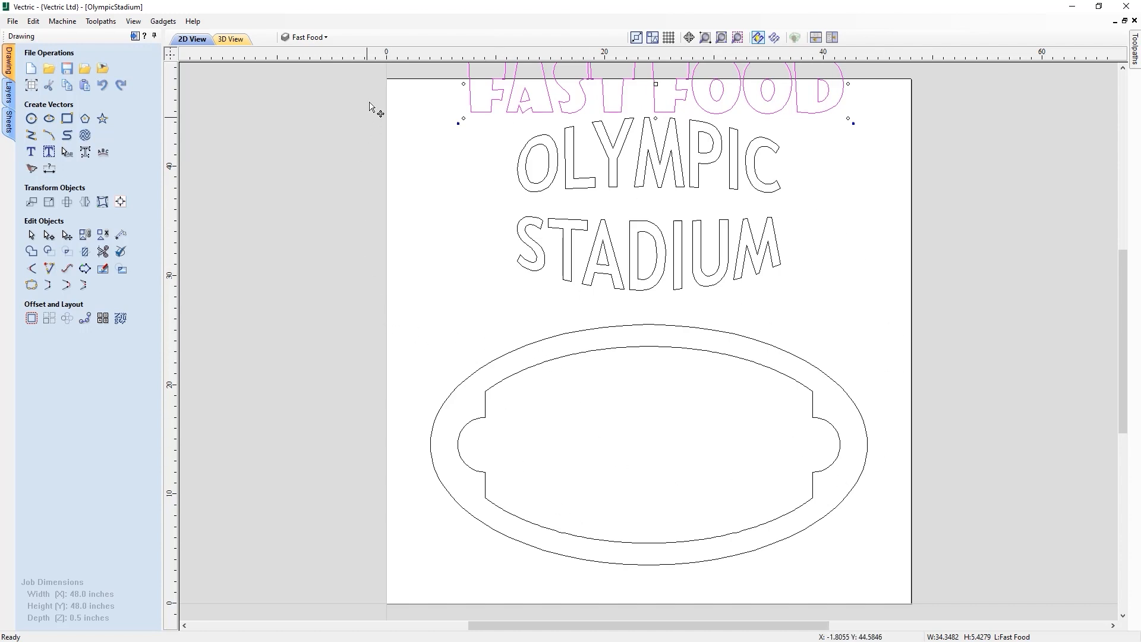
Step: Nest two copies of all the sign parts and FAST FOOD letters, keeping parts allowed inside other parts, and apply the layout
{"action": "left_click_drag", "start_coordinate": [375, 70], "coordinate": [956, 590]}
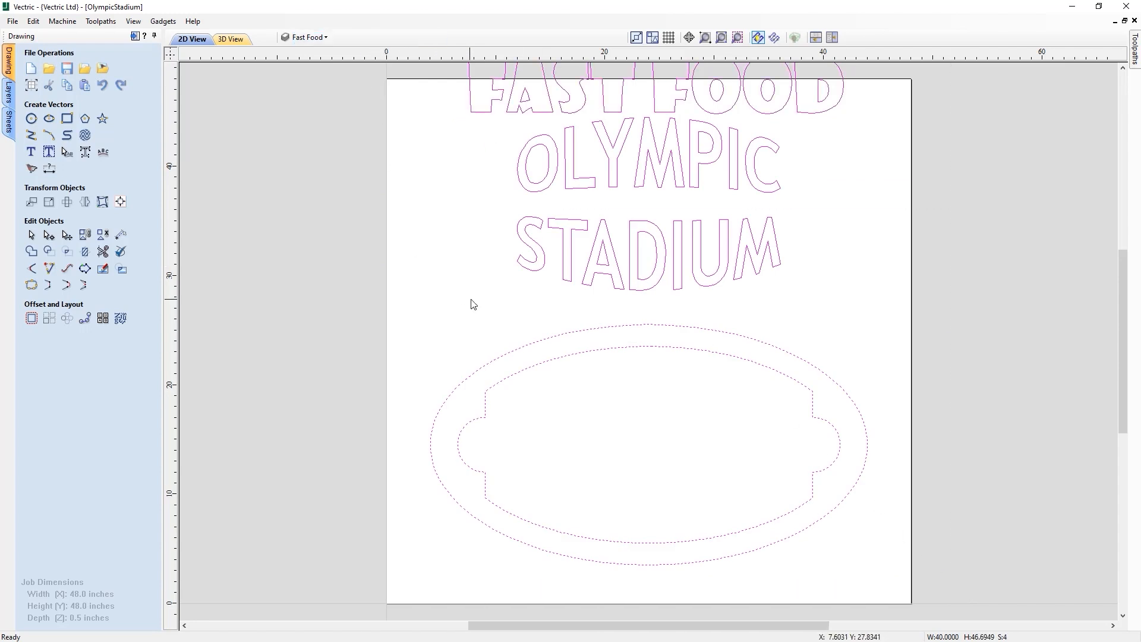
{"action": "left_click", "coordinate": [121, 320]}
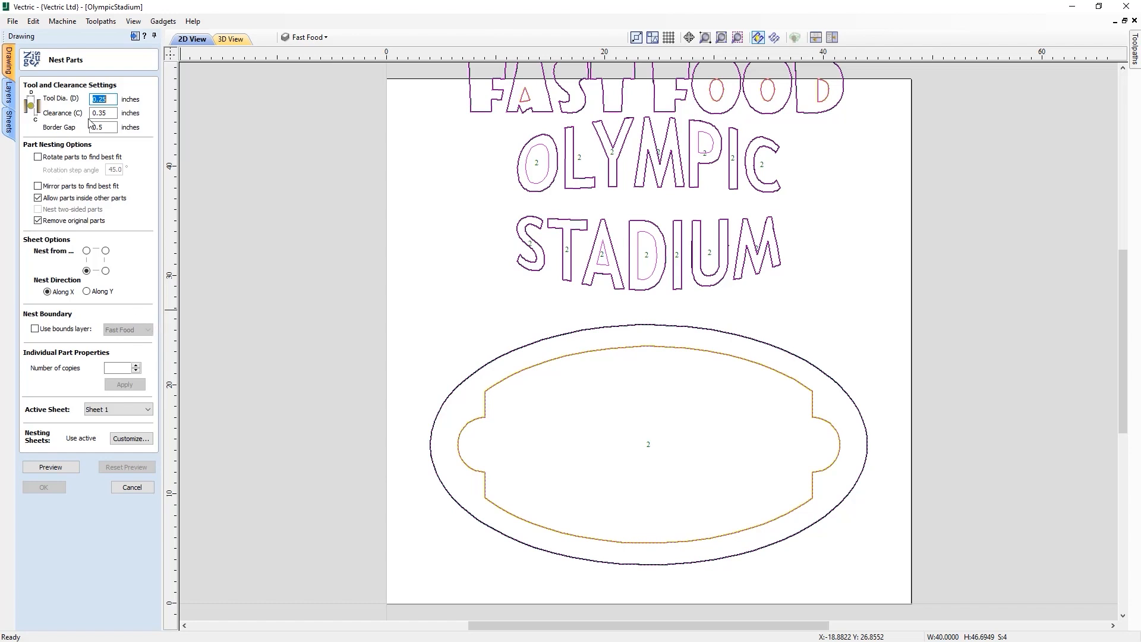
{"action": "left_click", "coordinate": [122, 368]}
{"action": "type", "text": "2"}
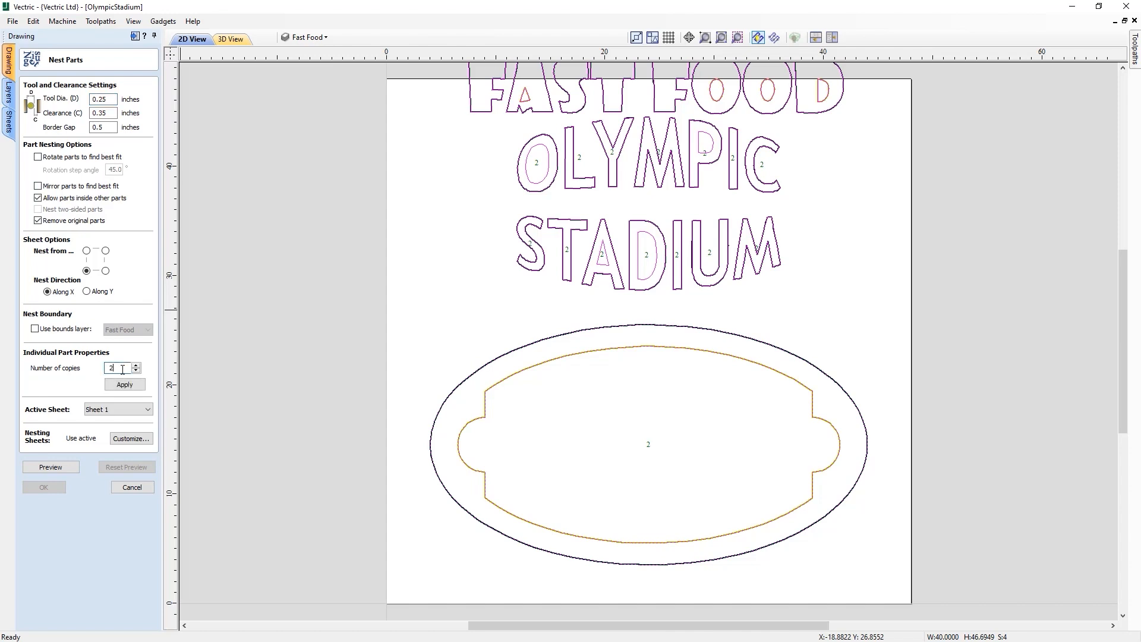
{"action": "left_click", "coordinate": [128, 387]}
{"action": "left_click", "coordinate": [59, 466]}
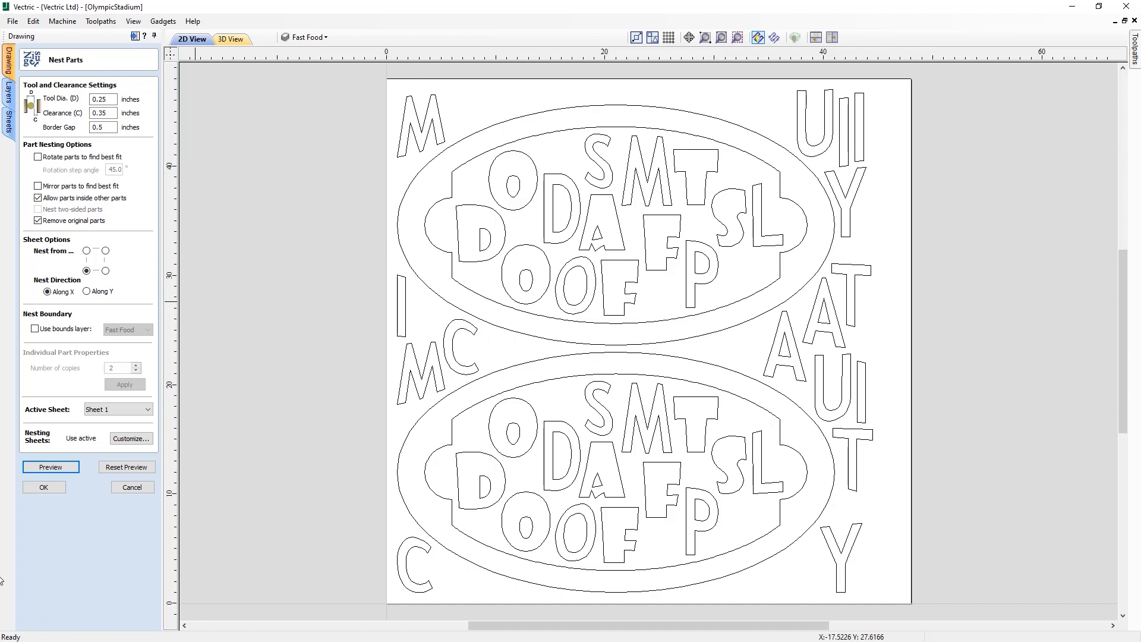
{"action": "left_click", "coordinate": [44, 487]}
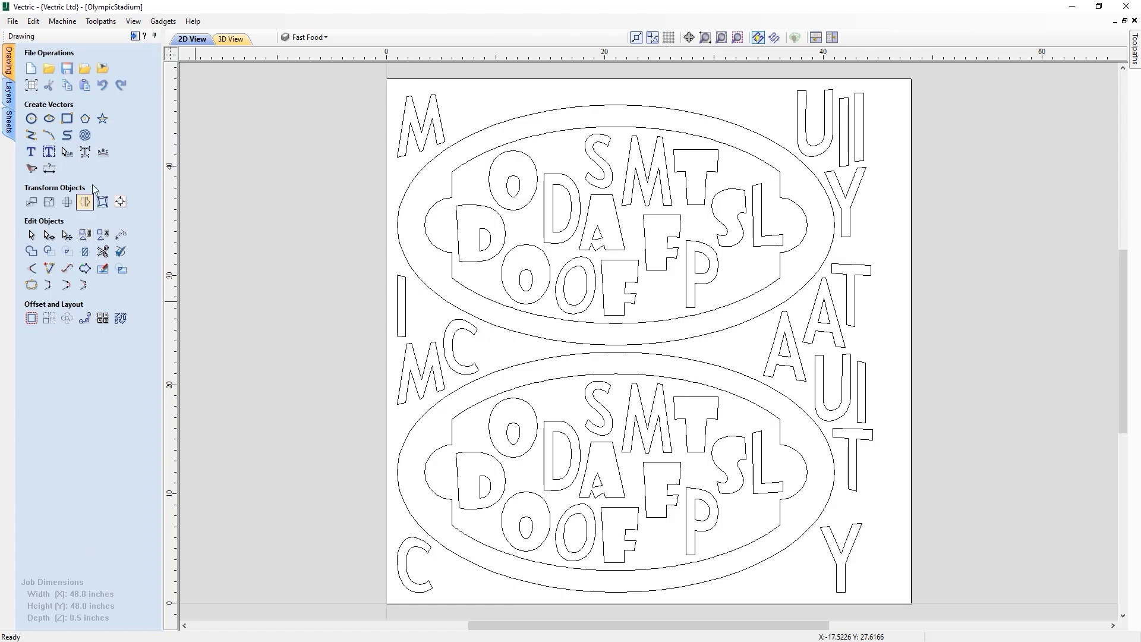
Step: Review the material setup of Sheet 1 and accept its settings
{"action": "left_click", "coordinate": [134, 37]}
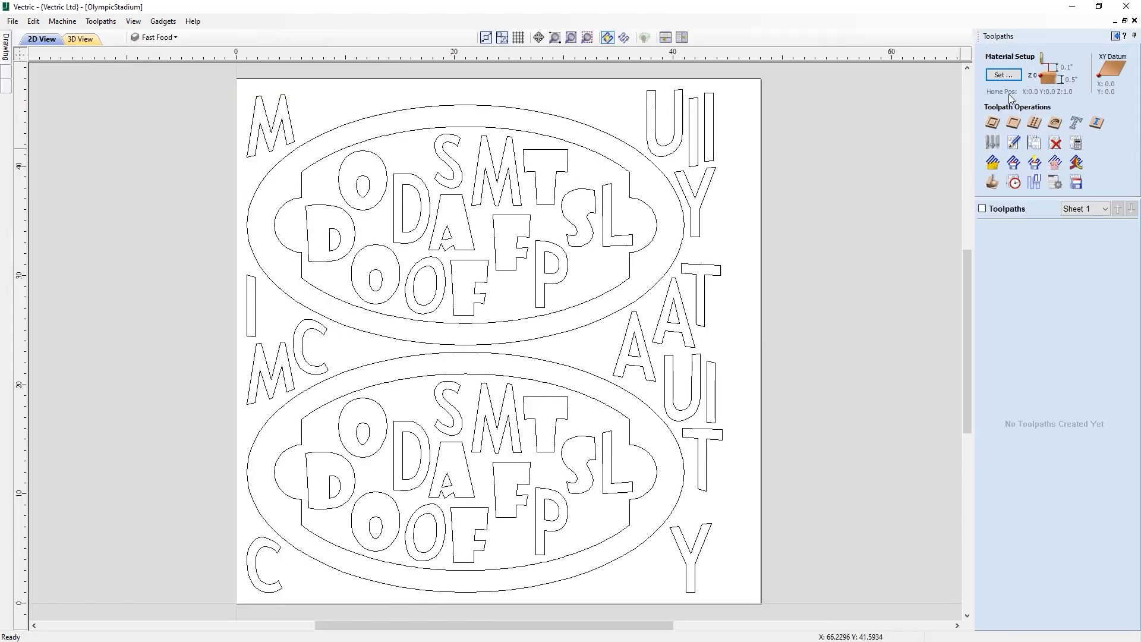
{"action": "left_click", "coordinate": [1004, 75]}
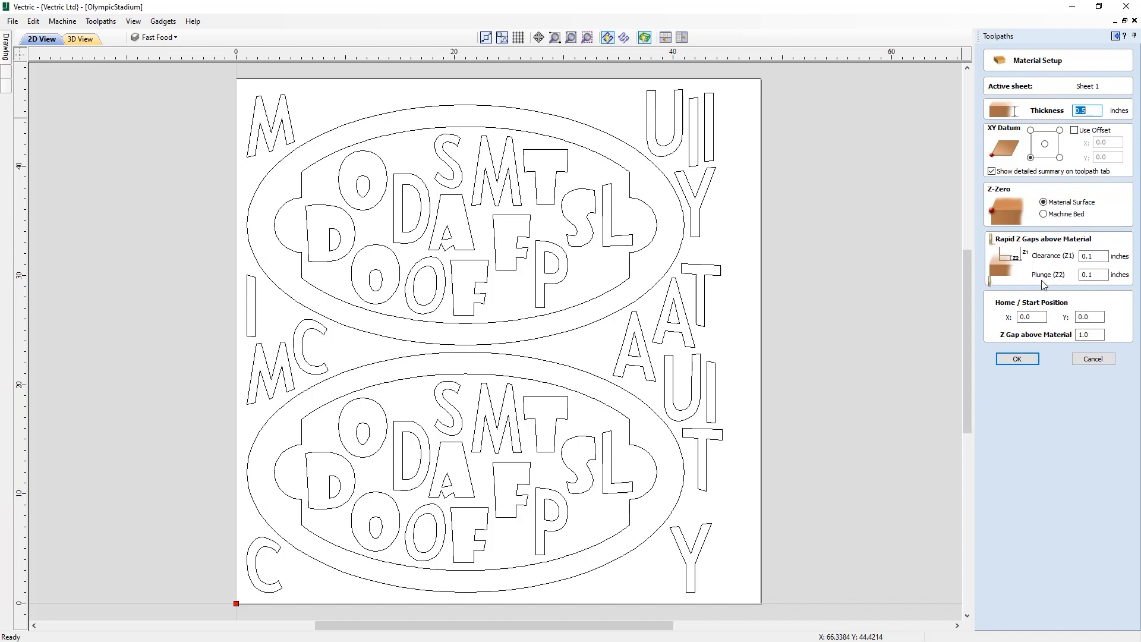
{"action": "left_click", "coordinate": [1017, 359]}
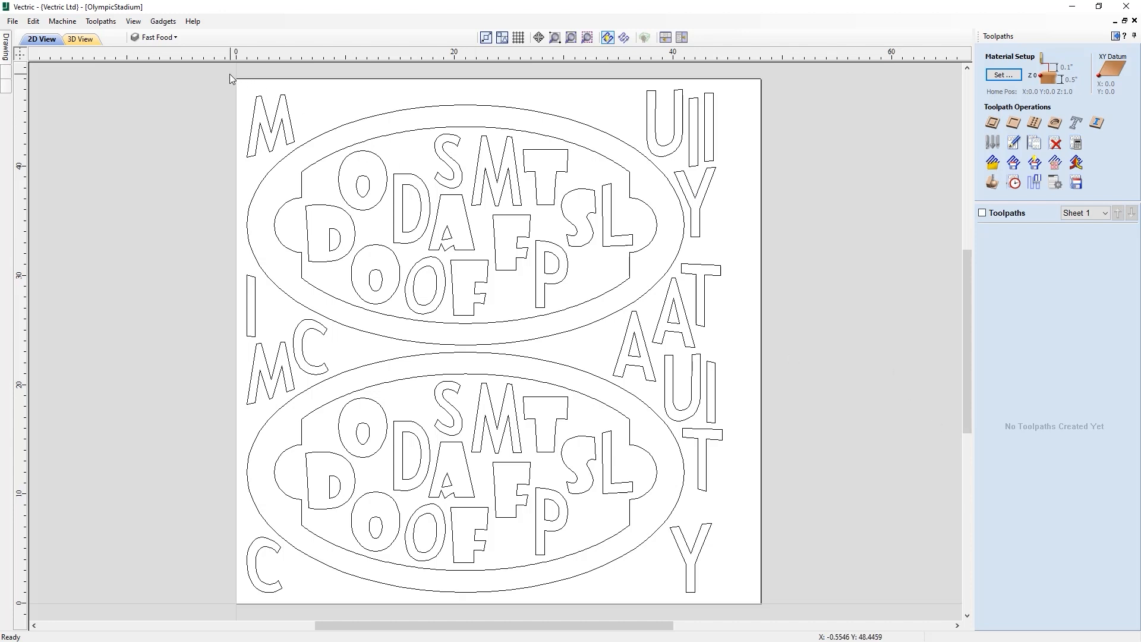
Step: Calculate an outside 2D profile toolpath for all nested vectors, 0.5 inches deep, with the 1/4" End Mill
{"action": "mouse_move", "coordinate": [232, 79]}
{"action": "left_mouse_down"}
{"action": "mouse_move", "coordinate": [476, 281]}
{"action": "mouse_move", "coordinate": [767, 602]}
{"action": "mouse_move", "coordinate": [771, 530]}
{"action": "left_mouse_up"}
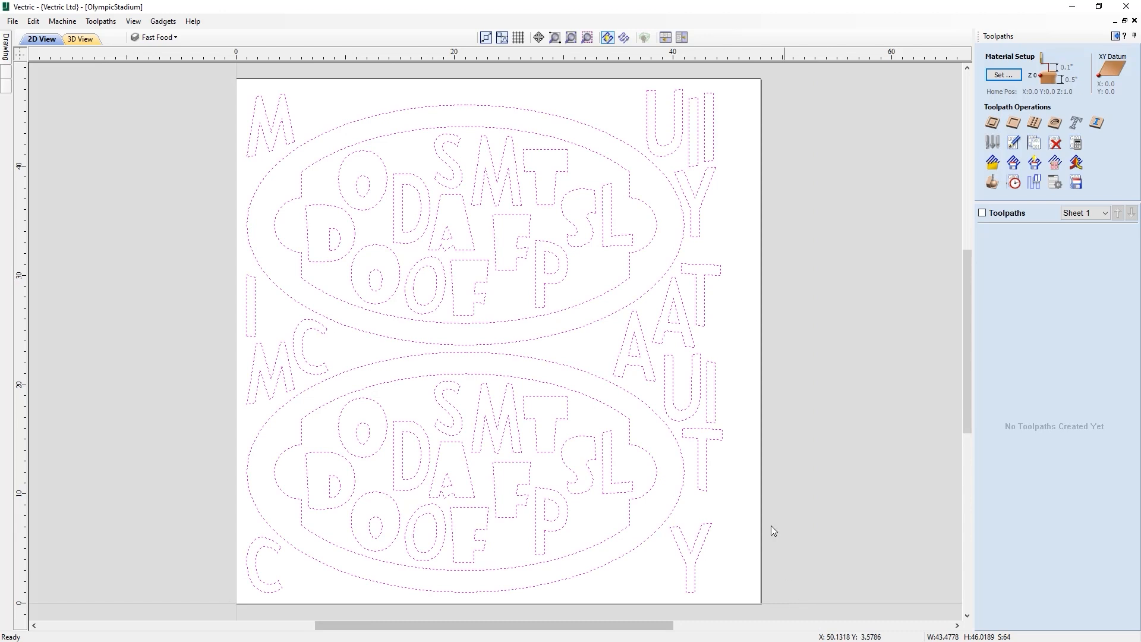
{"action": "left_click", "coordinate": [992, 123]}
{"action": "left_click", "coordinate": [1079, 105]}
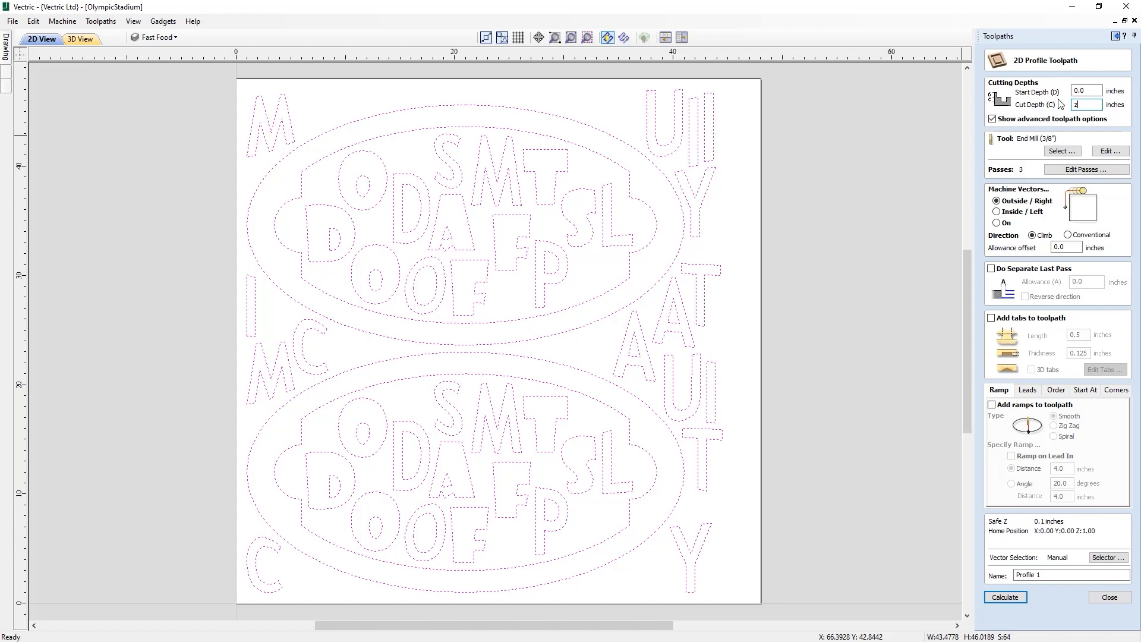
{"action": "left_click", "coordinate": [1062, 151]}
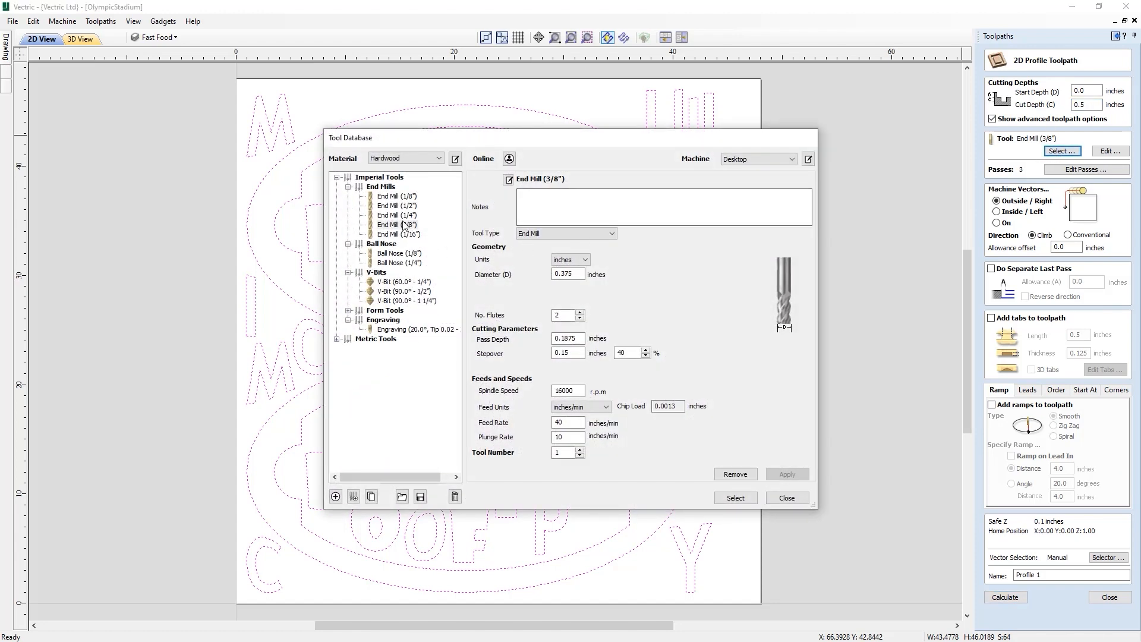
{"action": "left_click", "coordinate": [397, 215]}
{"action": "left_click", "coordinate": [735, 497]}
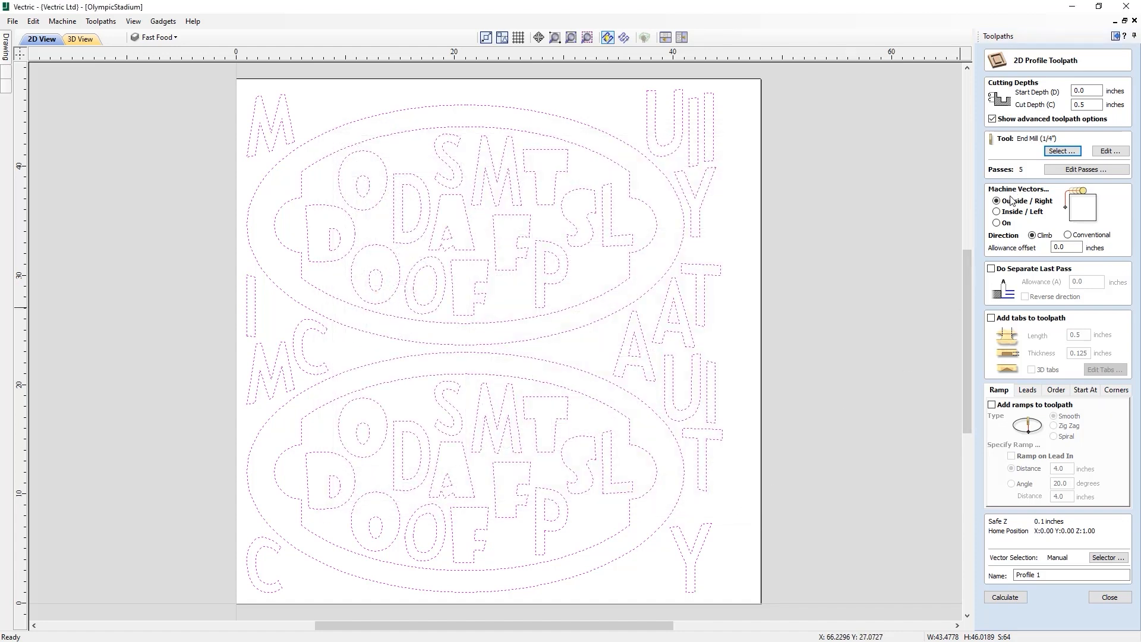
{"action": "left_click", "coordinate": [1008, 597]}
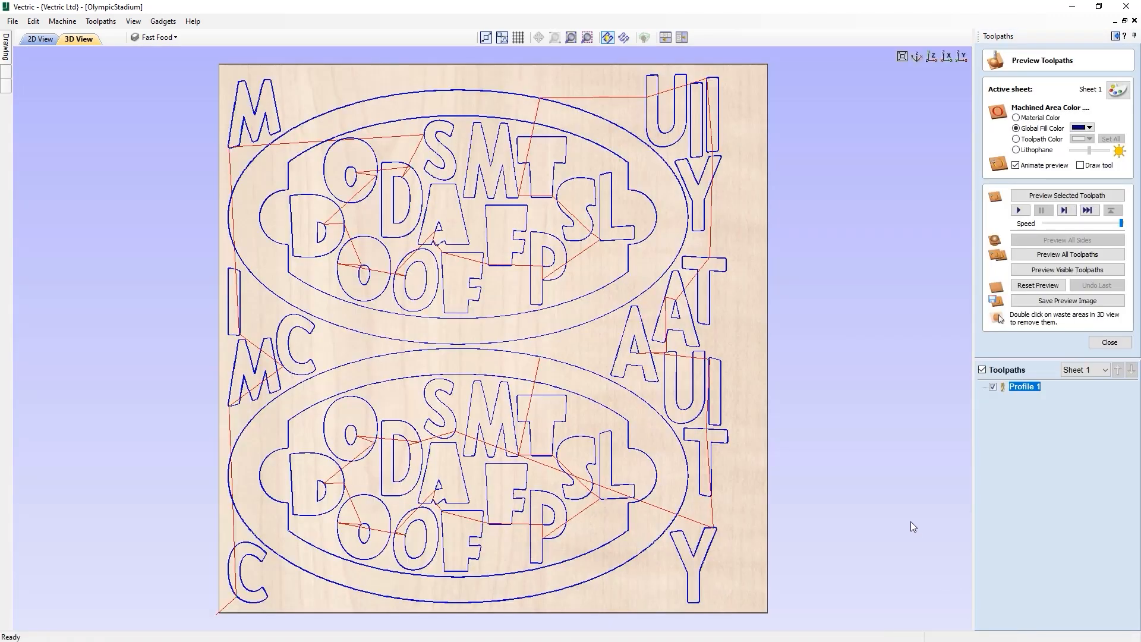
Step: Simulate the profile toolpath and remove the waste material inside the upper oval and around the parts
{"action": "left_click", "coordinate": [1057, 197]}
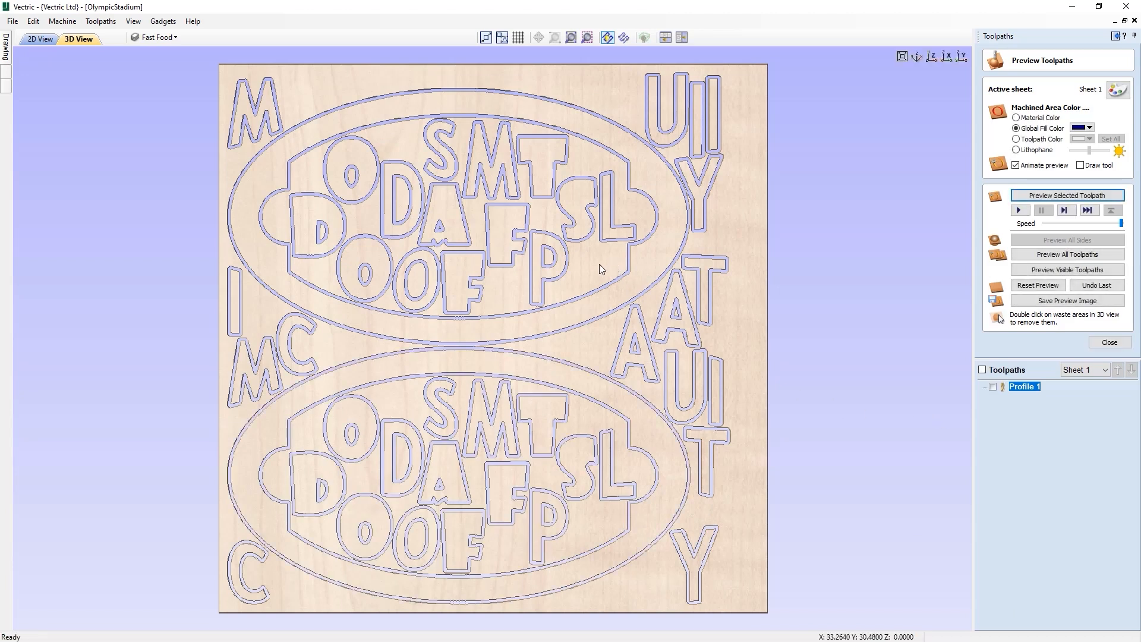
{"action": "double_click", "coordinate": [599, 264]}
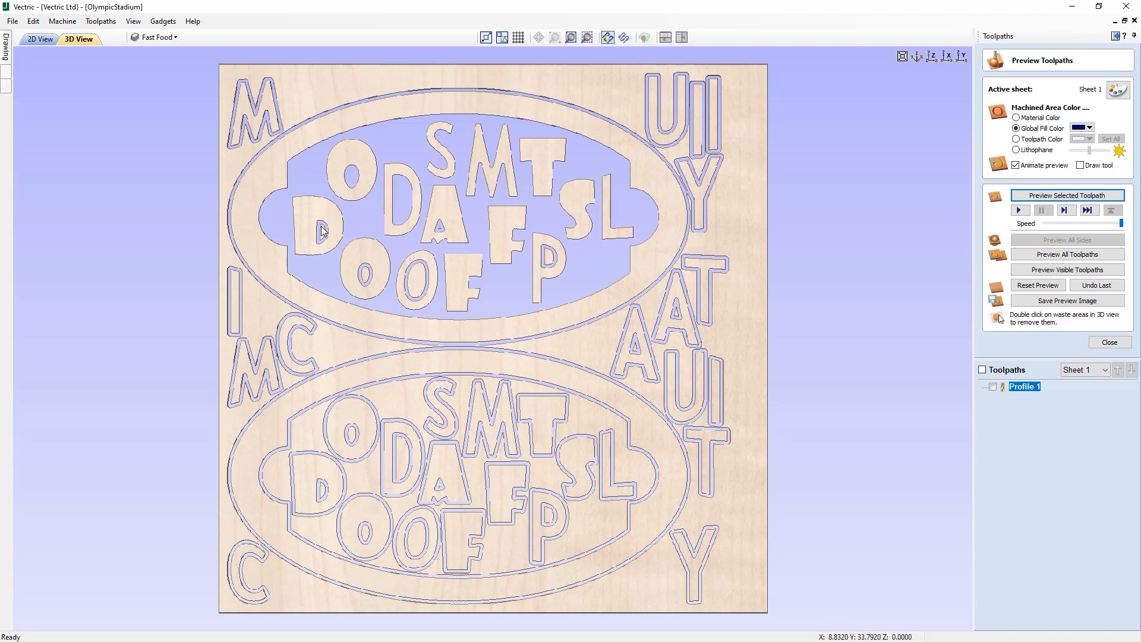
{"action": "double_click", "coordinate": [323, 85]}
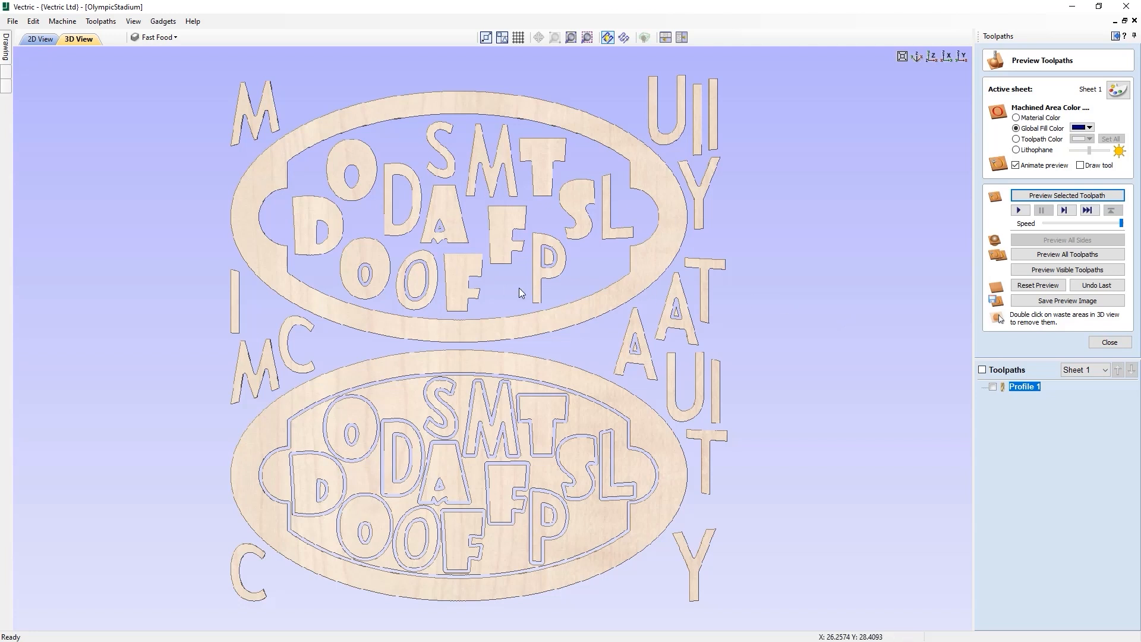
Step: Examine the profile toolpath in 2D with solid tool-width display, checking the gaps between letters, and leave the toolpath preview
{"action": "left_click", "coordinate": [41, 39]}
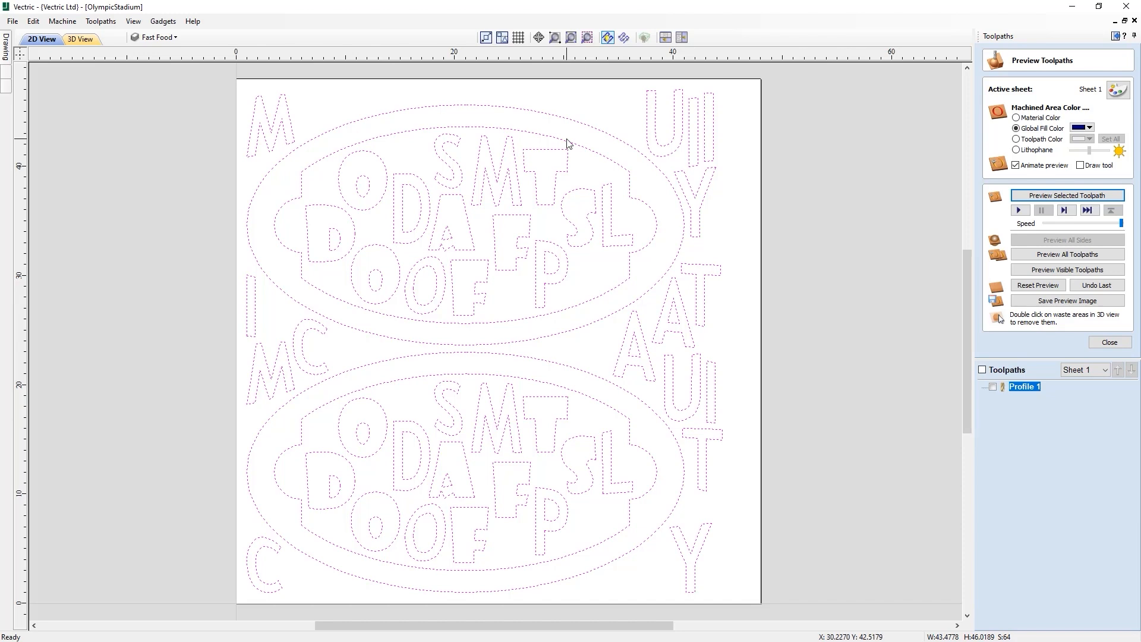
{"action": "left_click", "coordinate": [993, 387]}
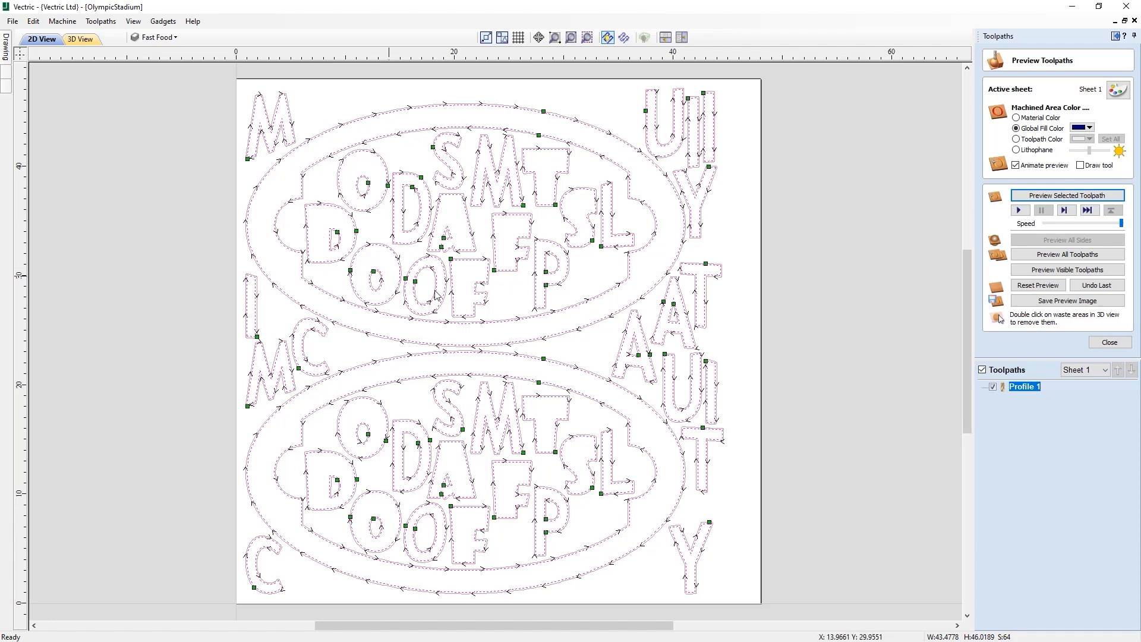
{"action": "left_click", "coordinate": [624, 38]}
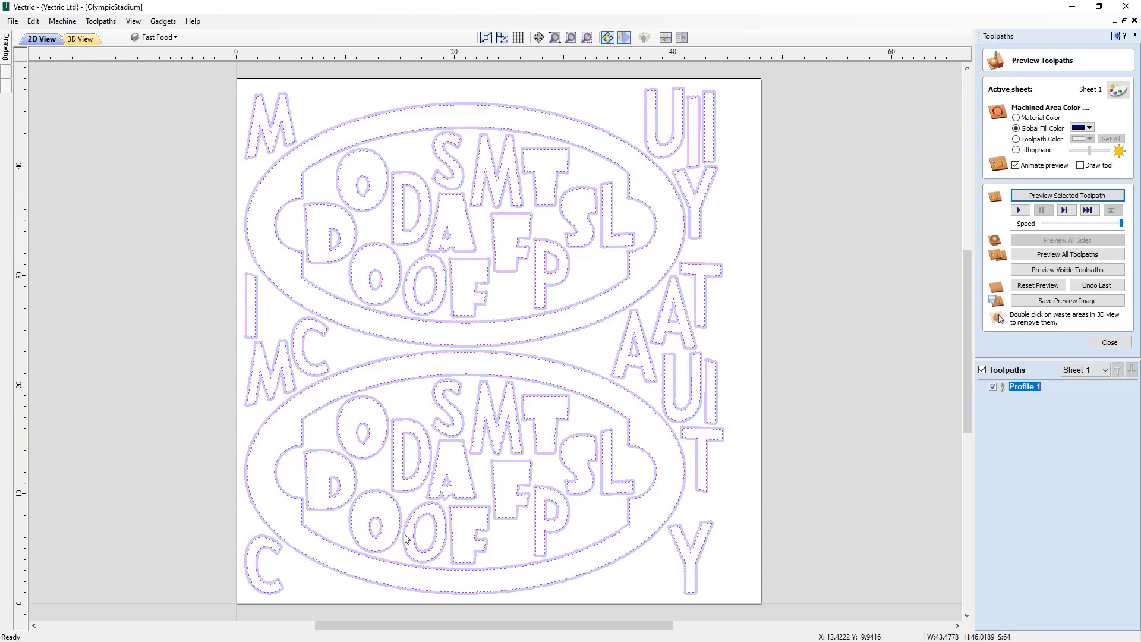
{"action": "scroll", "coordinate": [414, 523], "scroll_direction": "up", "scroll_amount": 2}
{"action": "scroll", "coordinate": [414, 523], "scroll_direction": "up", "scroll_amount": 6}
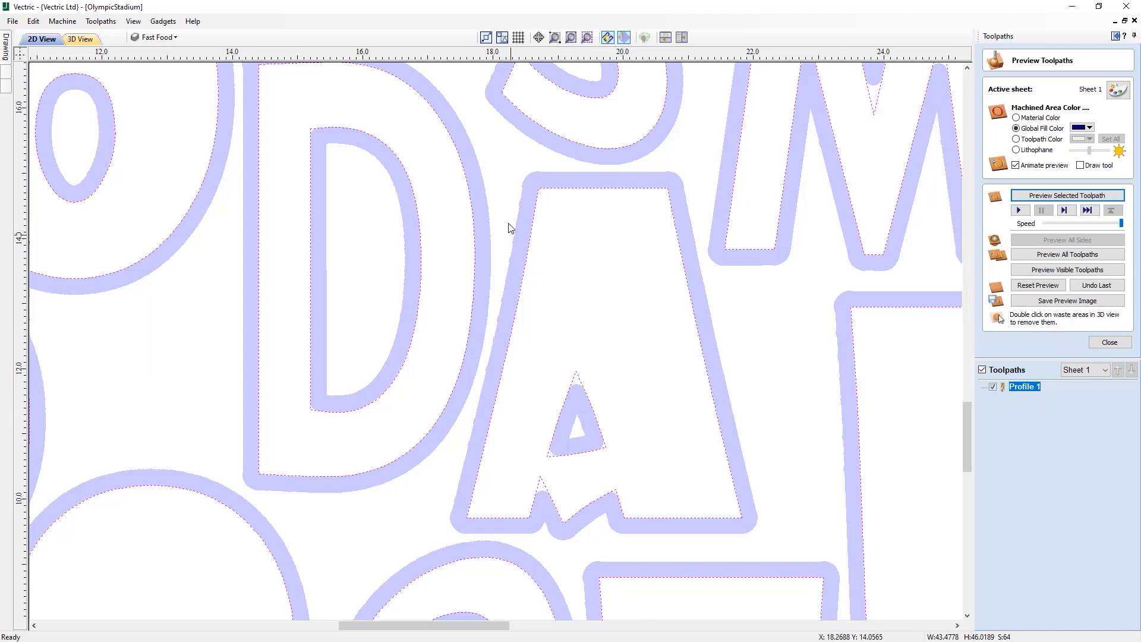
{"action": "left_click", "coordinate": [571, 37]}
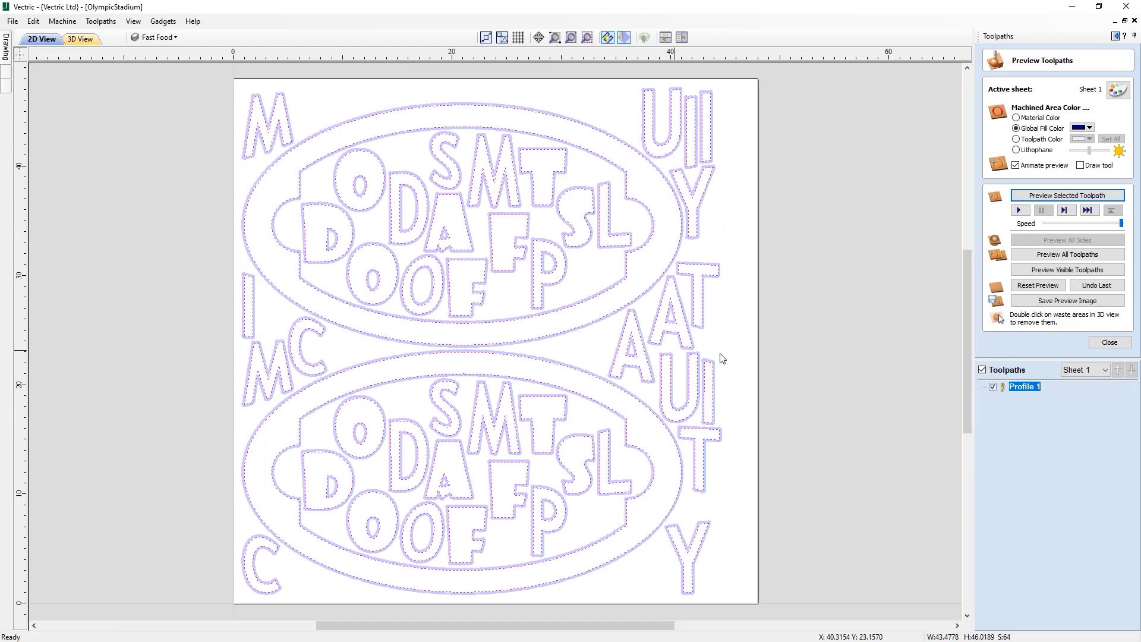
{"action": "left_click", "coordinate": [1110, 342]}
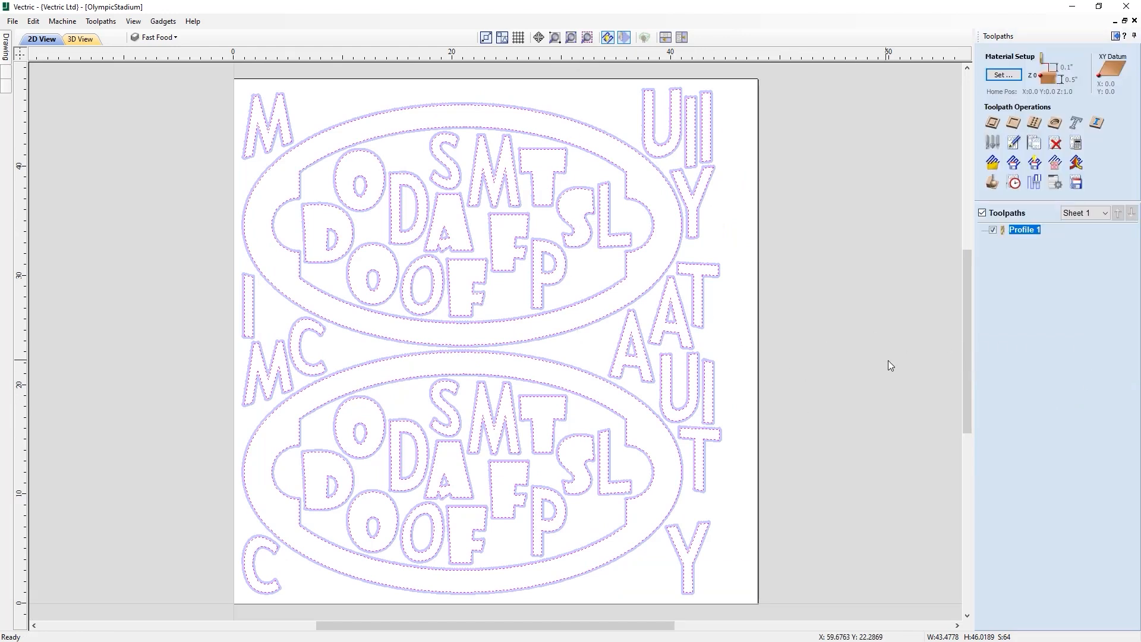
Step: Close the OlympicStadium file and open NestingExample.crv from the nesting-guide folder
{"action": "left_click", "coordinate": [12, 20]}
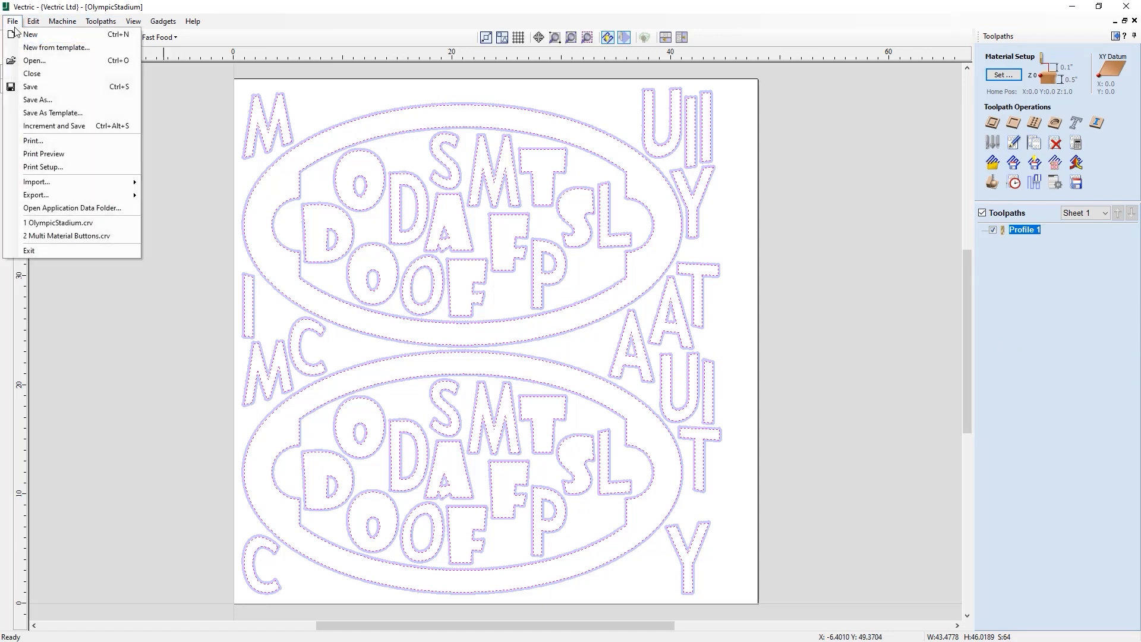
{"action": "left_click", "coordinate": [52, 79]}
{"action": "left_click", "coordinate": [573, 355]}
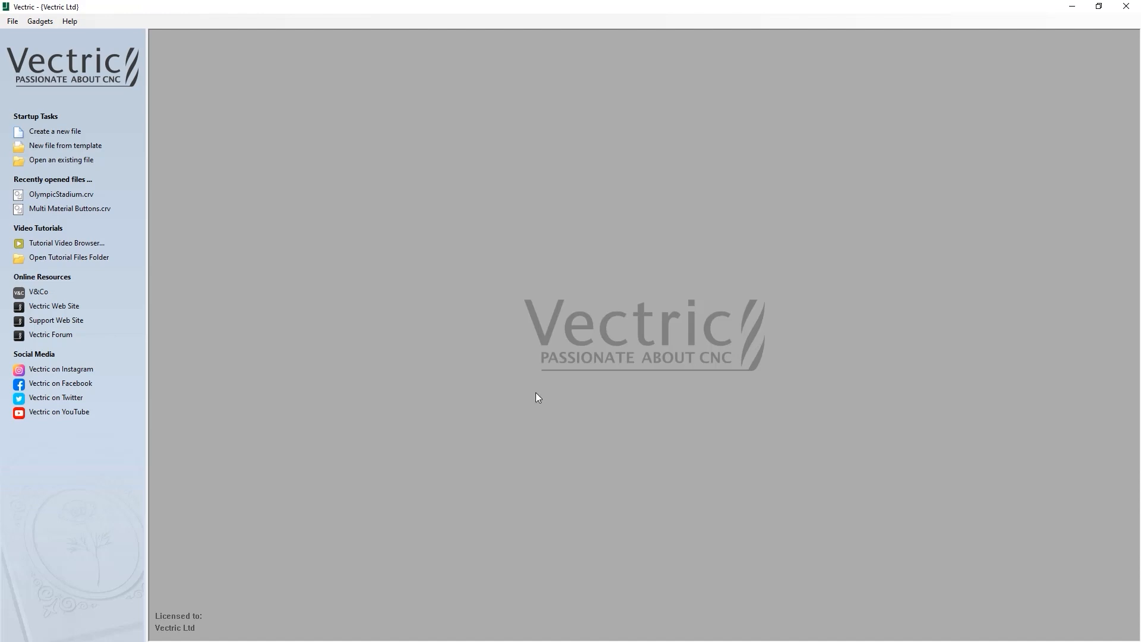
{"action": "left_click", "coordinate": [75, 161]}
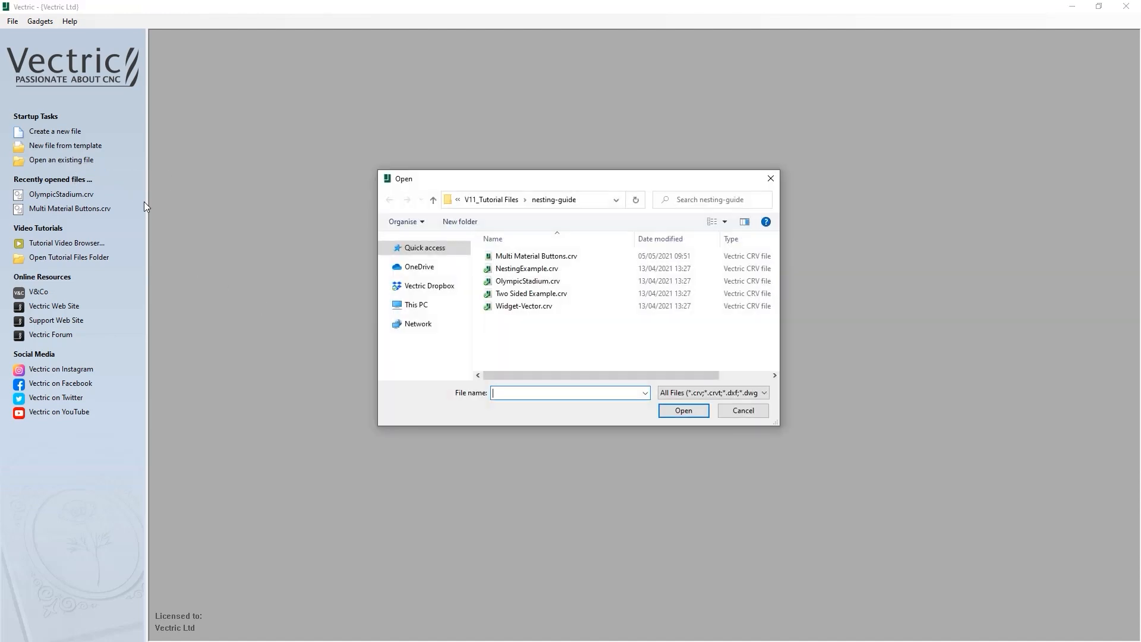
{"action": "left_click", "coordinate": [531, 271]}
{"action": "left_click", "coordinate": [685, 412]}
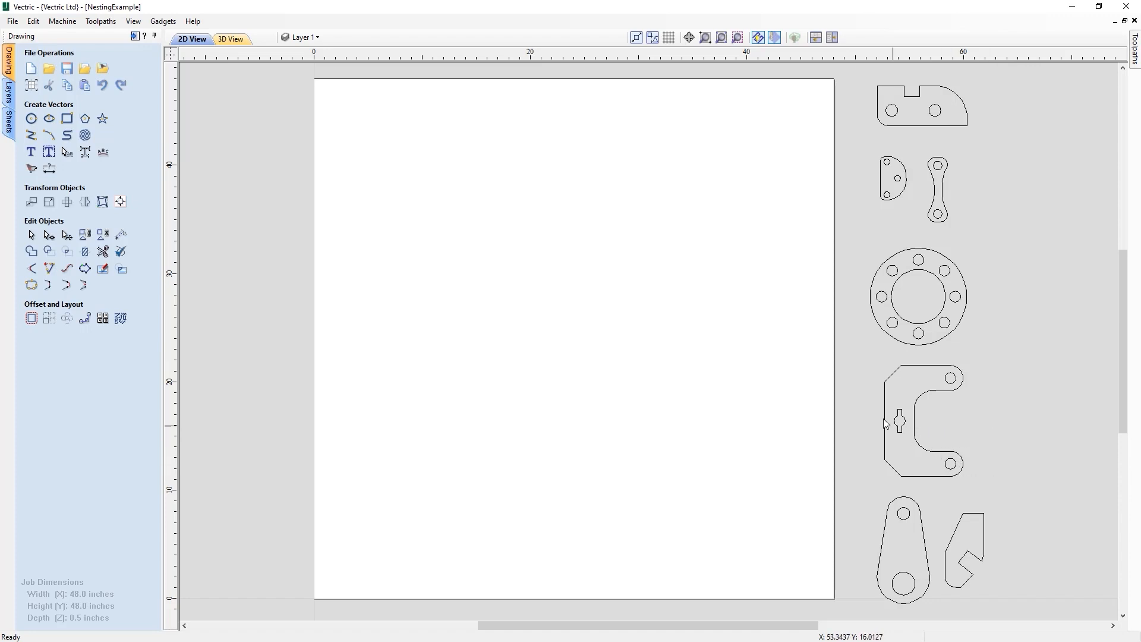
Step: Set up Nest Parts for 25 copies of the C-shaped bracket, with parts inside other parts disallowed
{"action": "left_click", "coordinate": [846, 374]}
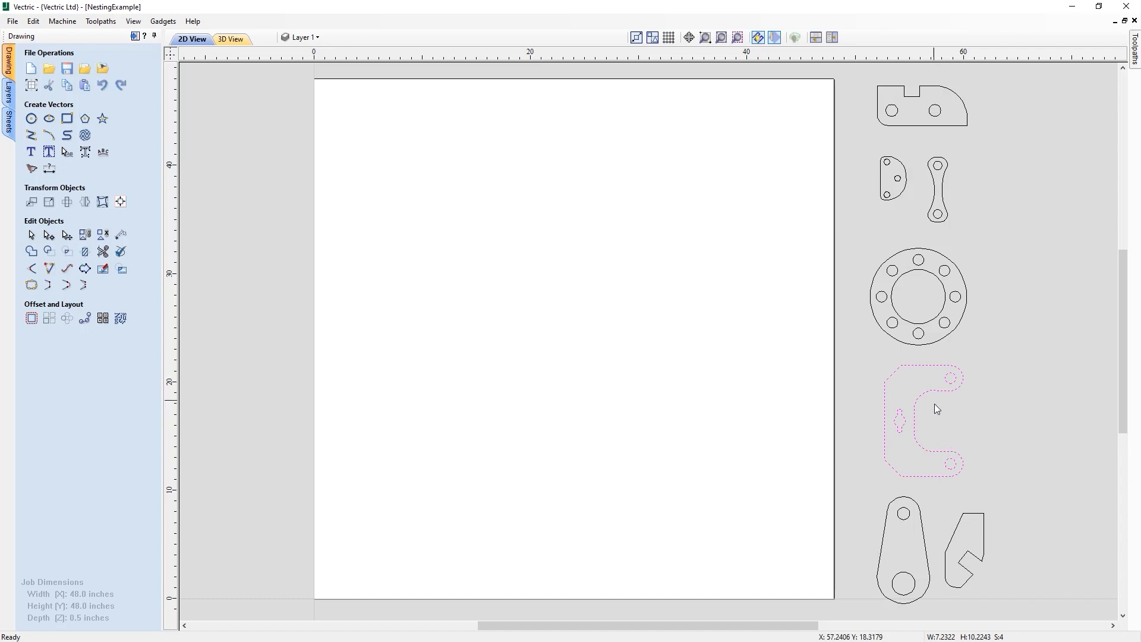
{"action": "left_click", "coordinate": [122, 319]}
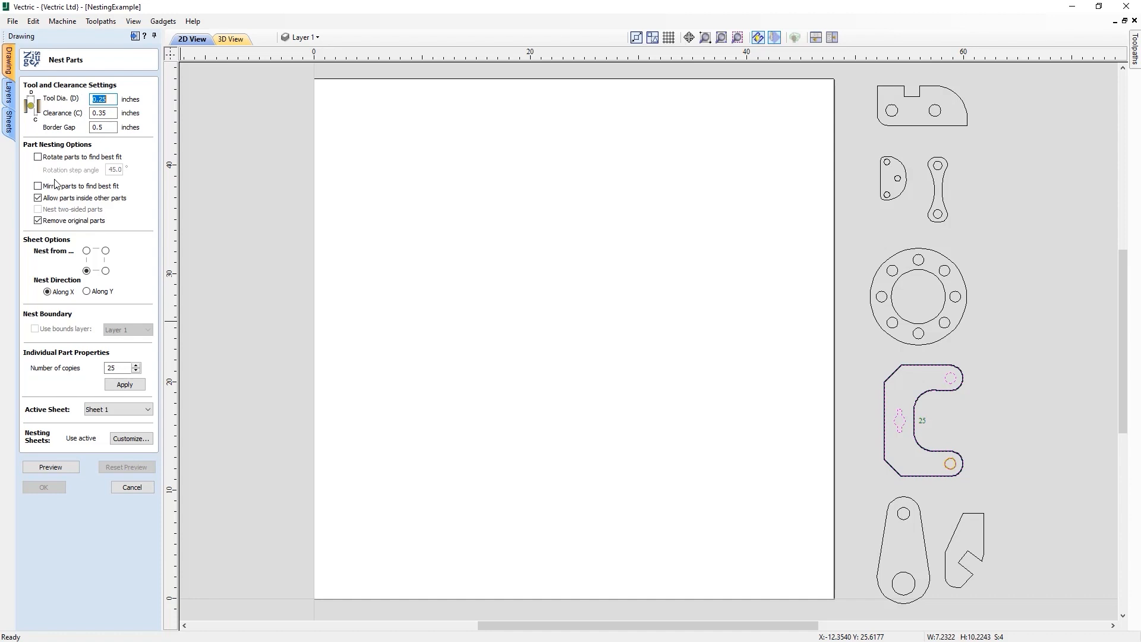
{"action": "left_click", "coordinate": [39, 199]}
{"action": "left_click", "coordinate": [114, 368]}
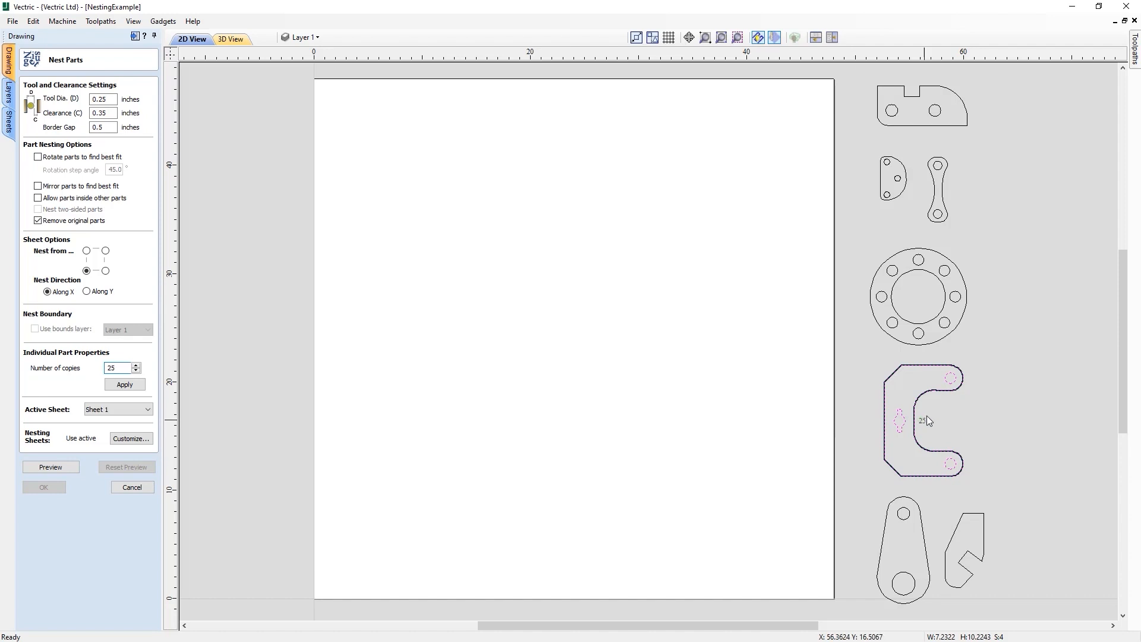
{"action": "double_click", "coordinate": [118, 368]}
{"action": "left_click", "coordinate": [129, 387]}
Step: Preview the bracket nesting, examine its layout across all sheets, and reset the preview
{"action": "left_click", "coordinate": [58, 468]}
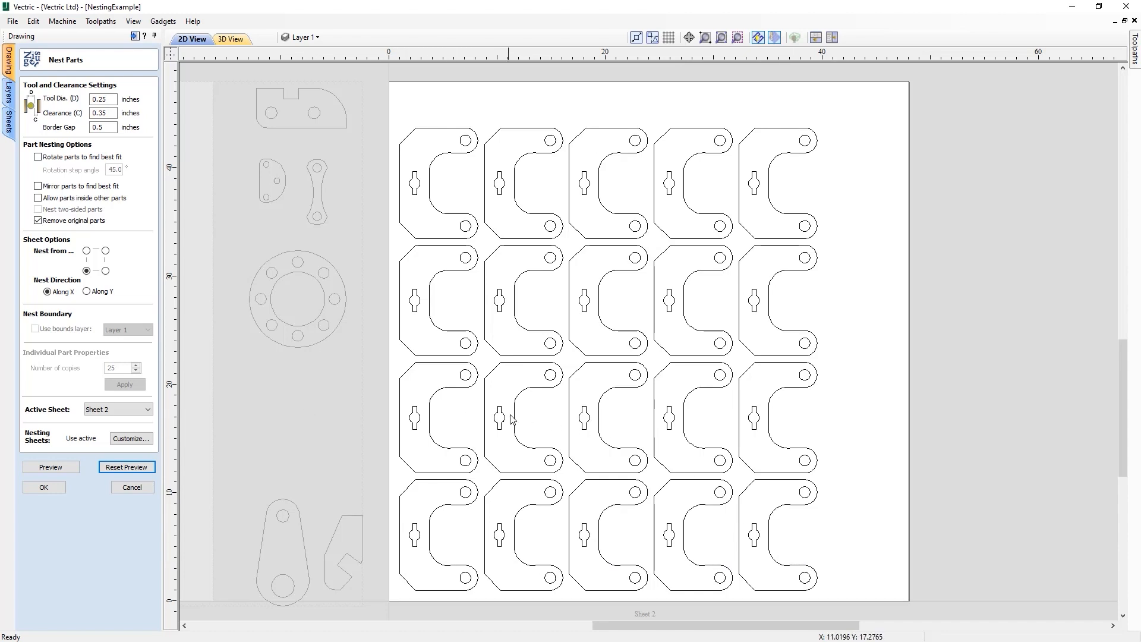
{"action": "scroll", "coordinate": [516, 419], "scroll_direction": "down", "scroll_amount": 1}
{"action": "scroll", "coordinate": [529, 421], "scroll_direction": "down", "scroll_amount": 4}
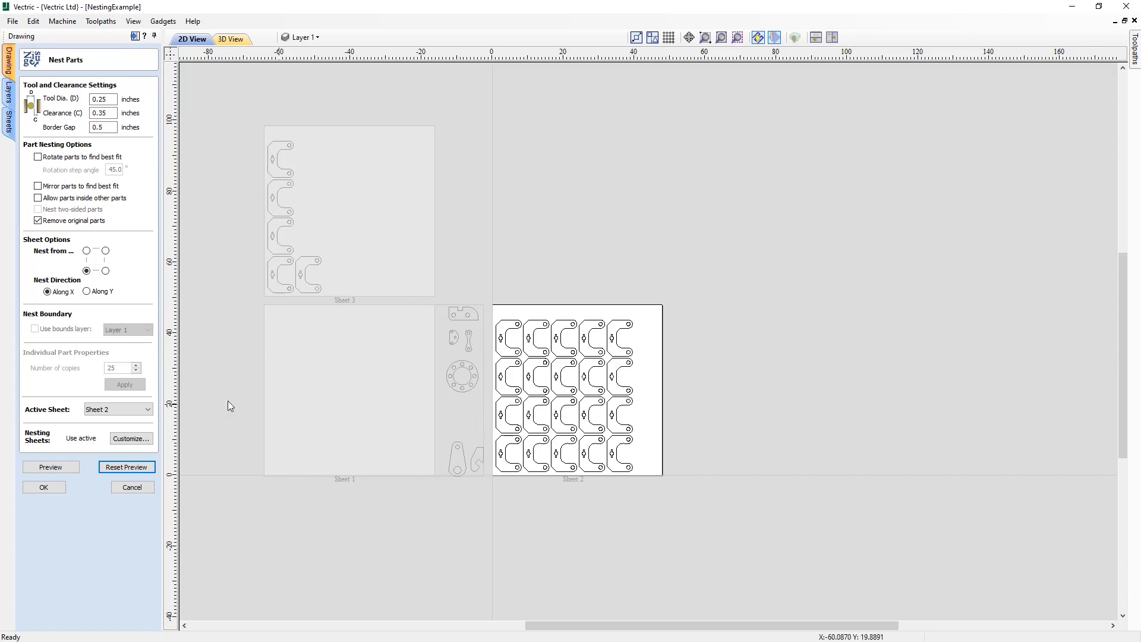
{"action": "left_click", "coordinate": [126, 467]}
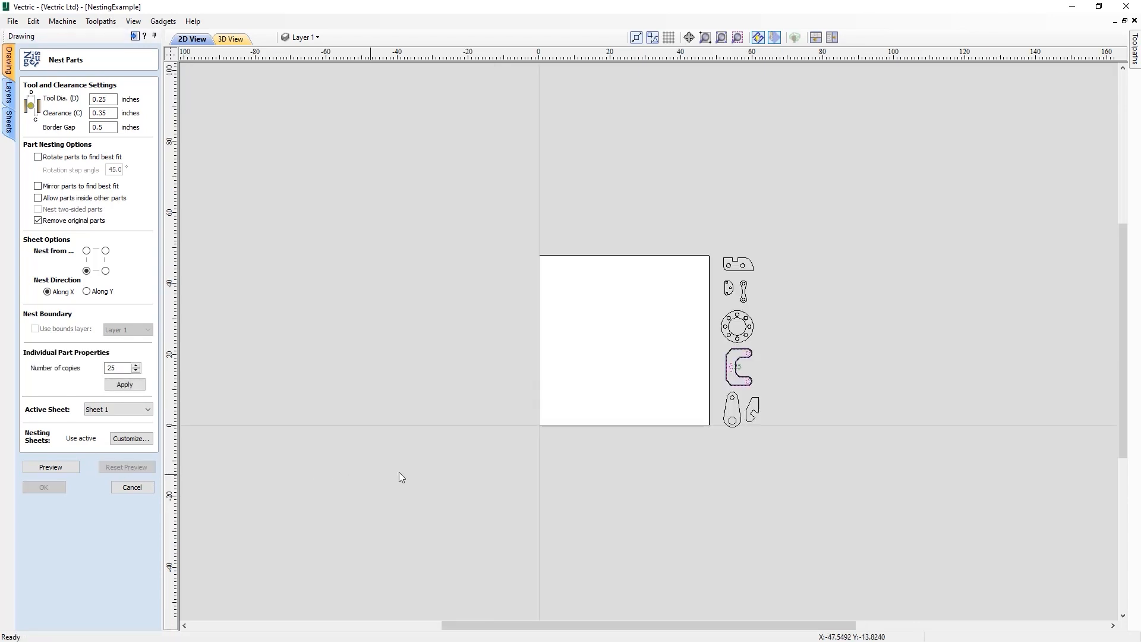
Step: Allow parts to be mirrored to find the best fit and preview the bracket nesting
{"action": "left_click", "coordinate": [721, 38]}
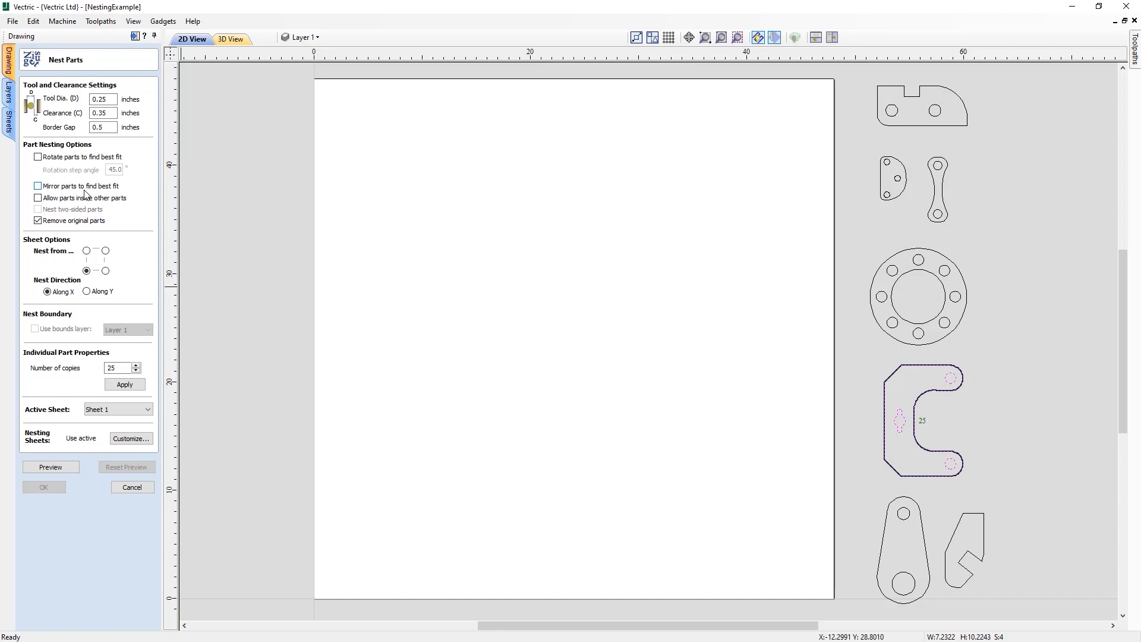
{"action": "left_click", "coordinate": [41, 186]}
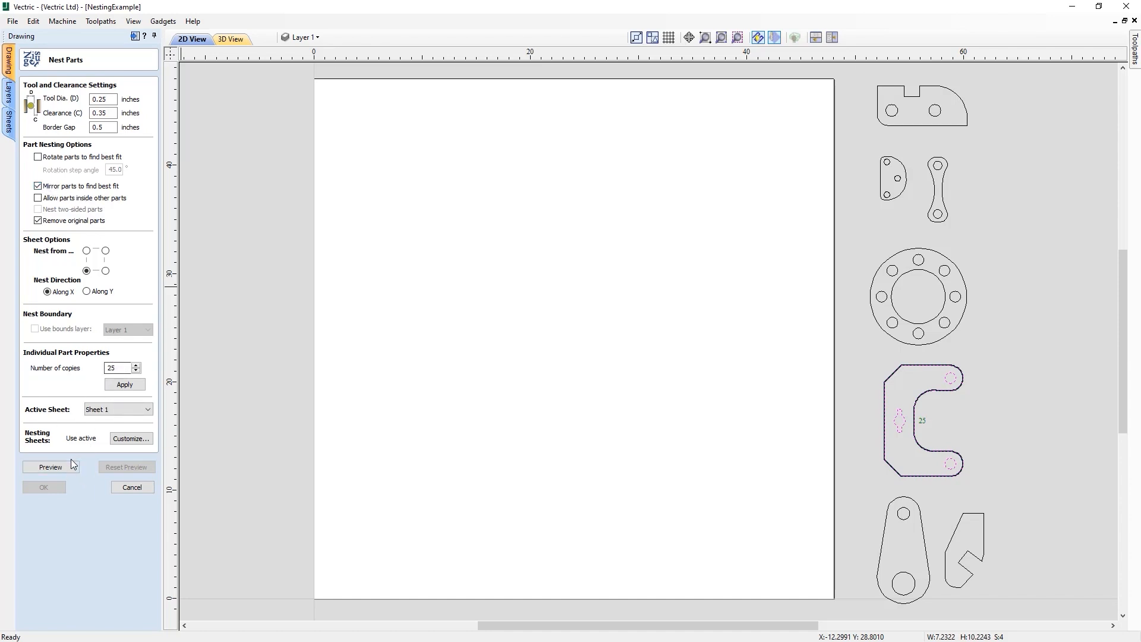
{"action": "left_click", "coordinate": [51, 467]}
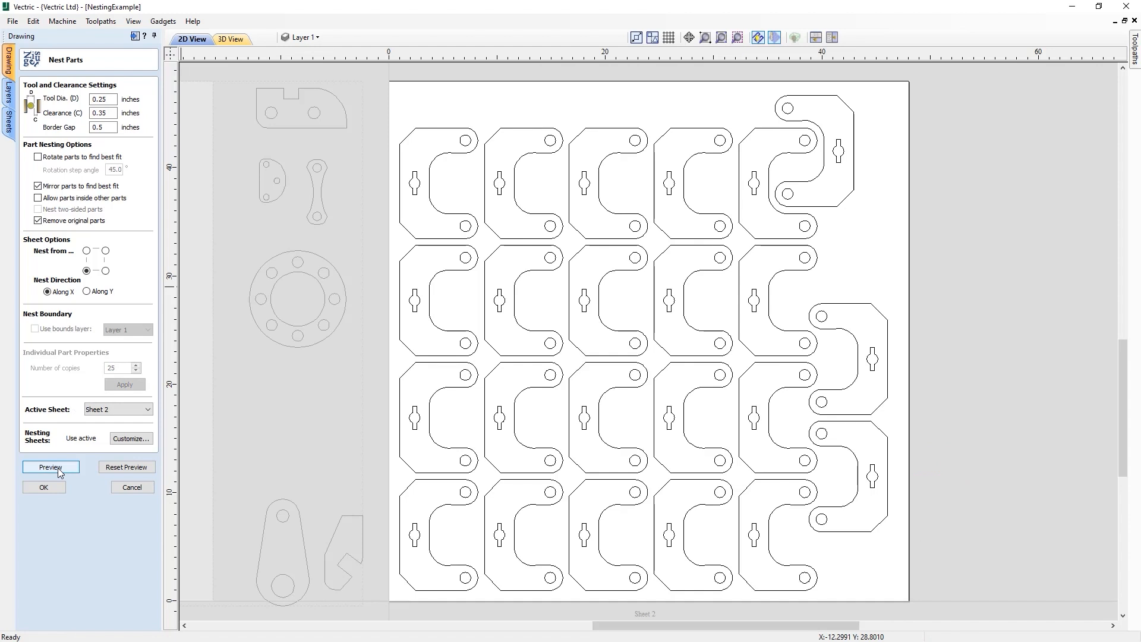
Step: Examine the mirrored bracket nesting on Sheet 2 and the overflow parts on Sheet 3
{"action": "scroll", "coordinate": [627, 352], "scroll_direction": "down", "scroll_amount": 2}
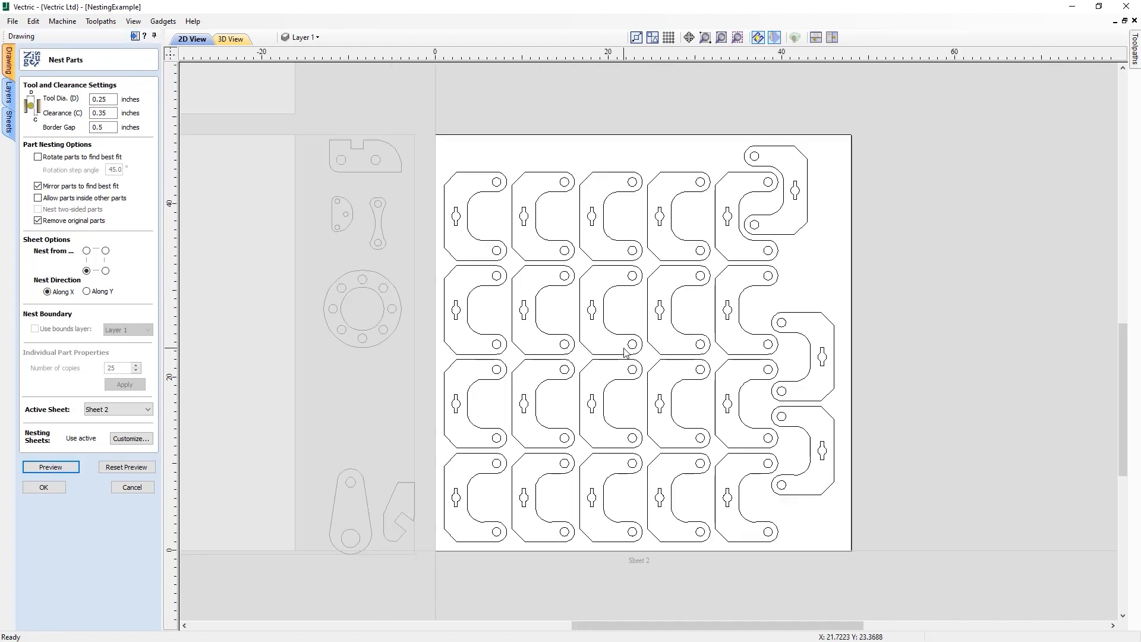
{"action": "scroll", "coordinate": [625, 352], "scroll_direction": "down", "scroll_amount": 3}
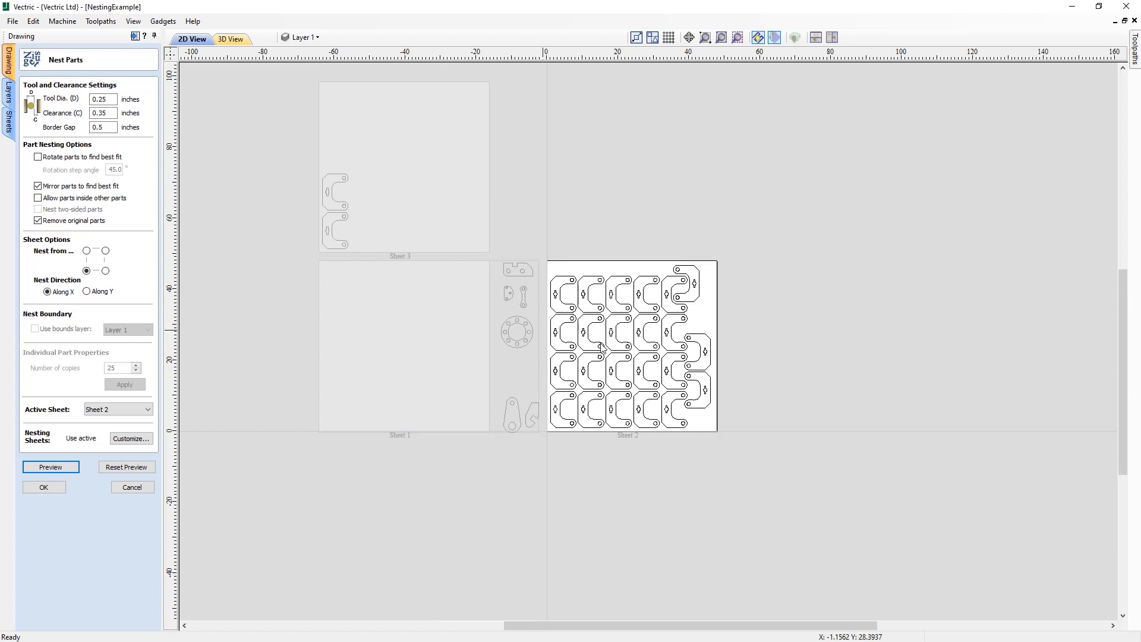
{"action": "scroll", "coordinate": [639, 391], "scroll_direction": "up", "scroll_amount": 2}
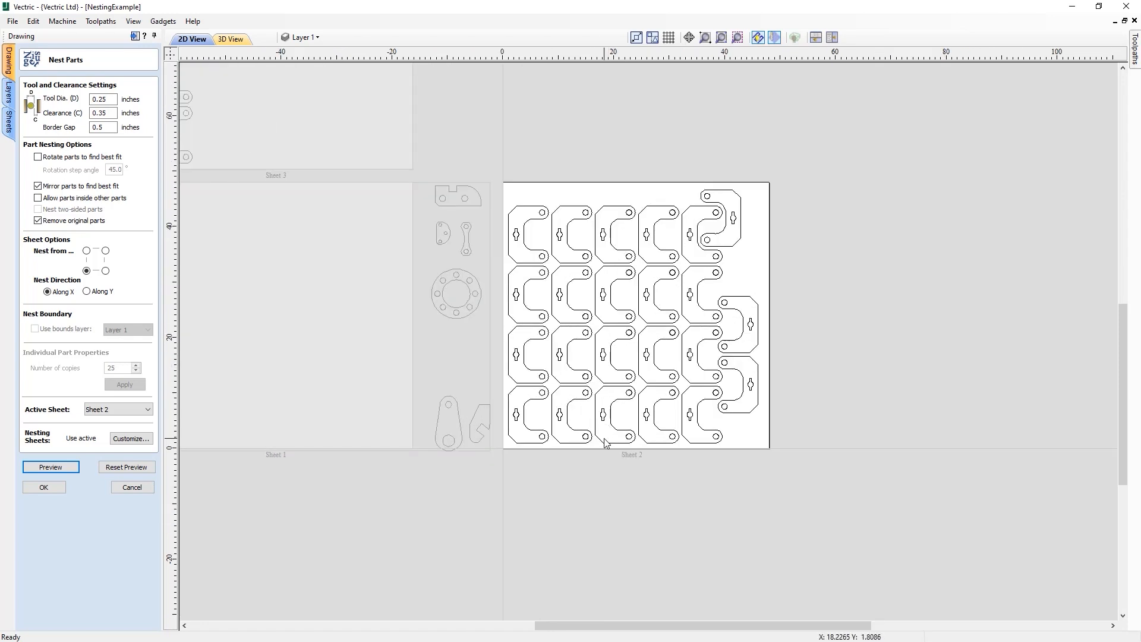
{"action": "scroll", "coordinate": [643, 409], "scroll_direction": "up", "scroll_amount": 2}
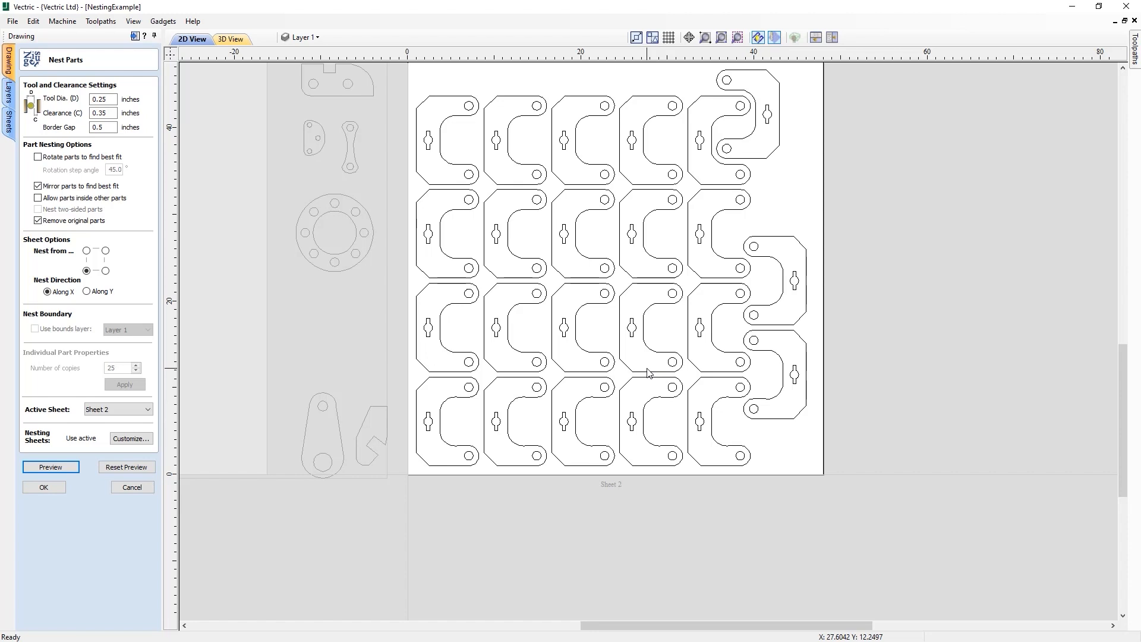
Step: Turn off part mirroring, allow rotation to find the best fit in 45° steps, and preview the bracket nesting
{"action": "left_click", "coordinate": [98, 187]}
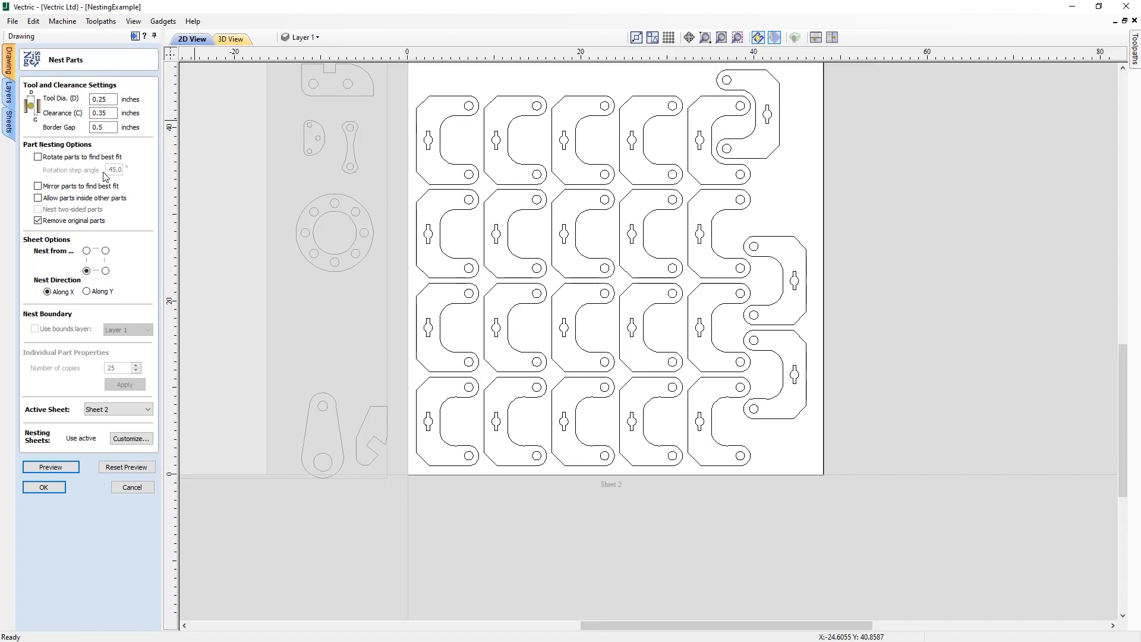
{"action": "left_click", "coordinate": [38, 157]}
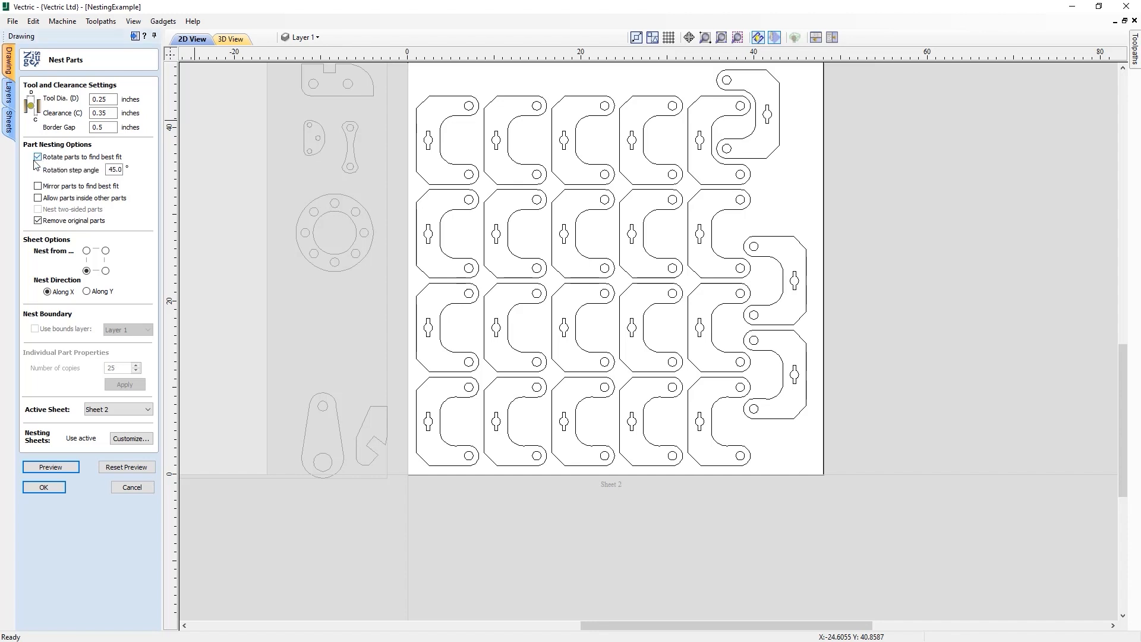
{"action": "left_click", "coordinate": [119, 170]}
{"action": "double_click", "coordinate": [112, 169]}
{"action": "left_click", "coordinate": [113, 168]}
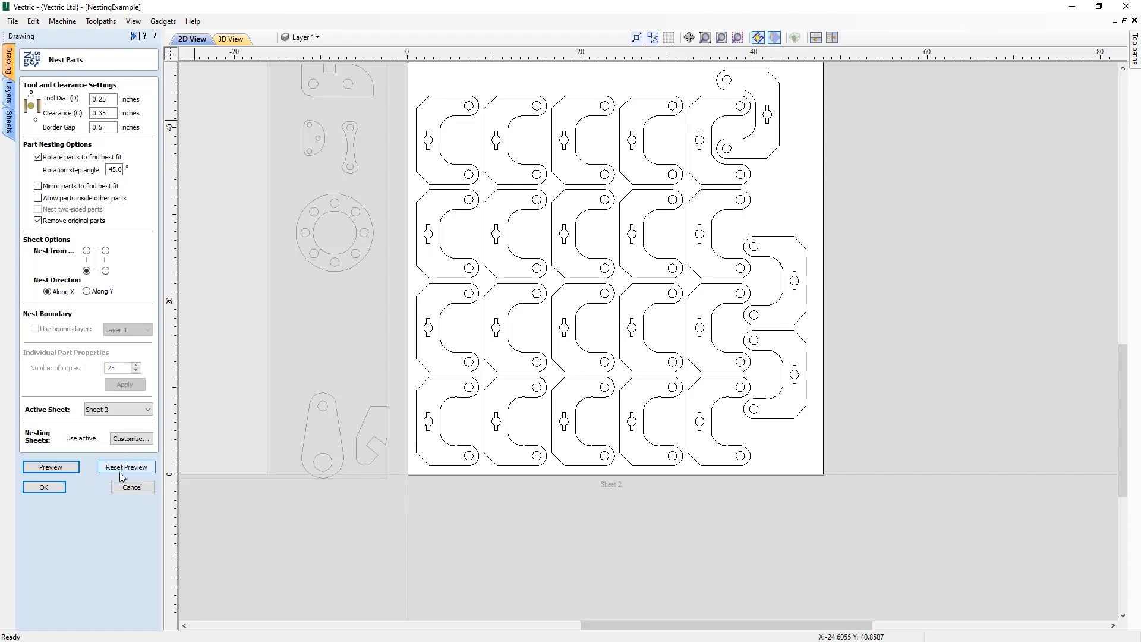
{"action": "left_click", "coordinate": [72, 468]}
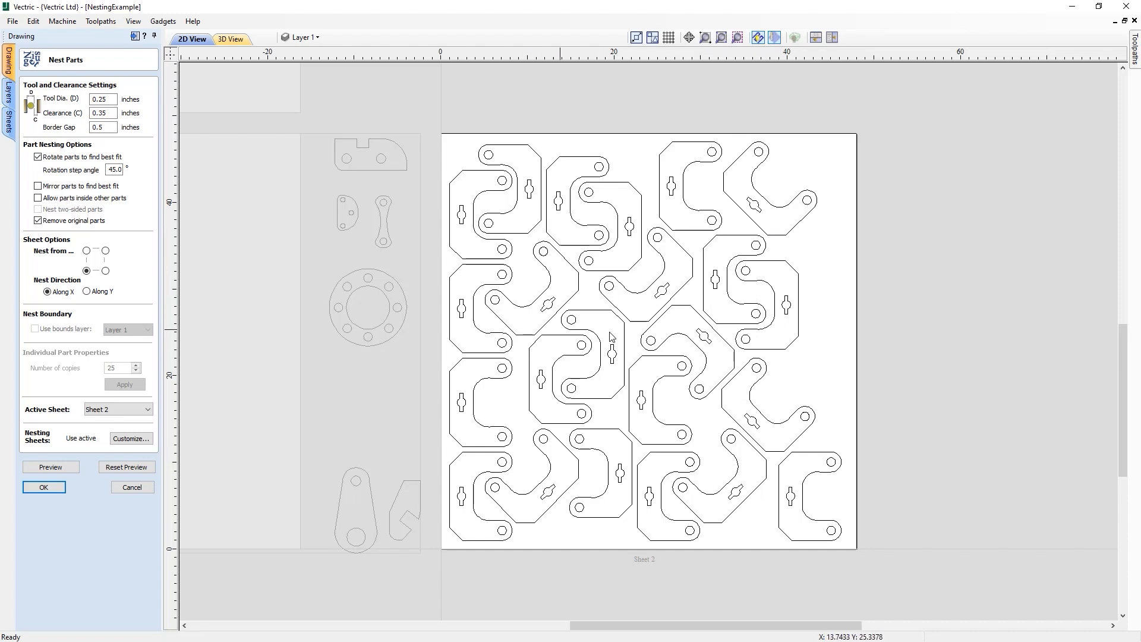
Step: Examine how the rotated brackets are laid out across the sheets
{"action": "scroll", "coordinate": [678, 337], "scroll_direction": "down", "scroll_amount": 3}
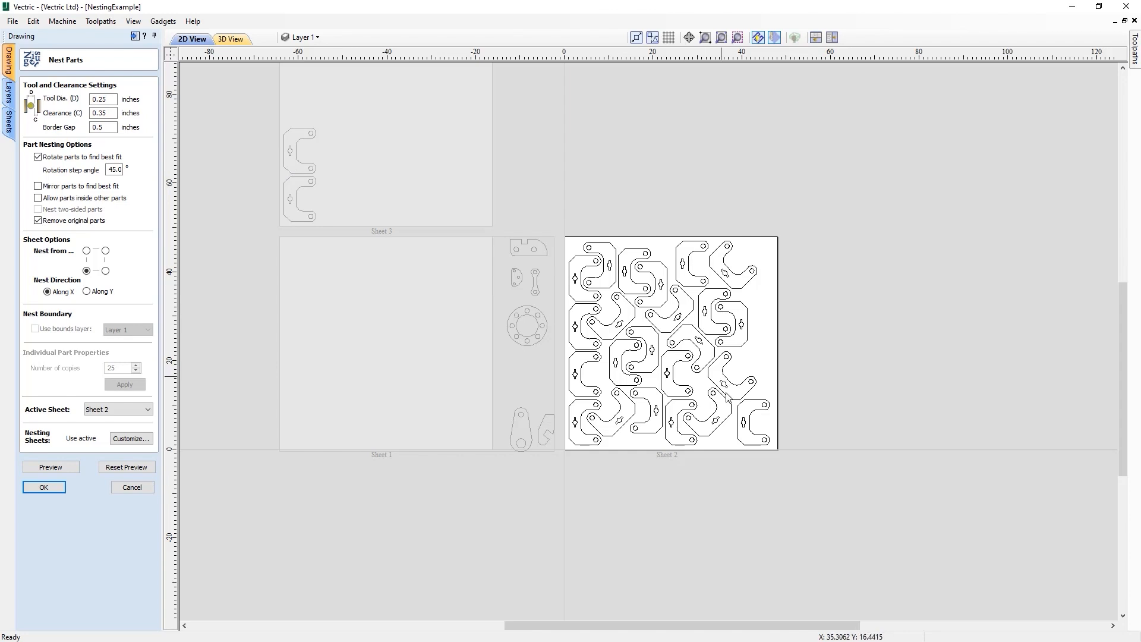
{"action": "scroll", "coordinate": [749, 416], "scroll_direction": "up", "scroll_amount": 2}
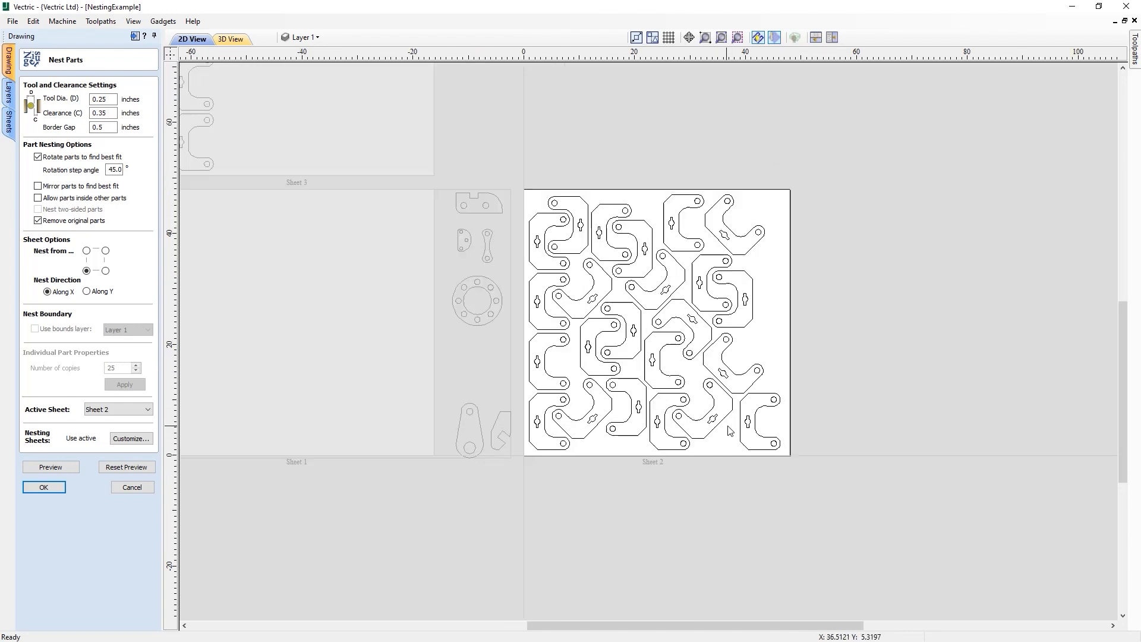
{"action": "scroll", "coordinate": [734, 384], "scroll_direction": "up", "scroll_amount": 1}
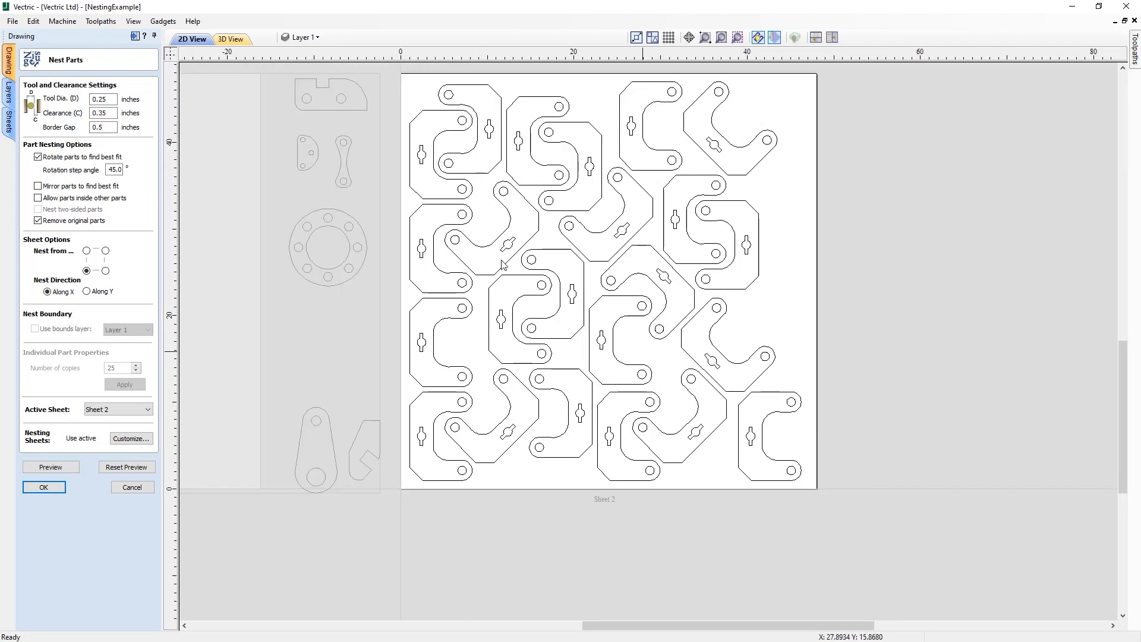
{"action": "scroll", "coordinate": [694, 381], "scroll_direction": "down", "scroll_amount": 1}
{"action": "scroll", "coordinate": [712, 123], "scroll_direction": "up", "scroll_amount": 1}
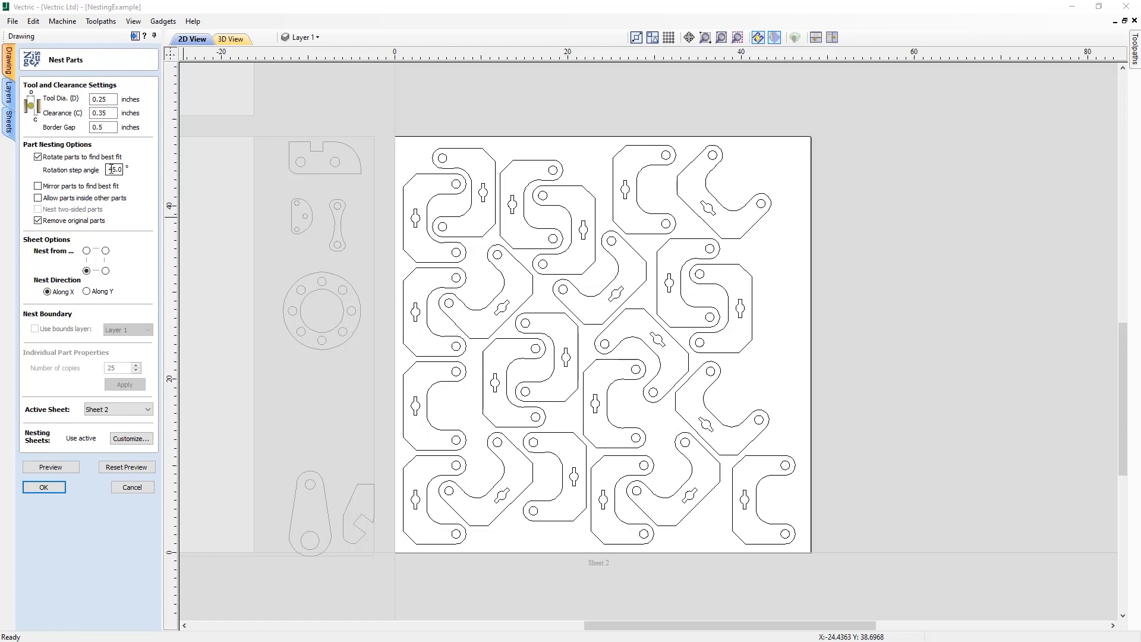
Step: Preview the bracket nesting with a rotation step angle of 1°, and discard the preview without applying it
{"action": "left_click_drag", "start_coordinate": [111, 169], "coordinate": [130, 171]}
{"action": "type", "text": "1"}
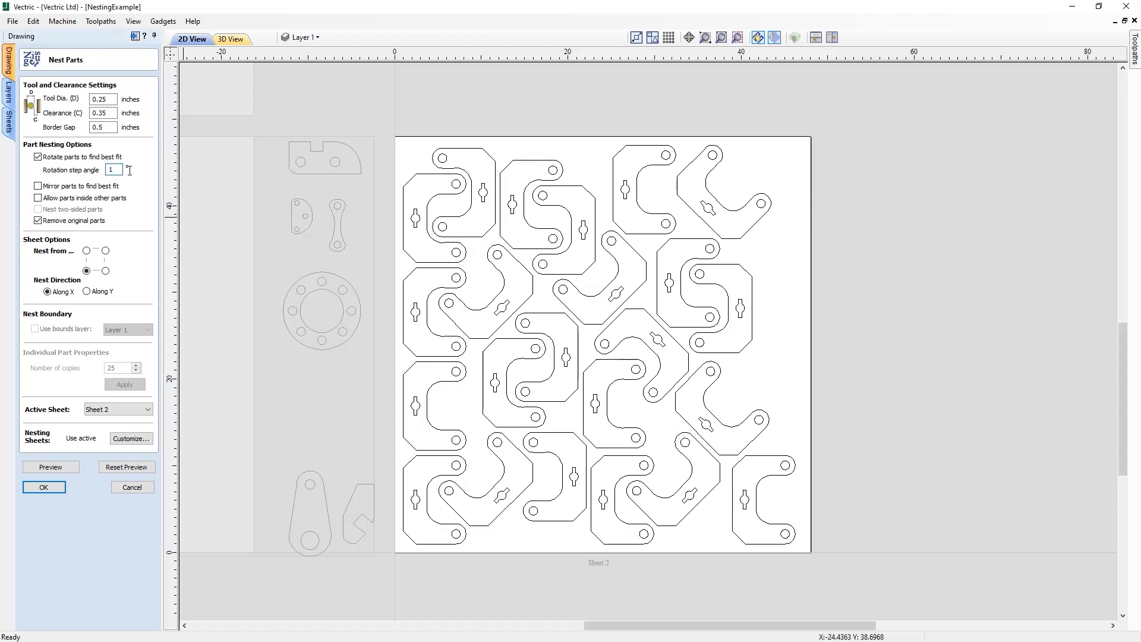
{"action": "left_click", "coordinate": [50, 467]}
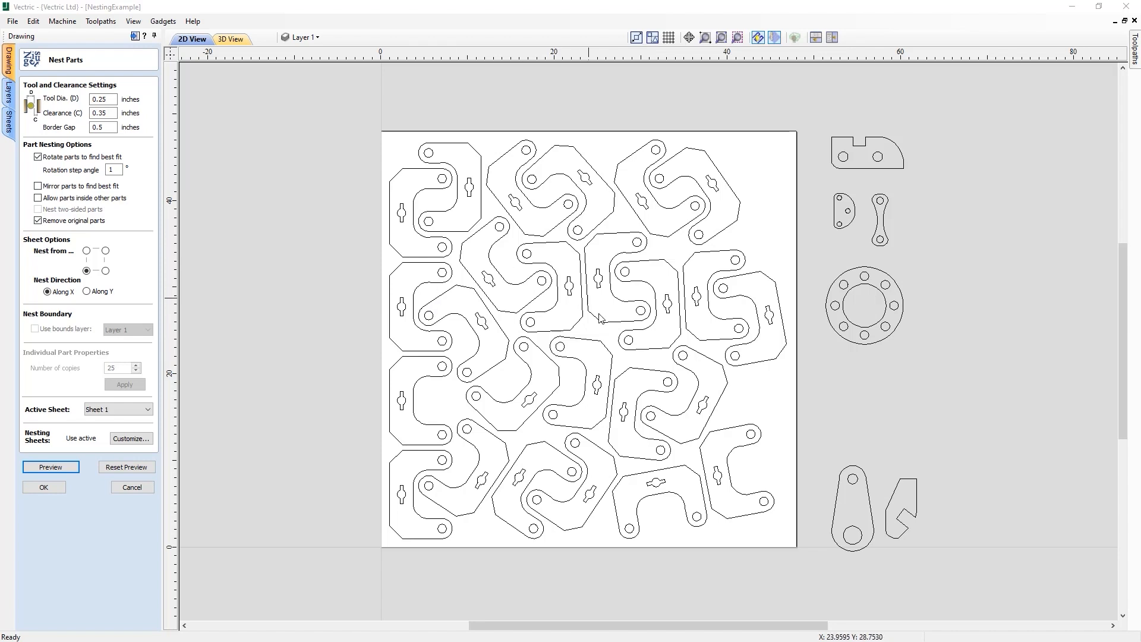
{"action": "left_click", "coordinate": [127, 468]}
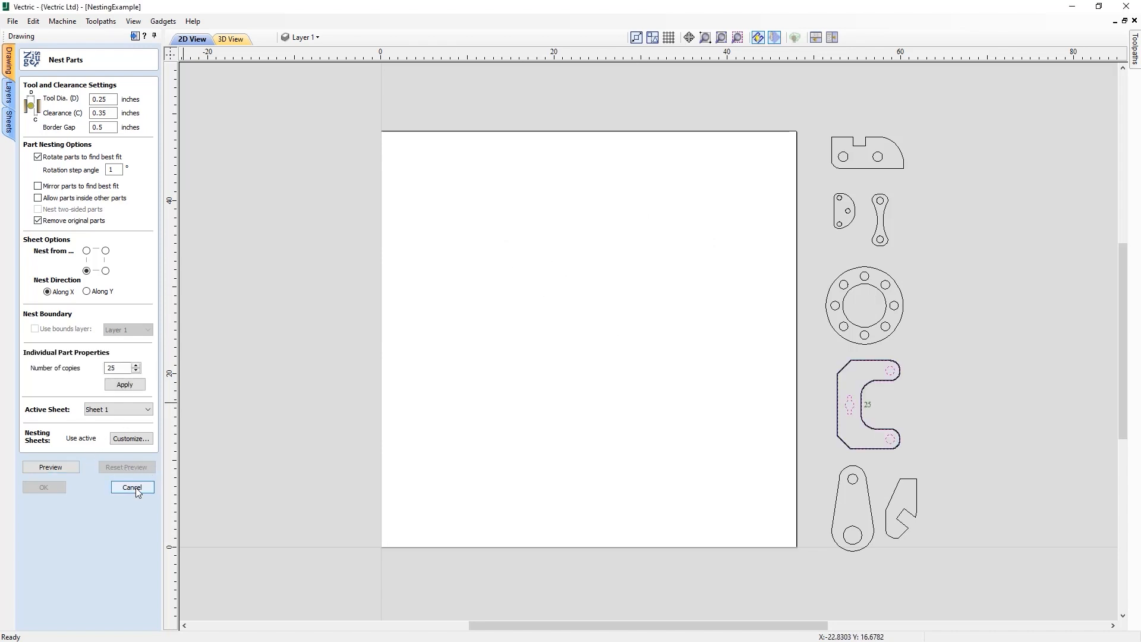
{"action": "left_click", "coordinate": [132, 488]}
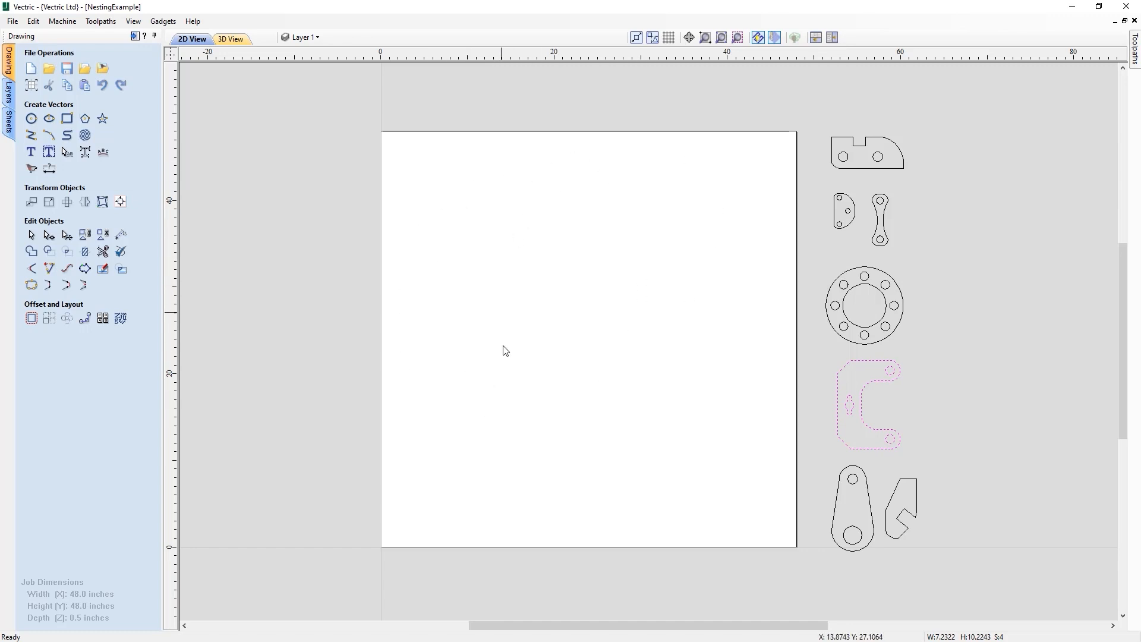
Step: Nest 5 copies each of the notched plate, D-shaped plate, small link and round flange on Sheet 1
{"action": "left_click_drag", "start_coordinate": [796, 110], "coordinate": [933, 351]}
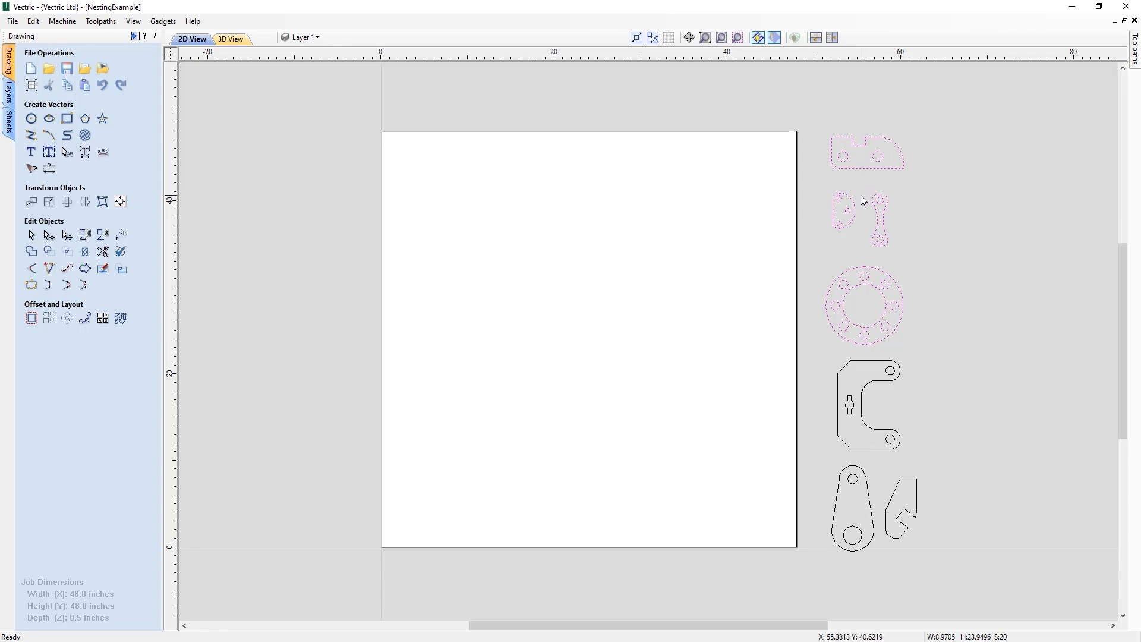
{"action": "left_click", "coordinate": [122, 319]}
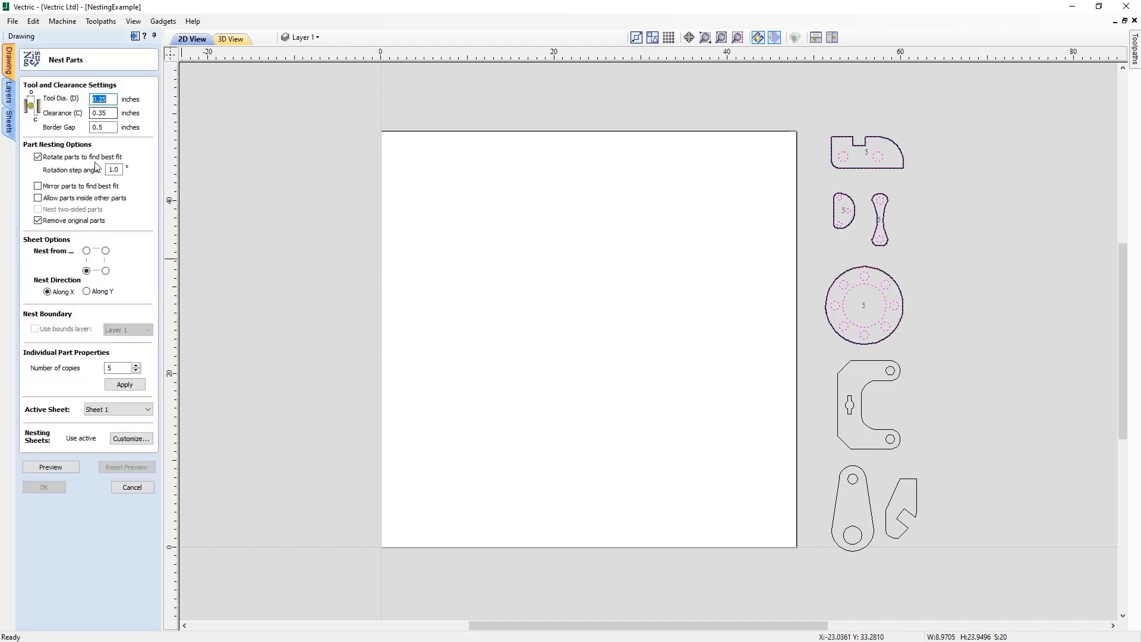
{"action": "left_click", "coordinate": [118, 367]}
{"action": "left_click_drag", "start_coordinate": [115, 367], "coordinate": [101, 375]}
{"action": "left_click", "coordinate": [126, 386]}
{"action": "left_click", "coordinate": [60, 469]}
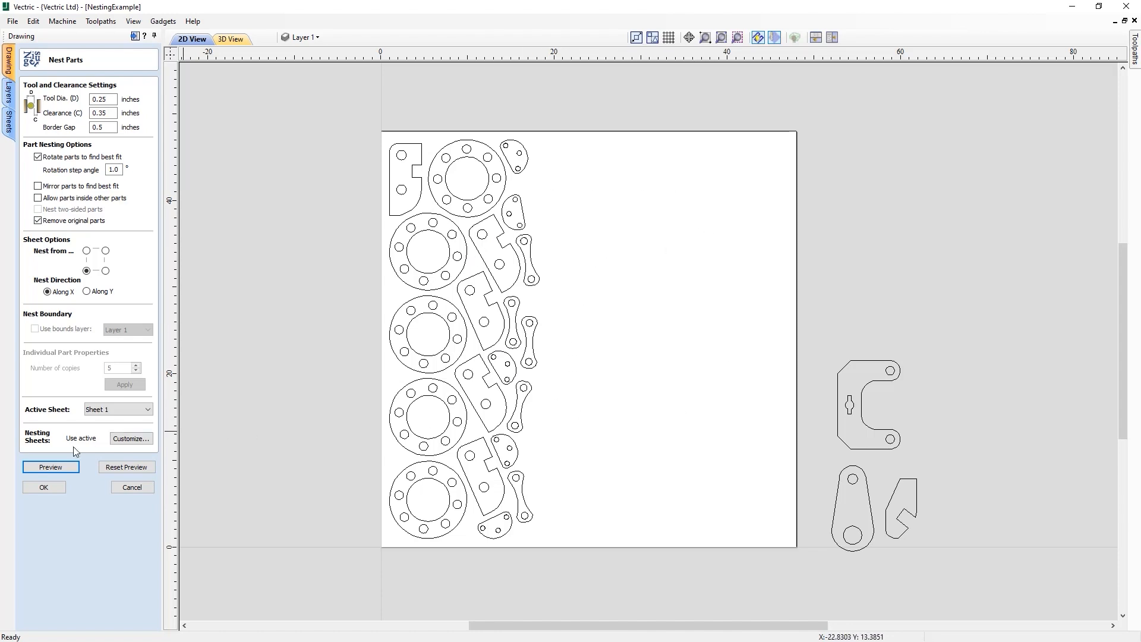
{"action": "left_click", "coordinate": [44, 487]}
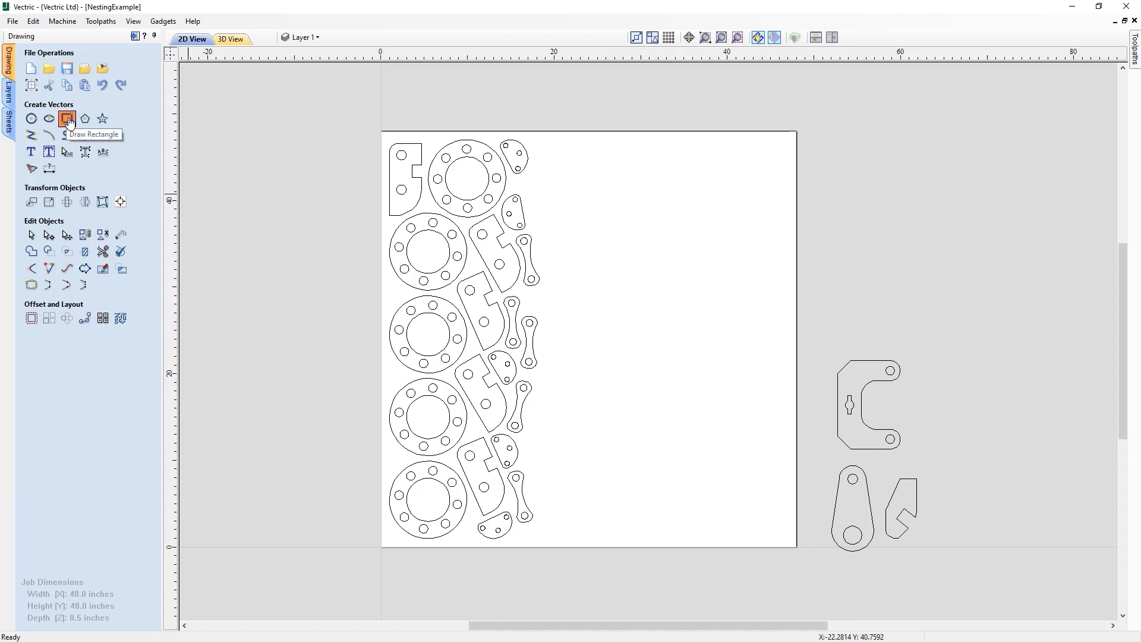
Step: Draw a 29.5 by 48 inch rectangle over the unused area beside the nested parts
{"action": "left_click", "coordinate": [67, 119]}
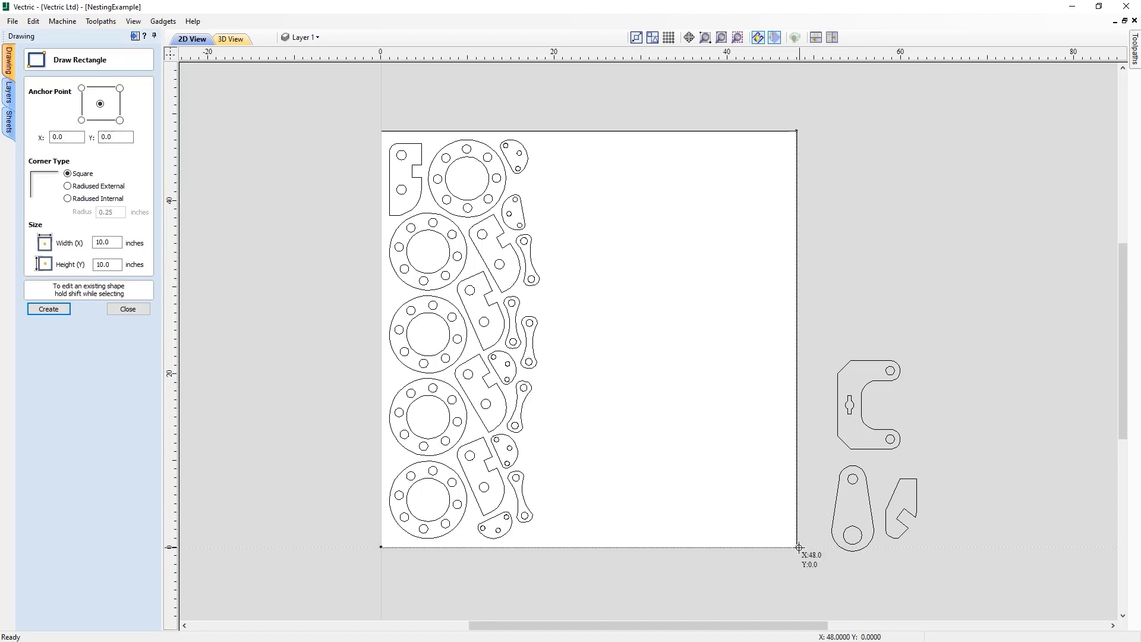
{"action": "left_click_drag", "start_coordinate": [797, 546], "coordinate": [541, 131]}
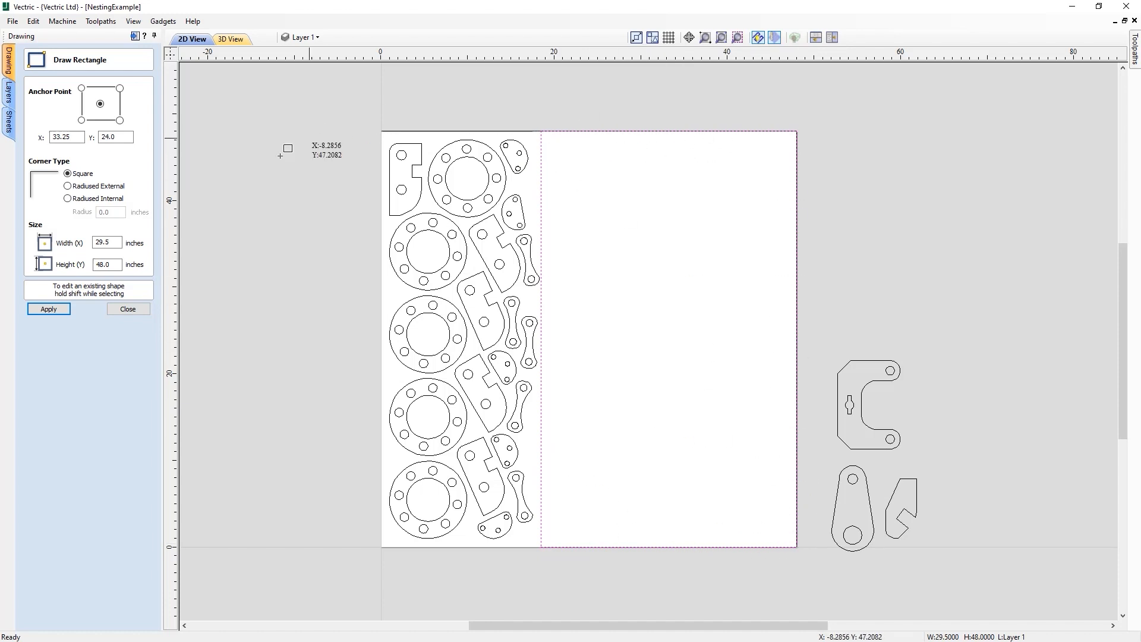
{"action": "left_click", "coordinate": [141, 310]}
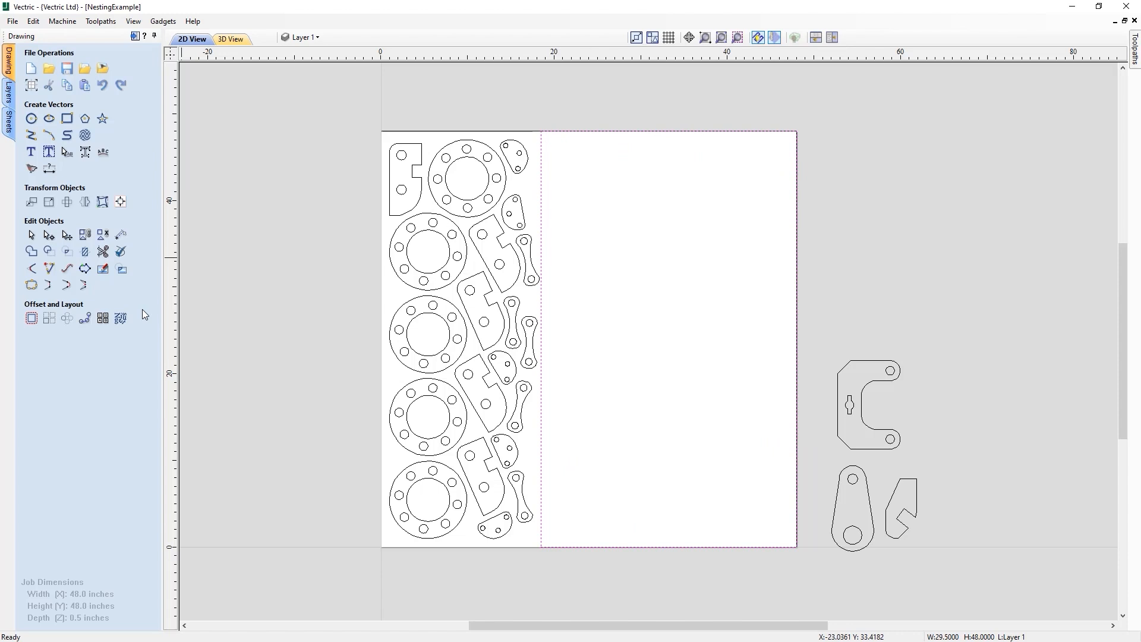
Step: Move the rectangle to a new layer named Boundary and deselect it
{"action": "right_click", "coordinate": [541, 221]}
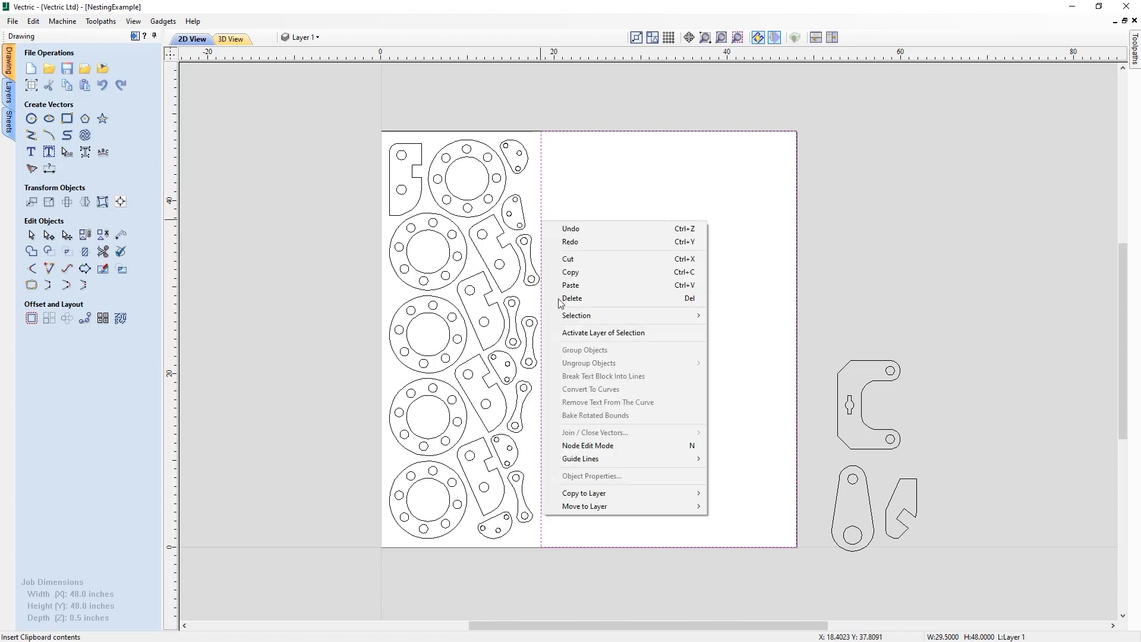
{"action": "mouse_move", "coordinate": [628, 505]}
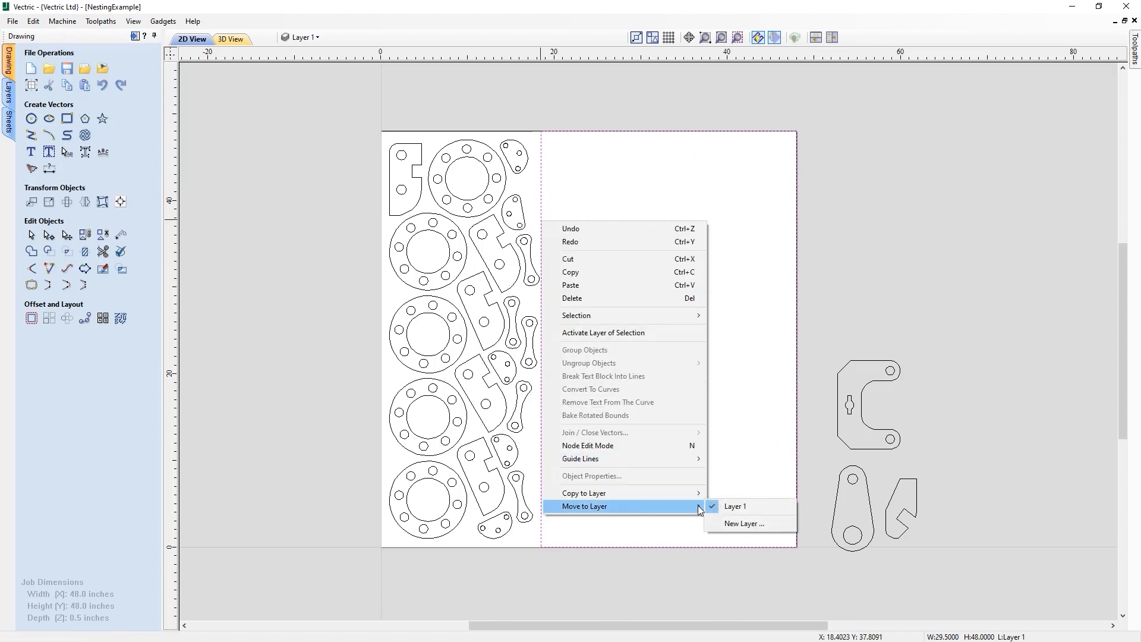
{"action": "left_click", "coordinate": [752, 523]}
{"action": "type", "text": "Boundary"}
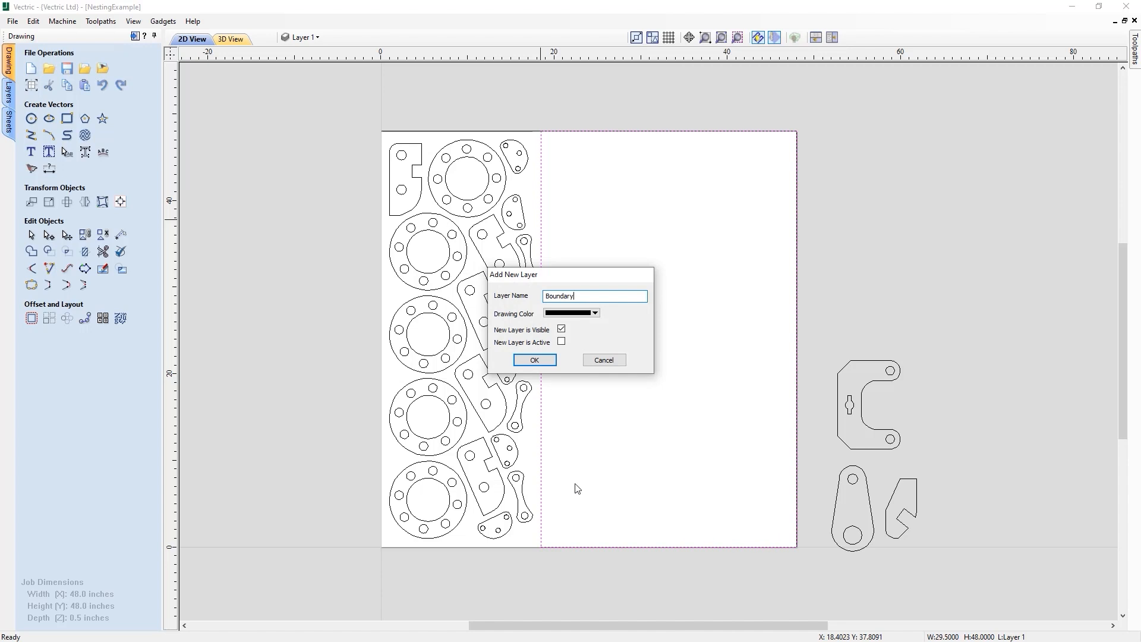
{"action": "left_click", "coordinate": [535, 360]}
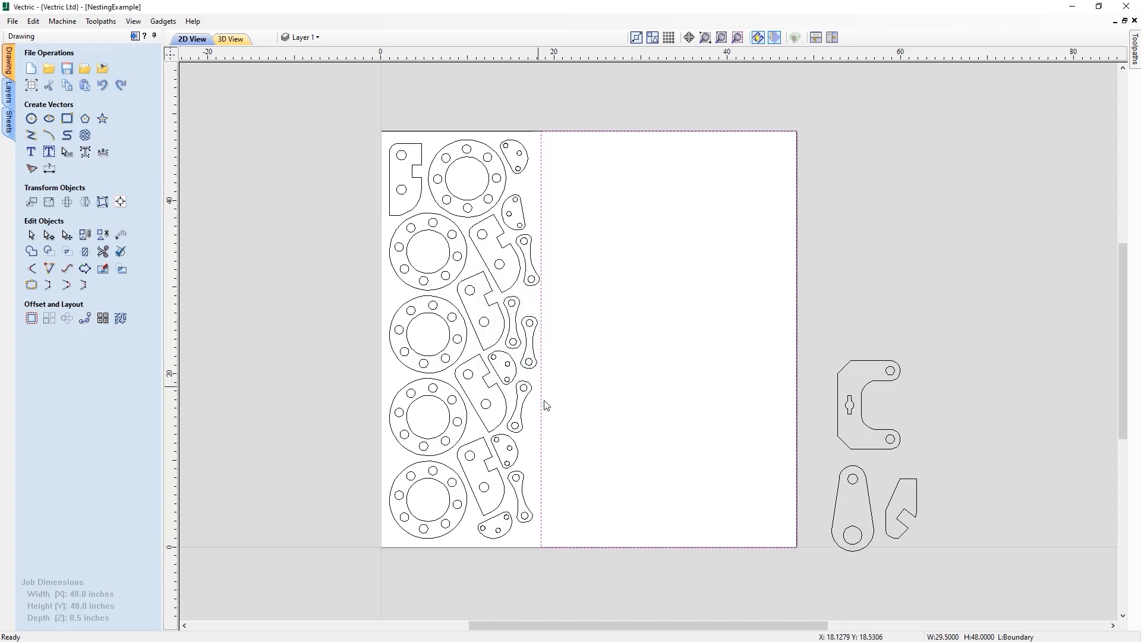
{"action": "left_click", "coordinate": [600, 441]}
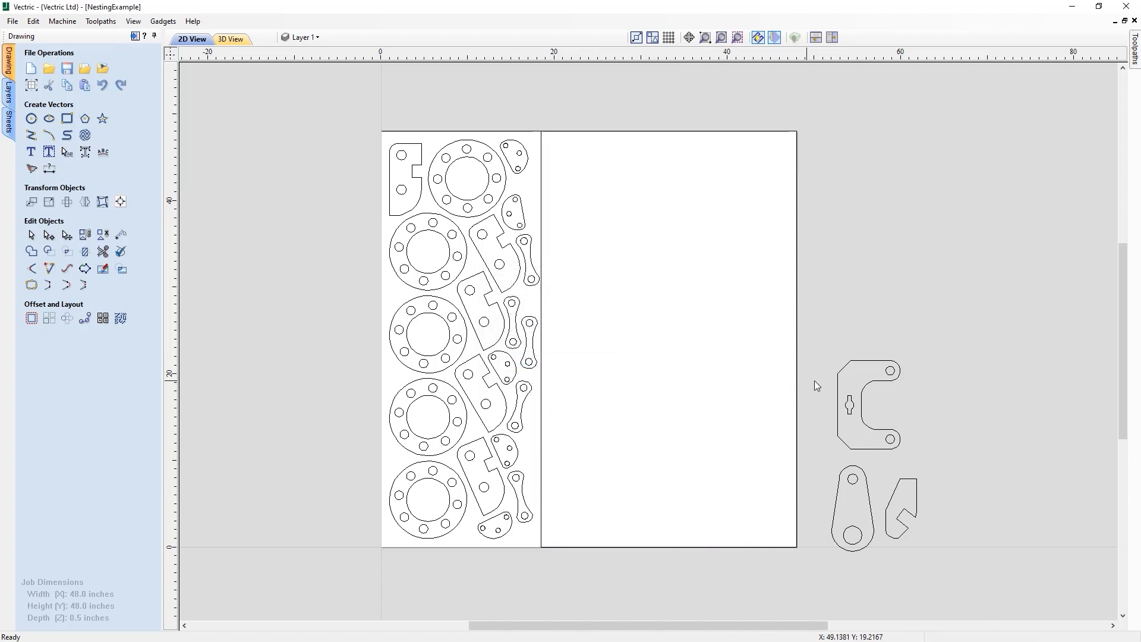
Step: Start Nest Parts for the three remaining parts outside the sheet and set 5 copies of each
{"action": "left_click_drag", "start_coordinate": [820, 337], "coordinate": [946, 562]}
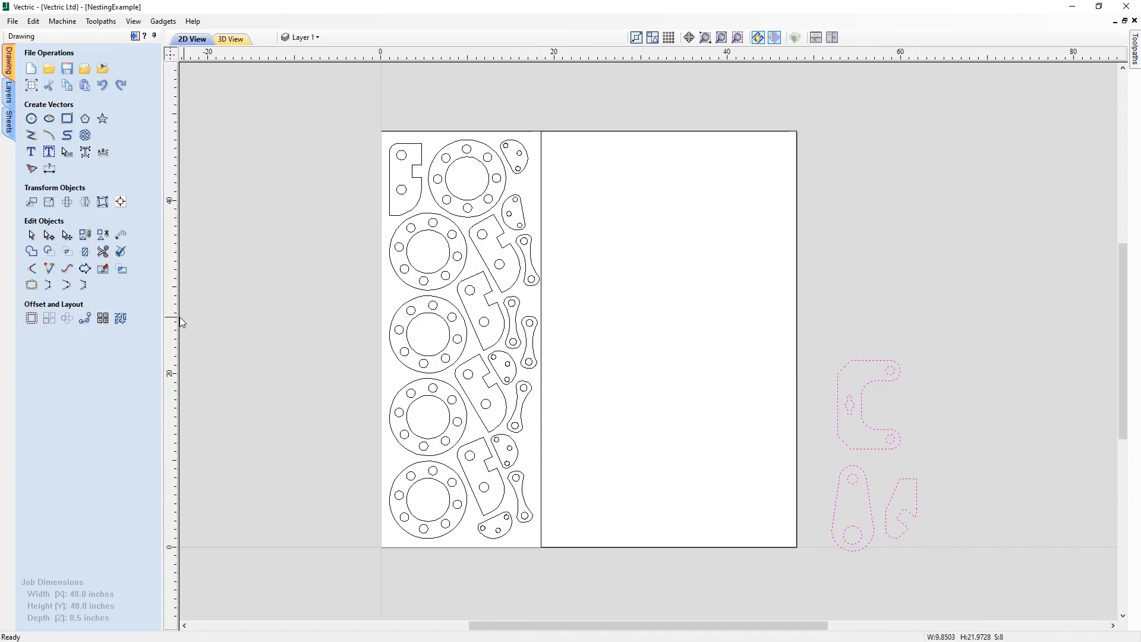
{"action": "left_click", "coordinate": [122, 319]}
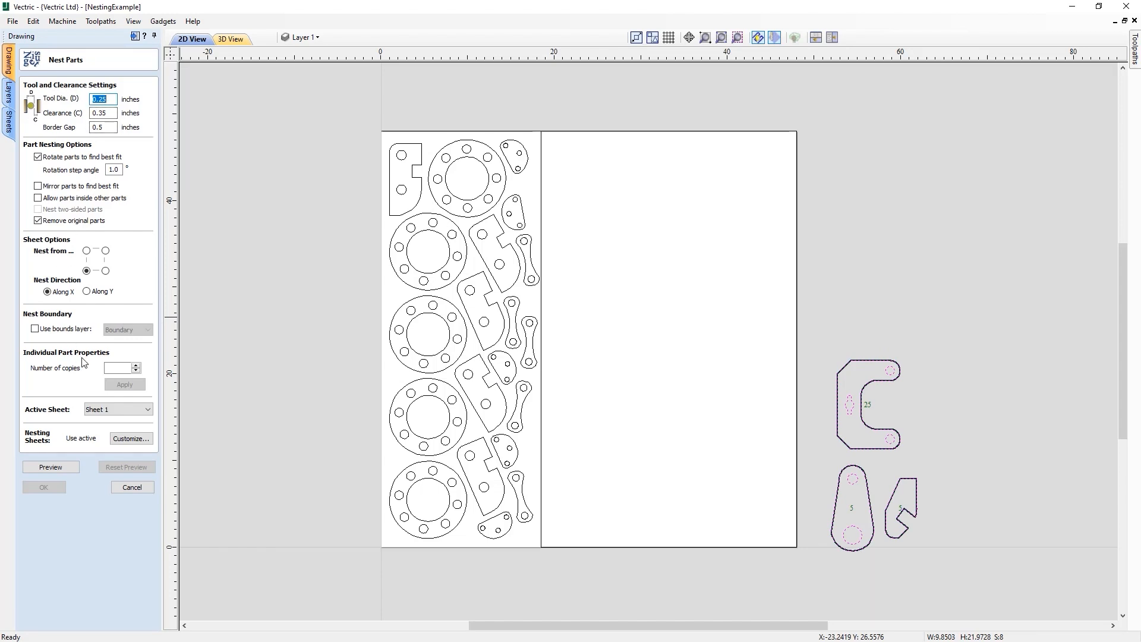
{"action": "left_click", "coordinate": [121, 367]}
{"action": "left_click", "coordinate": [122, 385]}
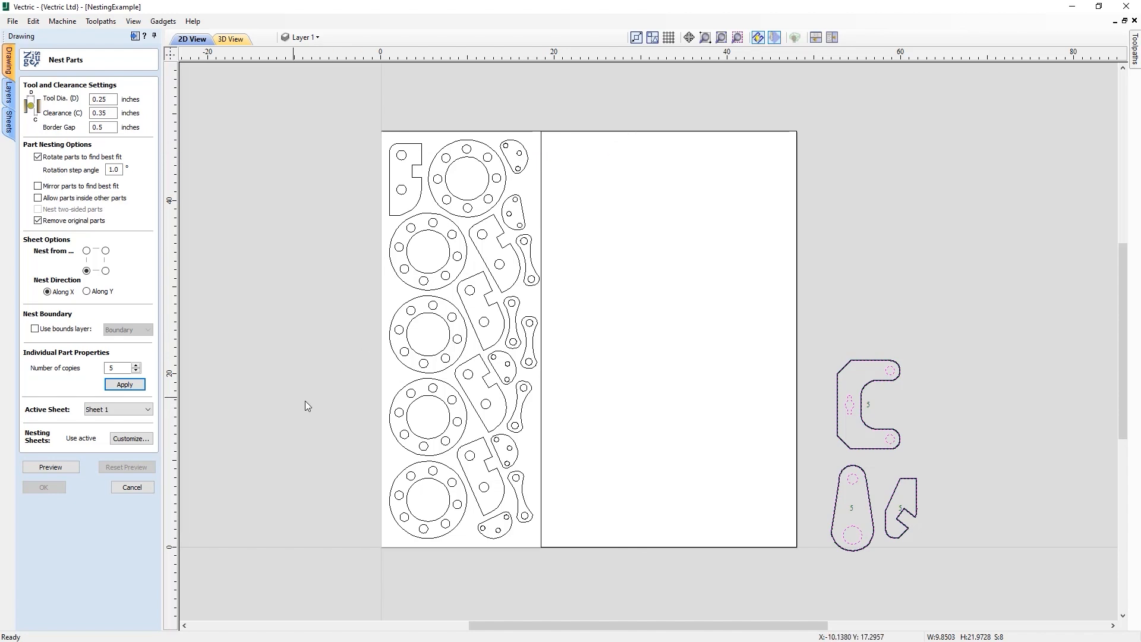
Step: Restrict the nesting to the Boundary layer, preview the layout, and leave Nest Parts without applying it
{"action": "left_click", "coordinate": [35, 331]}
{"action": "left_click", "coordinate": [128, 331]}
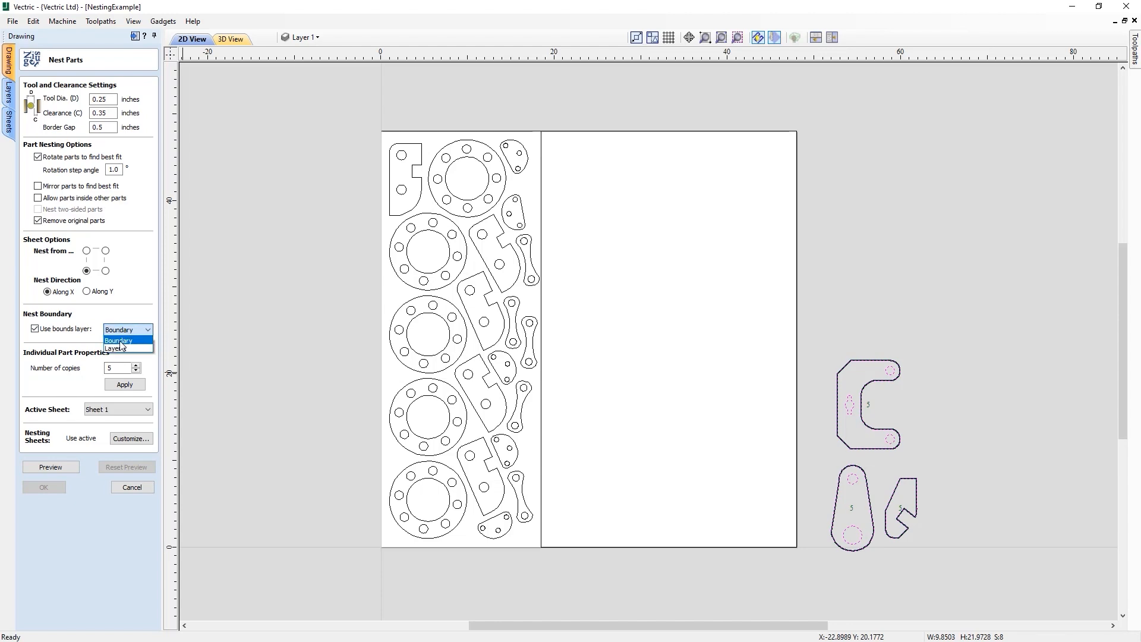
{"action": "left_click", "coordinate": [126, 341]}
{"action": "left_click", "coordinate": [63, 468]}
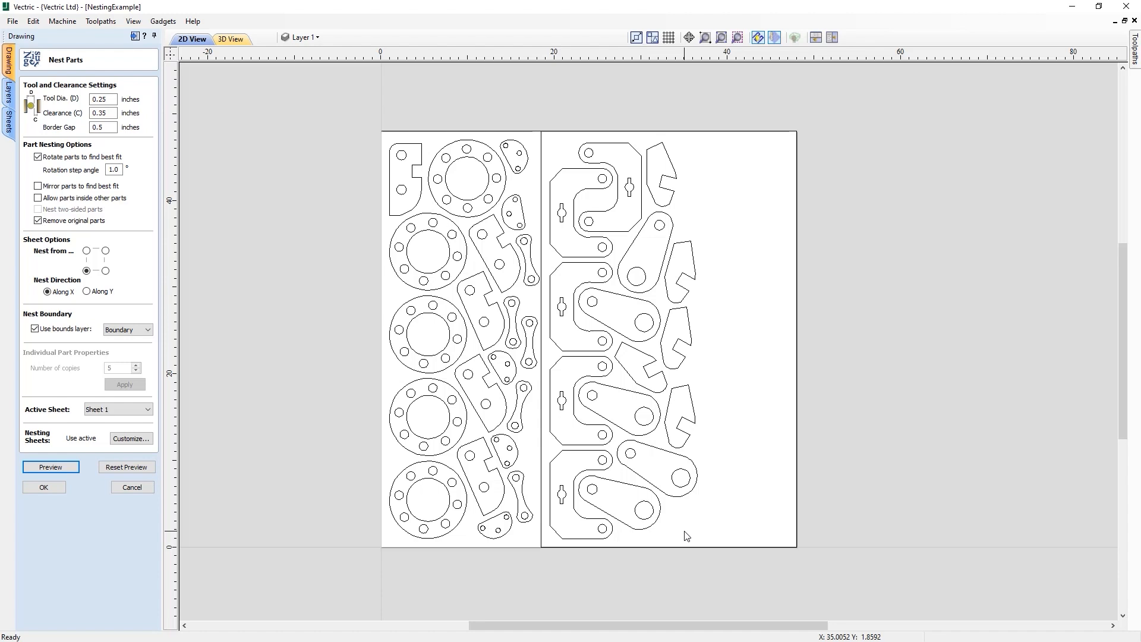
{"action": "left_click", "coordinate": [134, 492]}
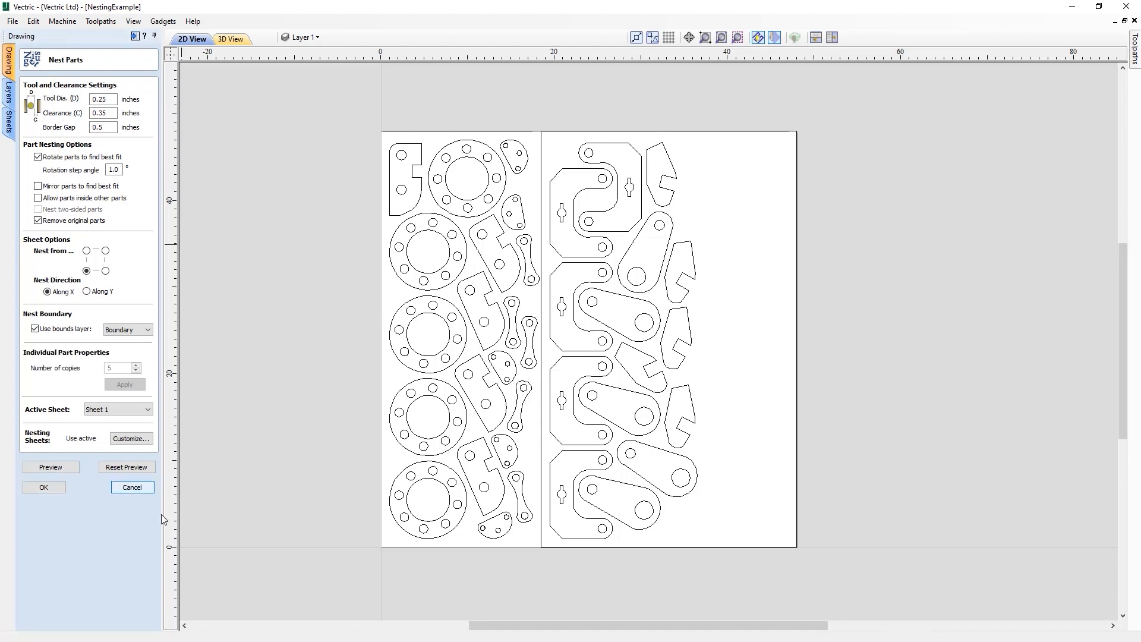
Step: Close NestingExample and open Widget-Vector.crv from the nesting-guide folder
{"action": "left_click", "coordinate": [12, 21]}
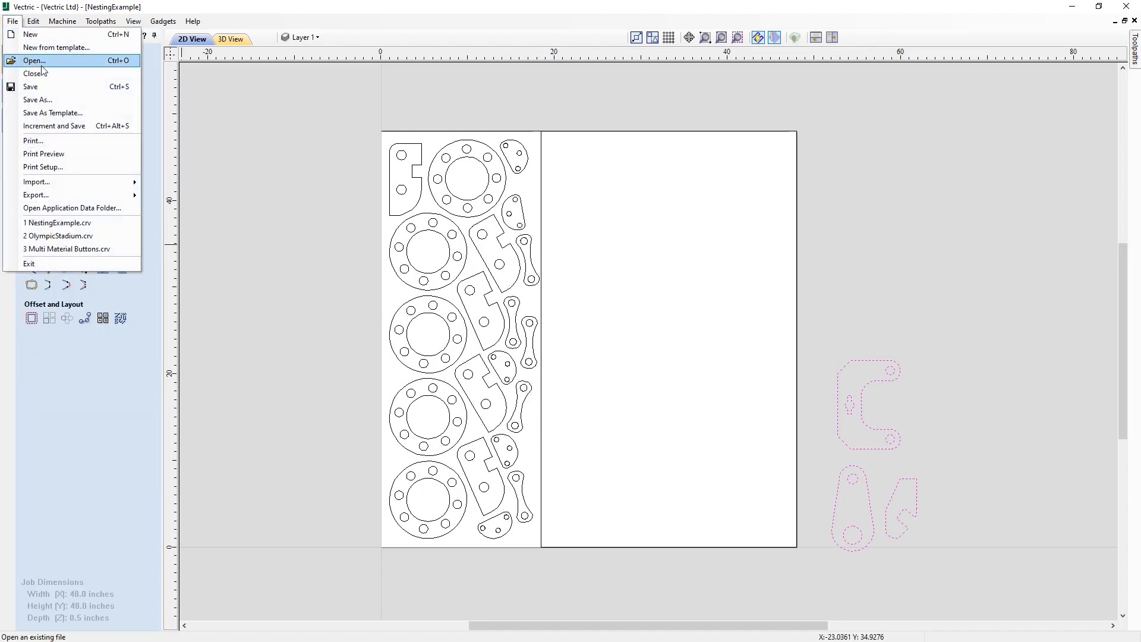
{"action": "left_click", "coordinate": [59, 73]}
{"action": "left_click", "coordinate": [588, 361]}
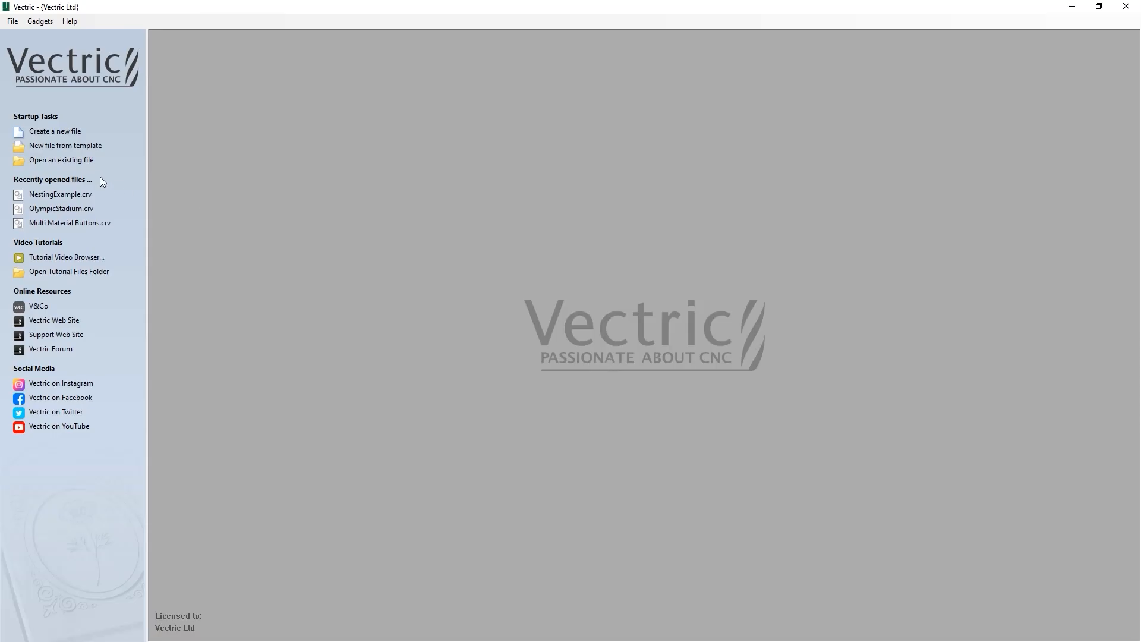
{"action": "left_click", "coordinate": [72, 160]}
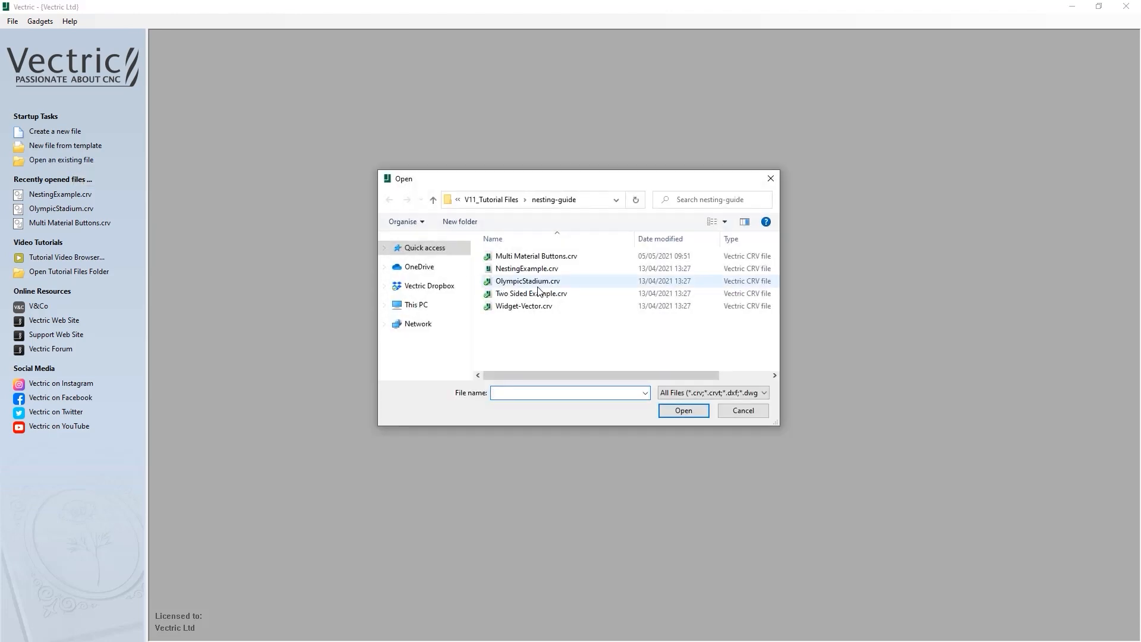
{"action": "left_click", "coordinate": [529, 306]}
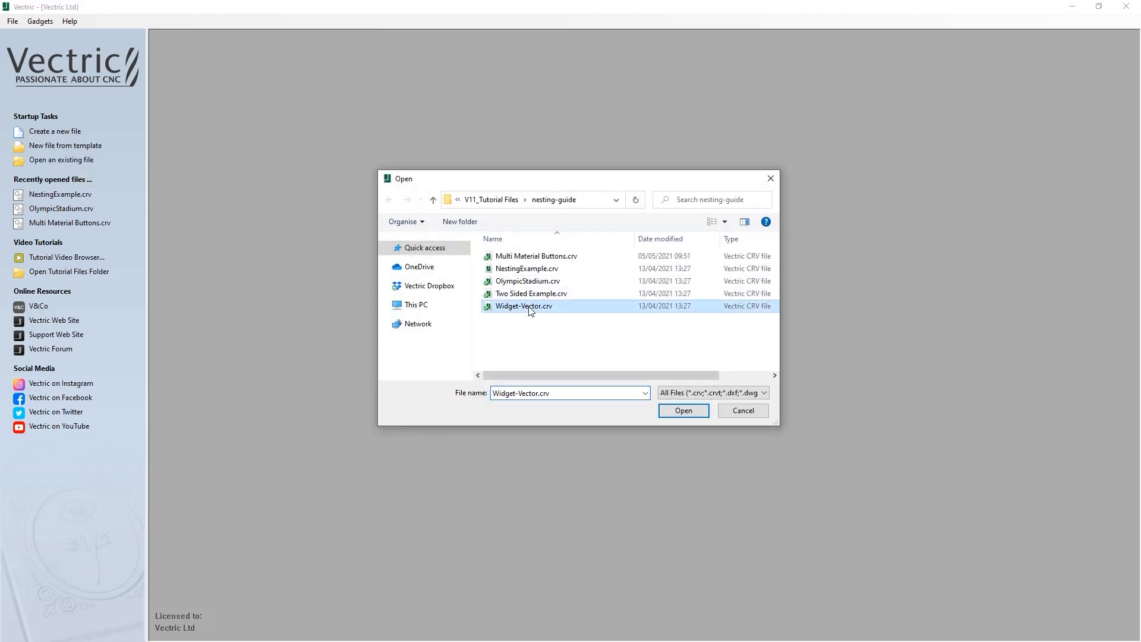
{"action": "left_click", "coordinate": [683, 412]}
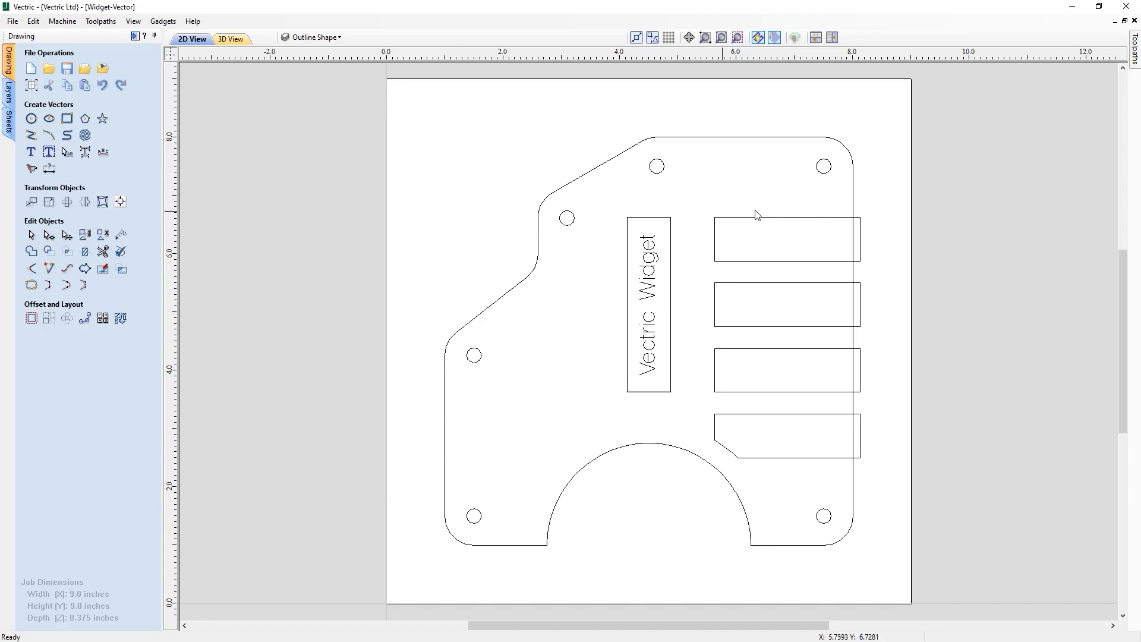
Step: Examine which vectors belong to the Outline Shape, Recessed Rectangles, Text and Drill Holes layers
{"action": "left_click", "coordinate": [337, 38]}
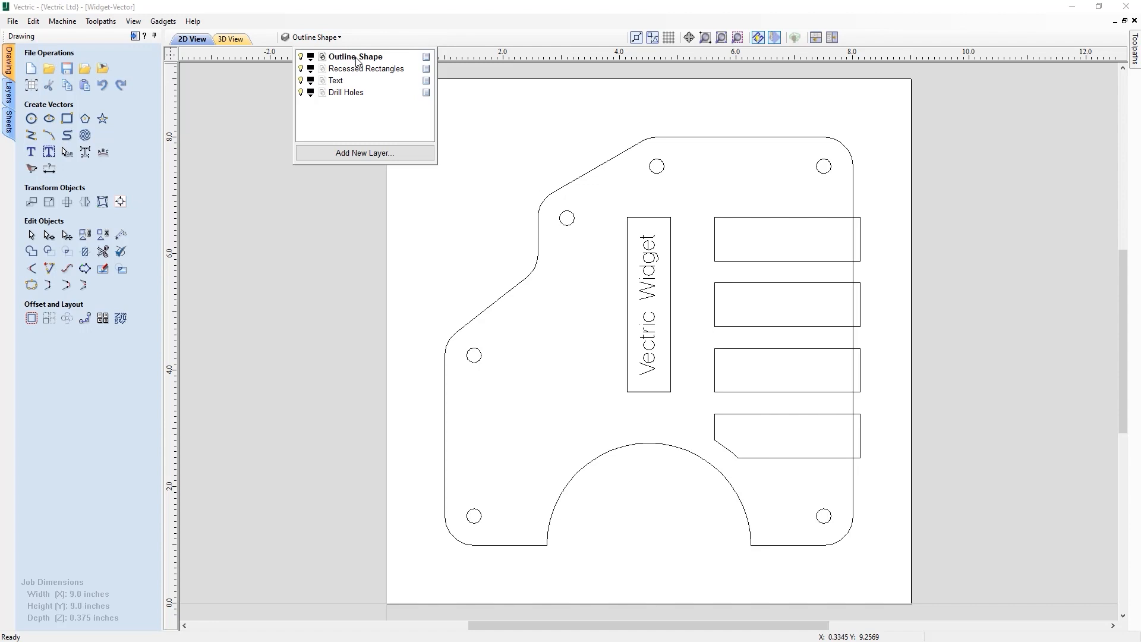
{"action": "left_click", "coordinate": [323, 70]}
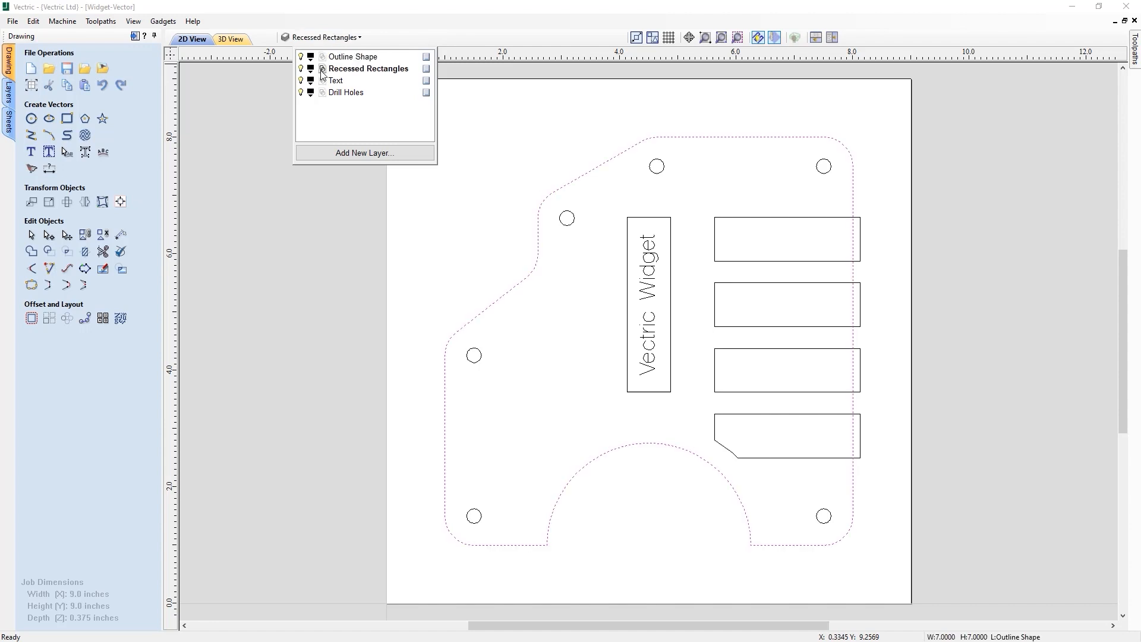
{"action": "left_click", "coordinate": [323, 81]}
{"action": "left_click", "coordinate": [327, 94]}
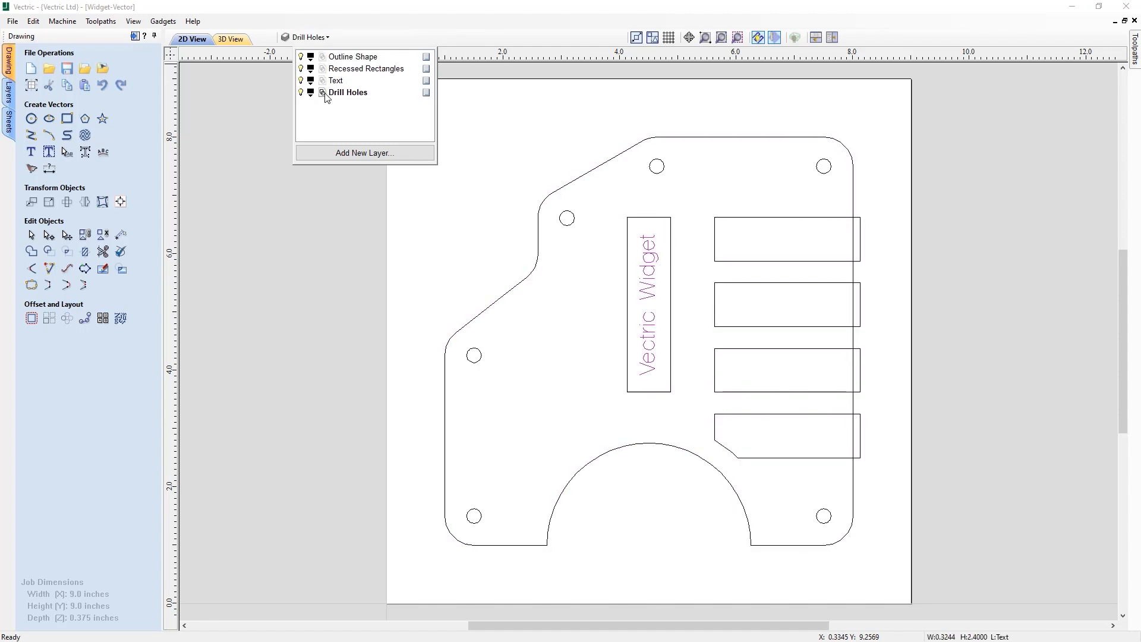
{"action": "left_click", "coordinate": [355, 248]}
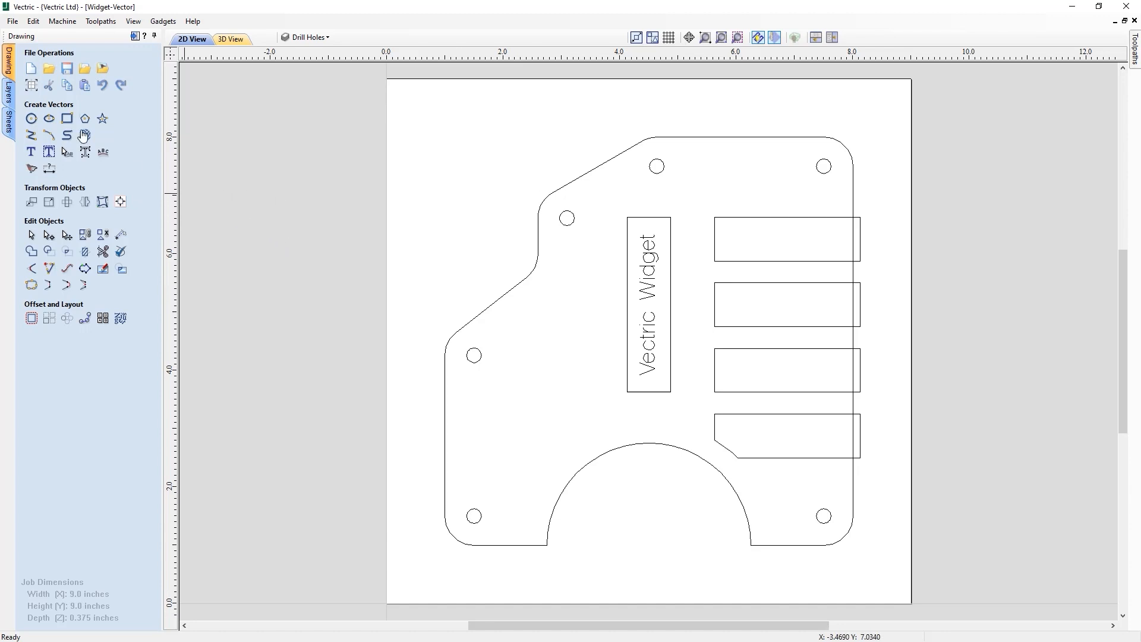
Step: Review the Drill Holes toolpath's settings and its layer-based vector selection filters, leaving them as they are
{"action": "left_click", "coordinate": [135, 36]}
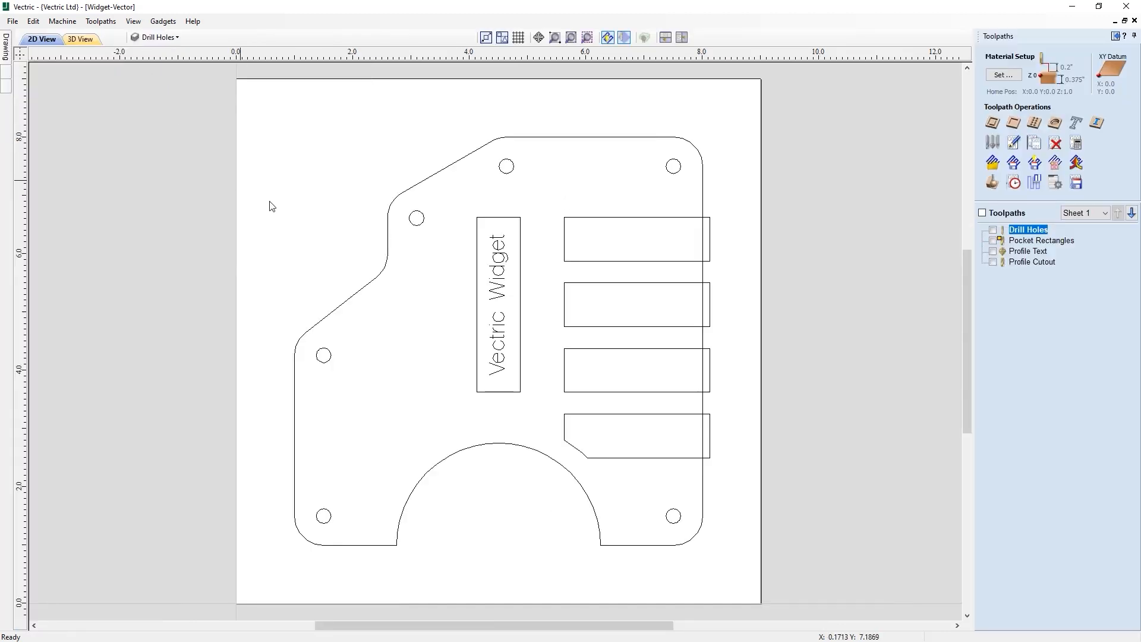
{"action": "double_click", "coordinate": [1028, 230]}
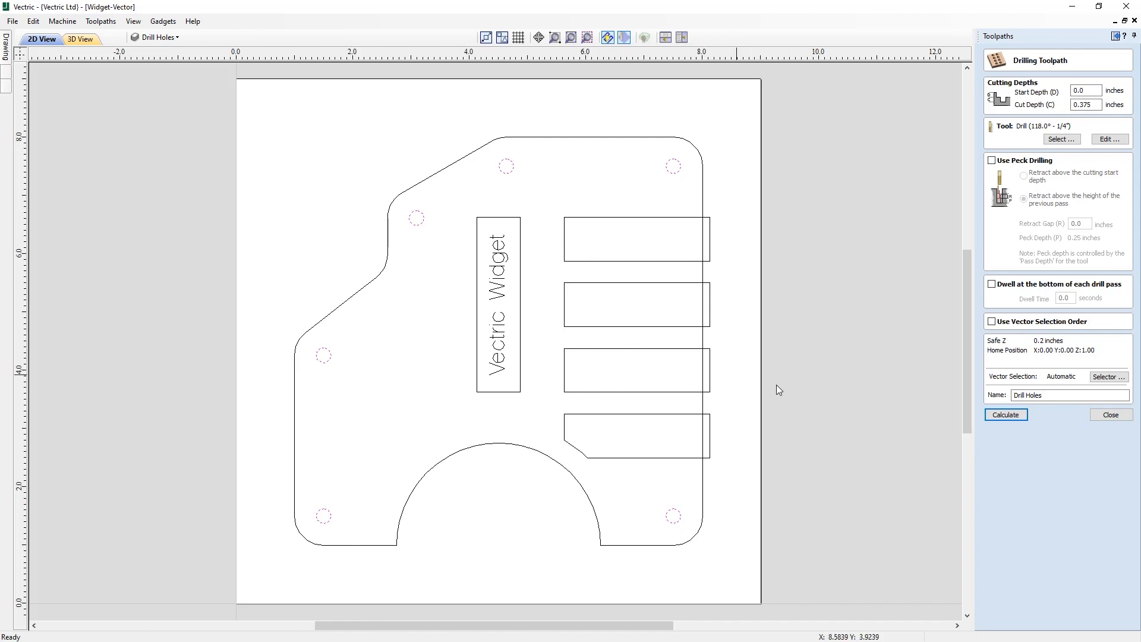
{"action": "left_click", "coordinate": [1109, 377]}
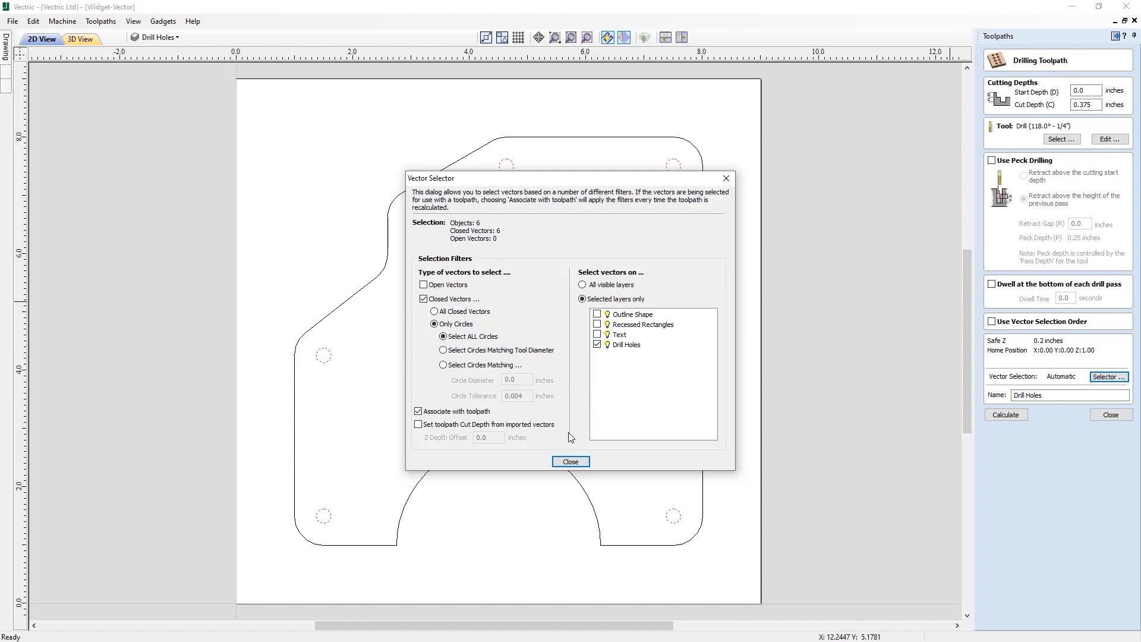
{"action": "left_click", "coordinate": [571, 462]}
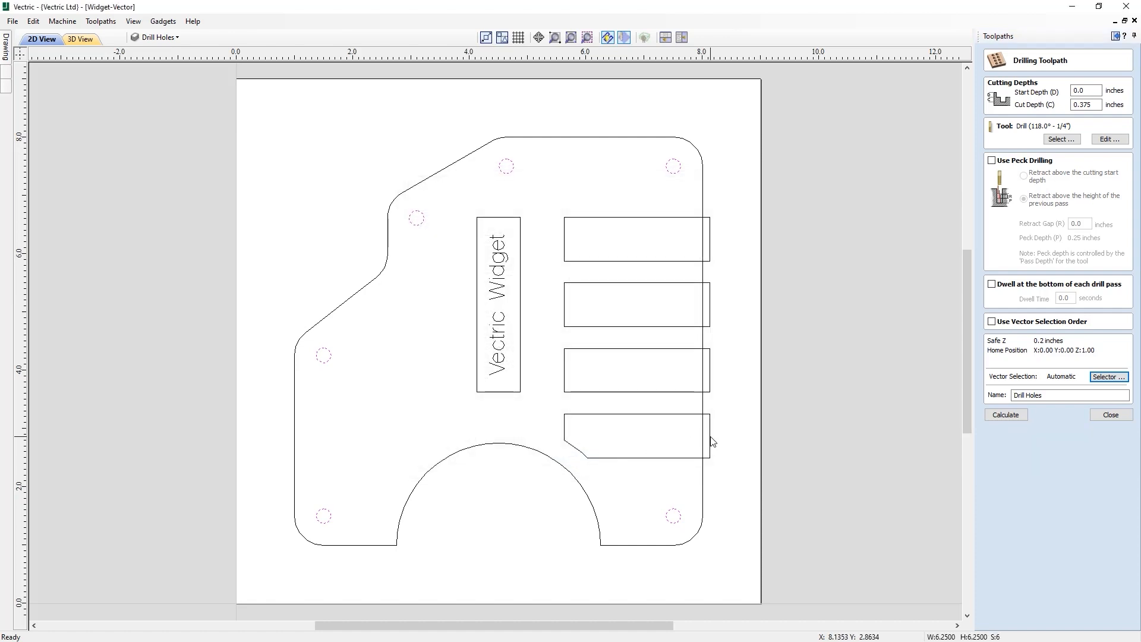
{"action": "left_click", "coordinate": [1111, 415]}
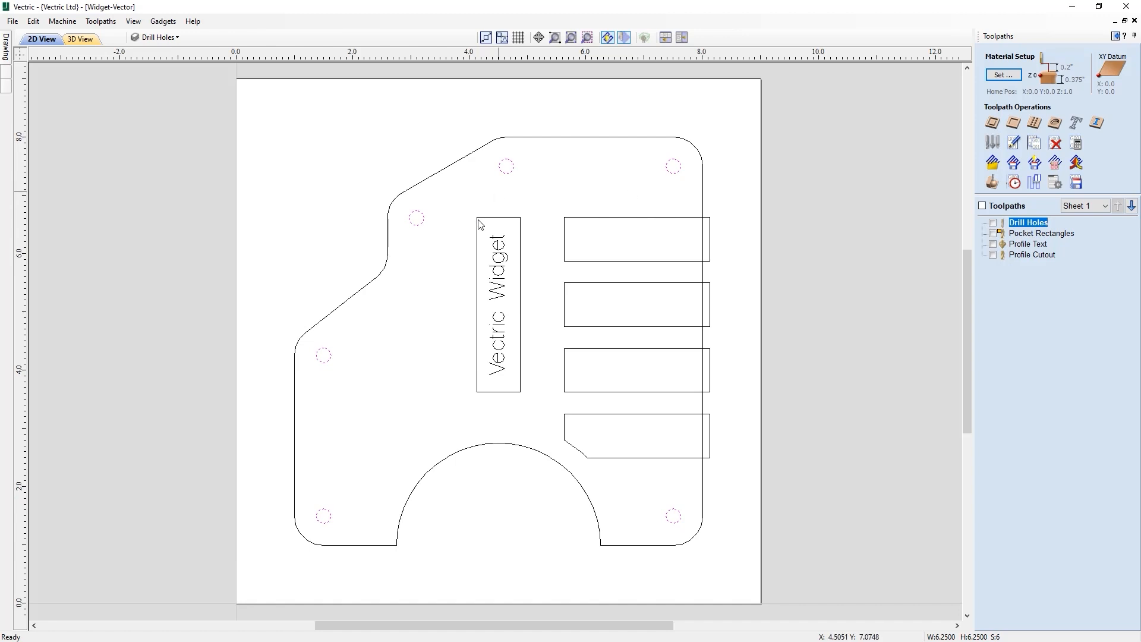
Step: Preview all of the widget's toolpaths in 3D with the surrounding waste material removed, and inspect the part
{"action": "left_click", "coordinate": [993, 182]}
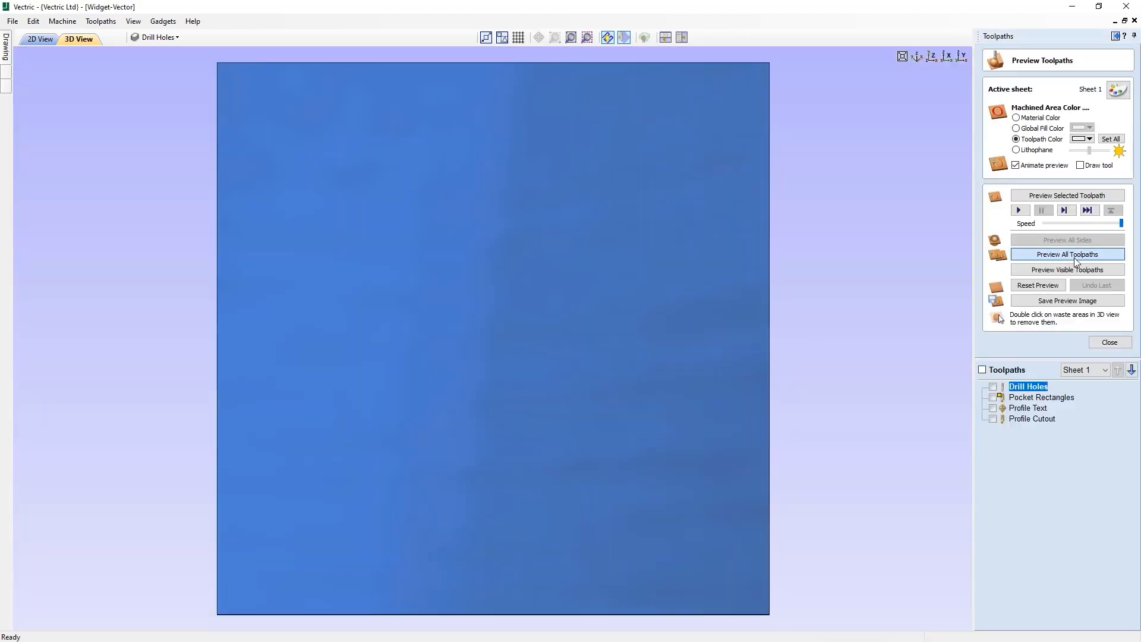
{"action": "left_click", "coordinate": [1076, 258]}
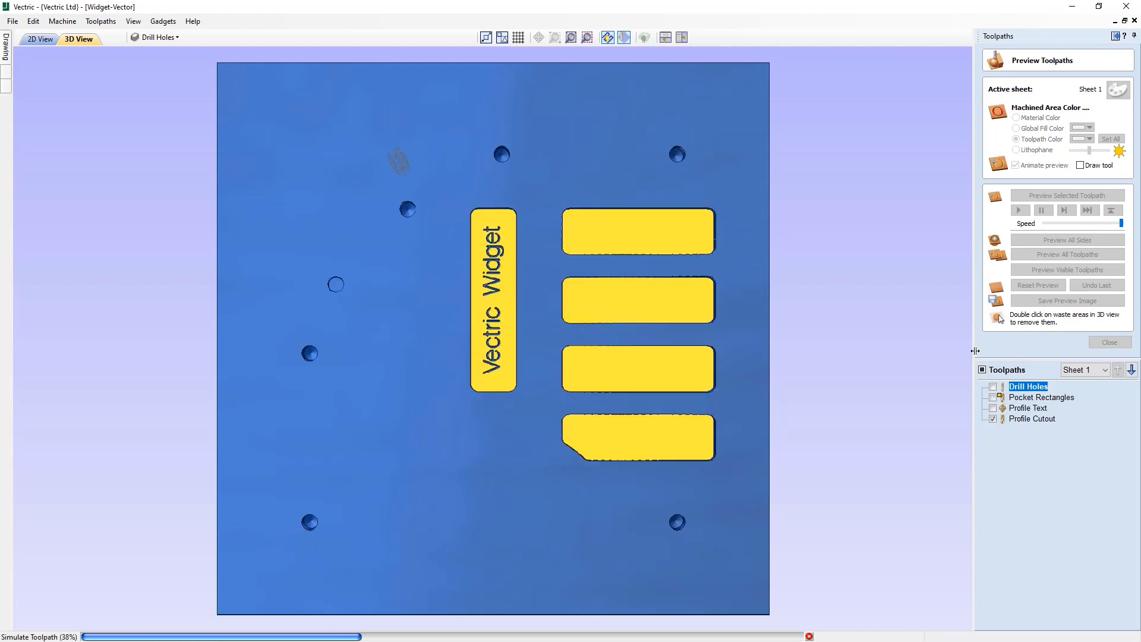
{"action": "double_click", "coordinate": [735, 223]}
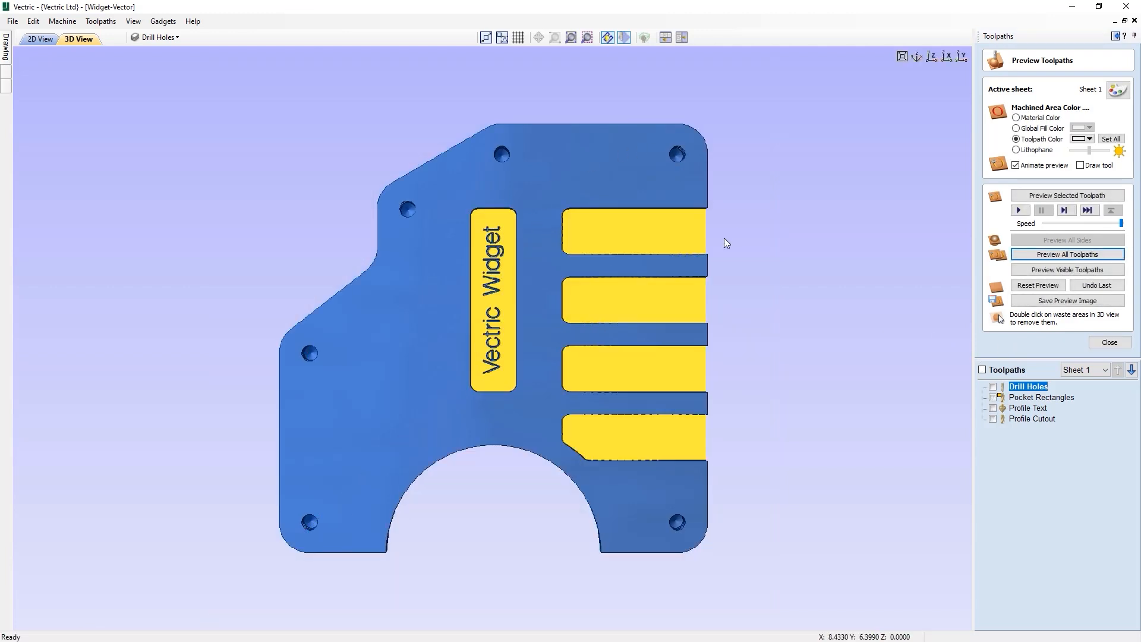
{"action": "left_click_drag", "start_coordinate": [555, 369], "coordinate": [630, 383]}
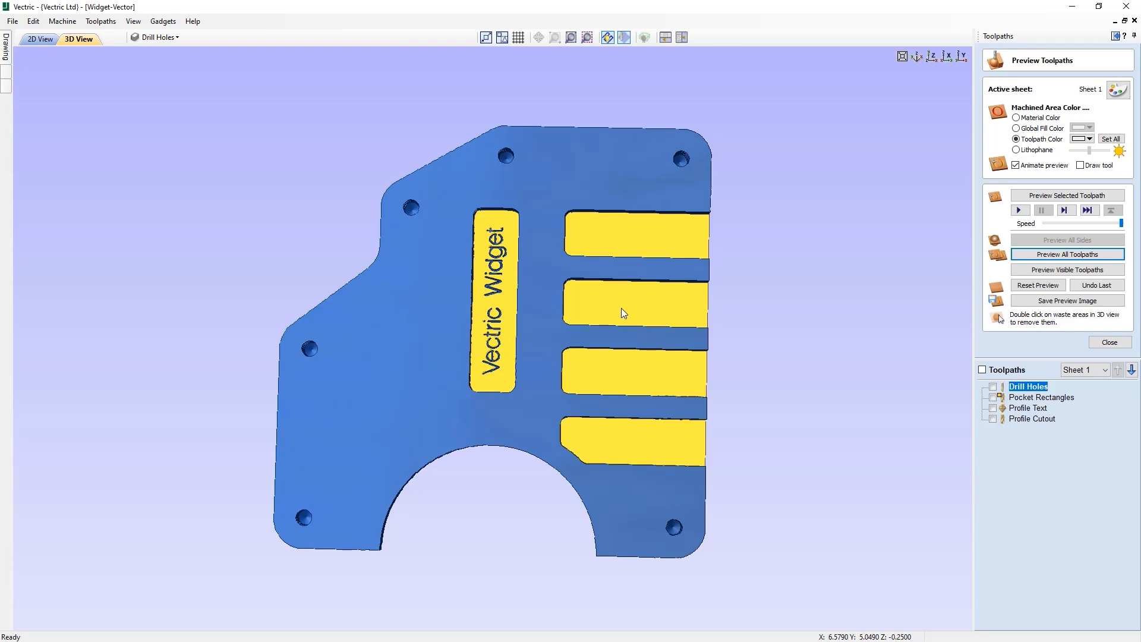
{"action": "left_click", "coordinate": [1110, 342]}
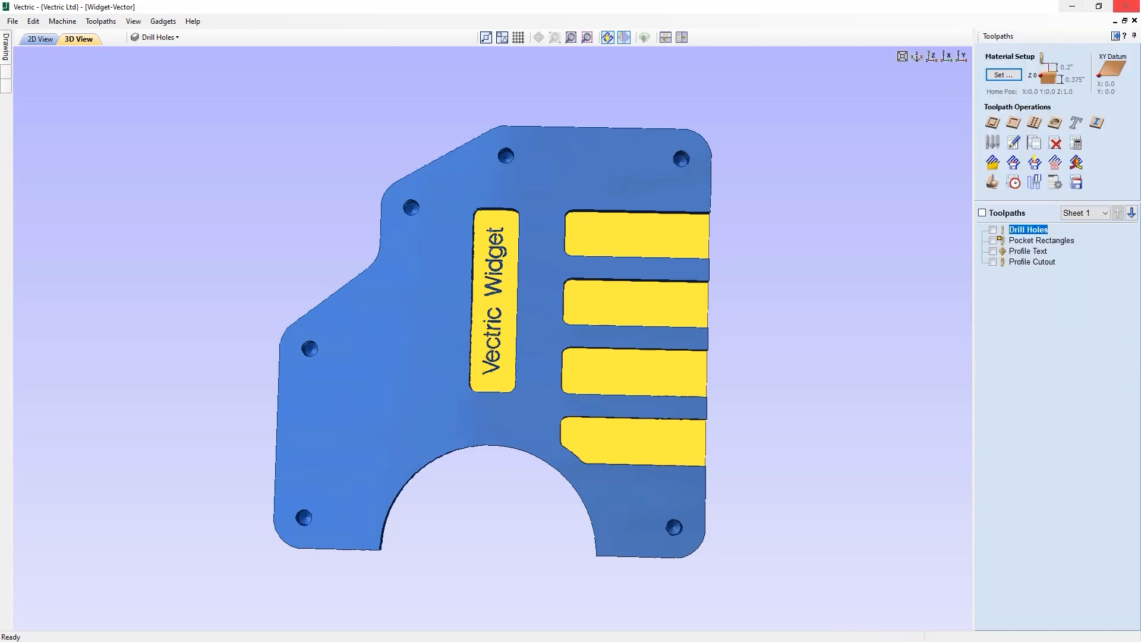
Step: Set the job size to 36 inches wide by 36 inches high in the 2D view
{"action": "left_click", "coordinate": [1116, 36]}
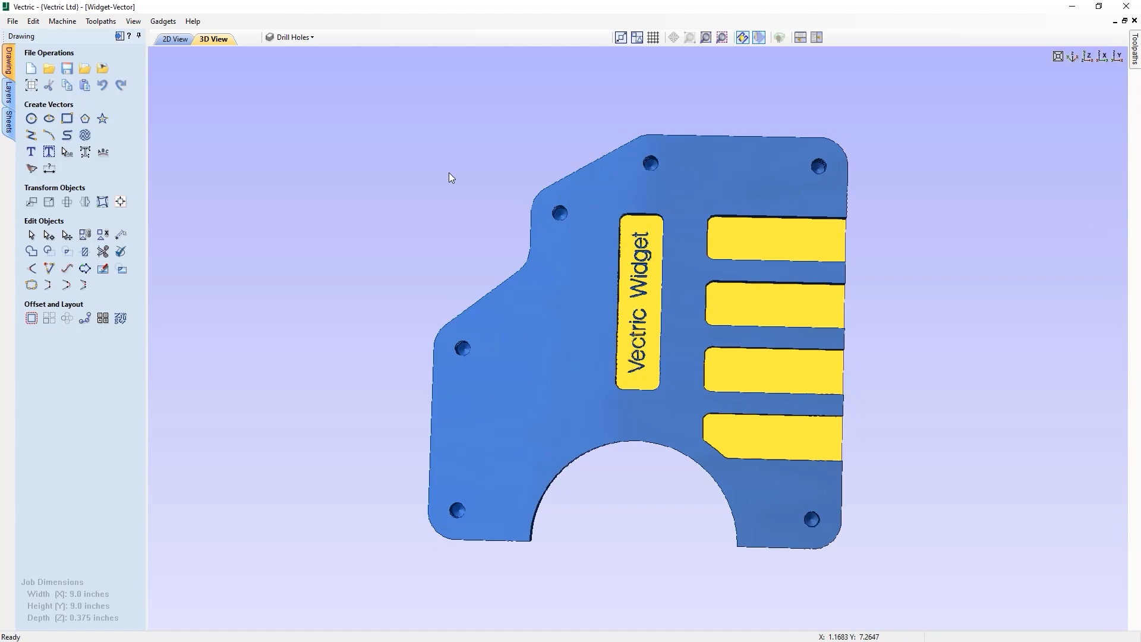
{"action": "left_click", "coordinate": [179, 39]}
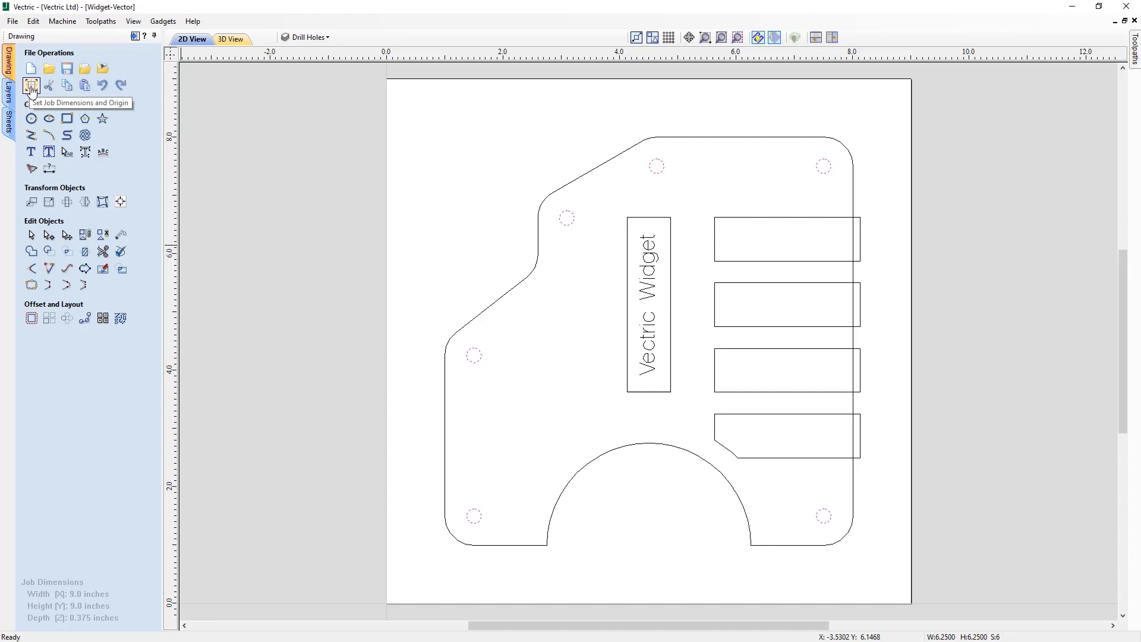
{"action": "left_click", "coordinate": [33, 87]}
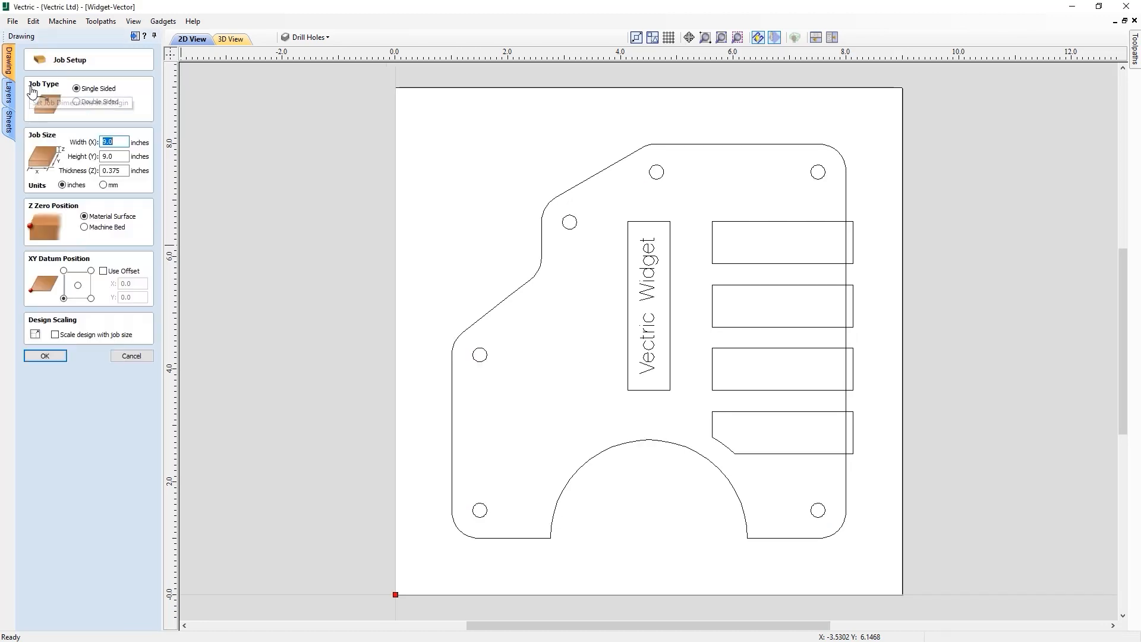
{"action": "left_click", "coordinate": [121, 143]}
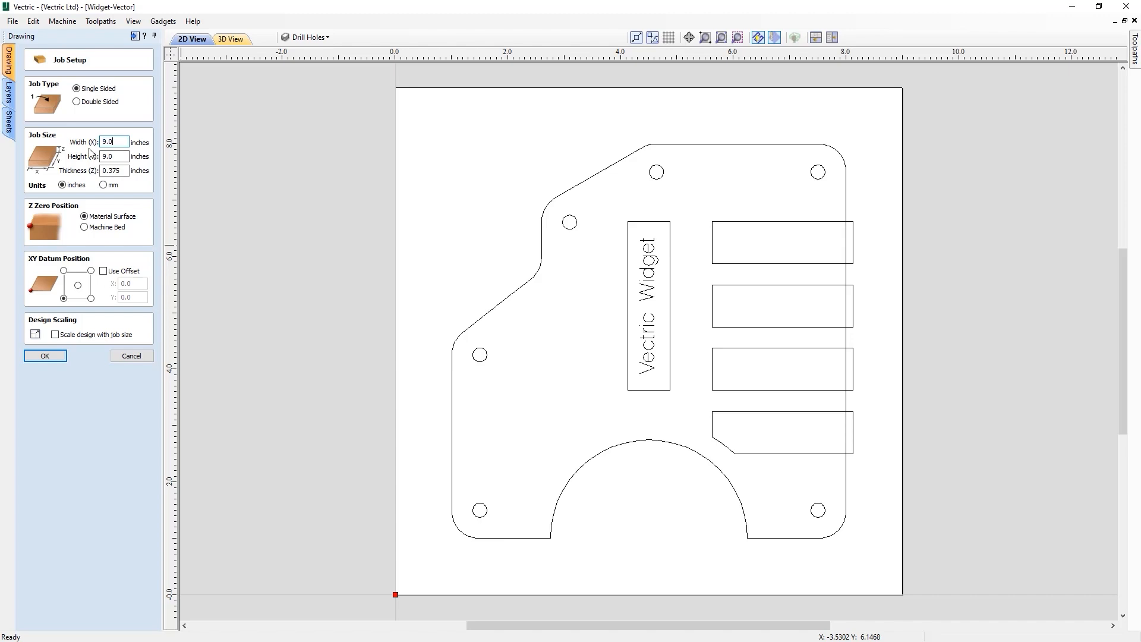
{"action": "left_click_drag", "start_coordinate": [116, 142], "coordinate": [92, 140]}
{"action": "type", "text": "36"}
{"action": "key", "text": "Tab"}
{"action": "type", "text": "36"}
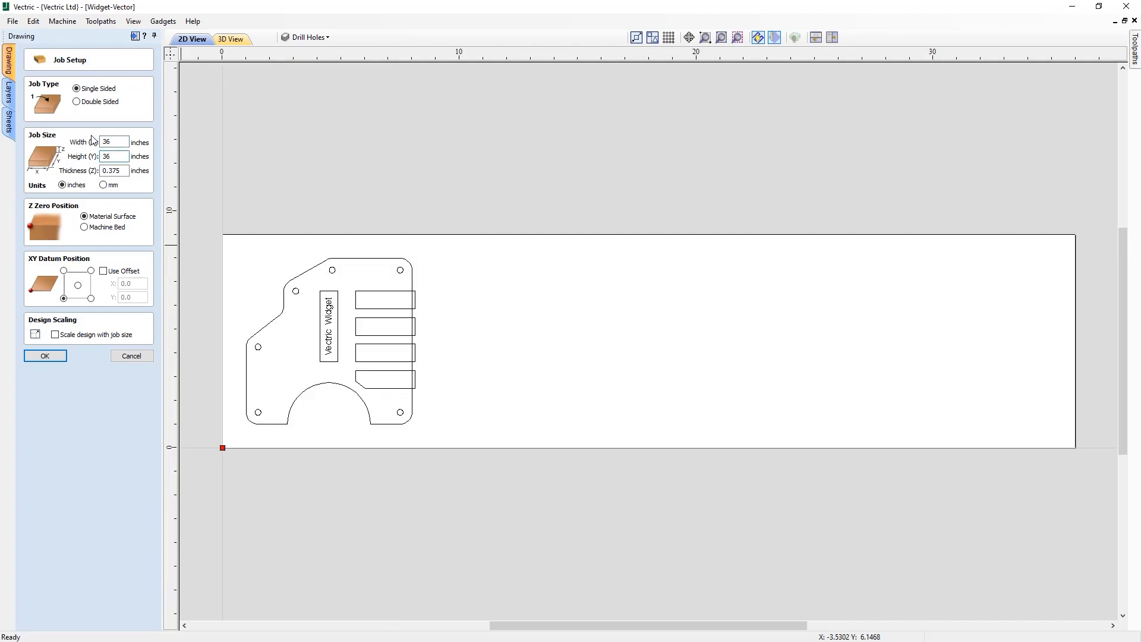
{"action": "key", "text": "Tab"}
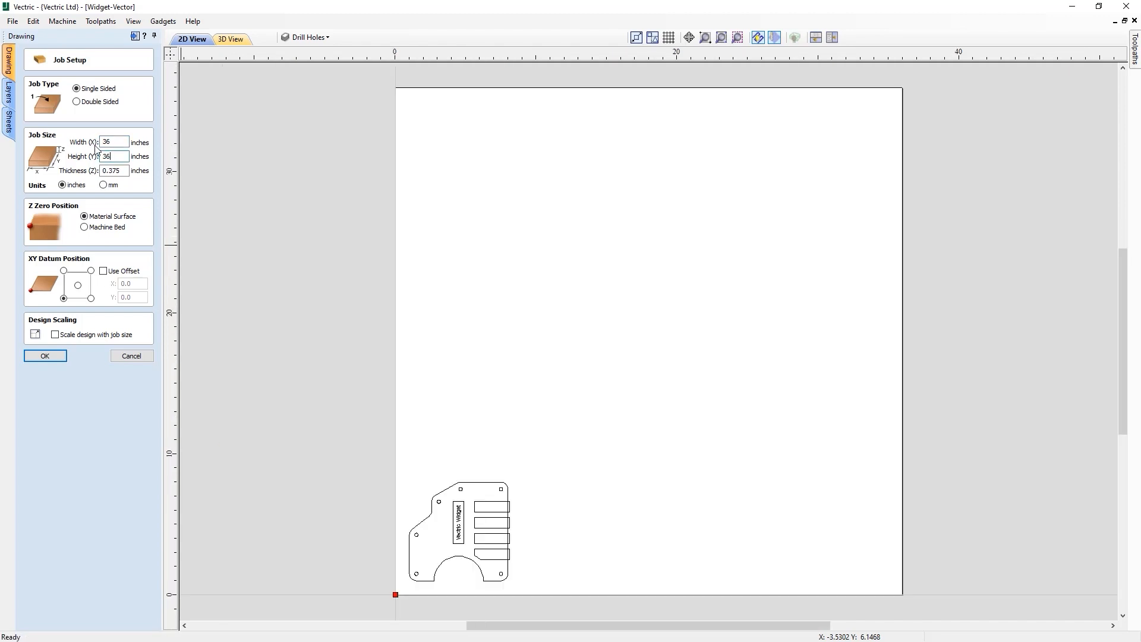
{"action": "left_click", "coordinate": [45, 356]}
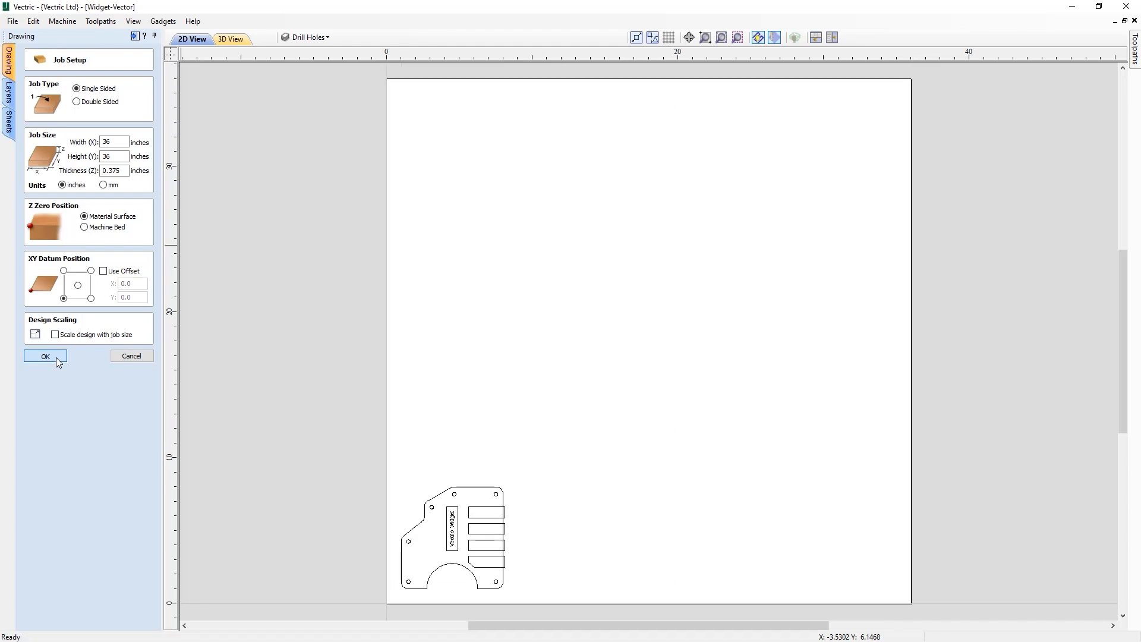
Step: Start Nest Parts for all widget vectors with 0.30 inch clearance, 0.25 inch border gap, a 90° rotation step and no bounds layer
{"action": "left_click_drag", "start_coordinate": [309, 408], "coordinate": [552, 573]}
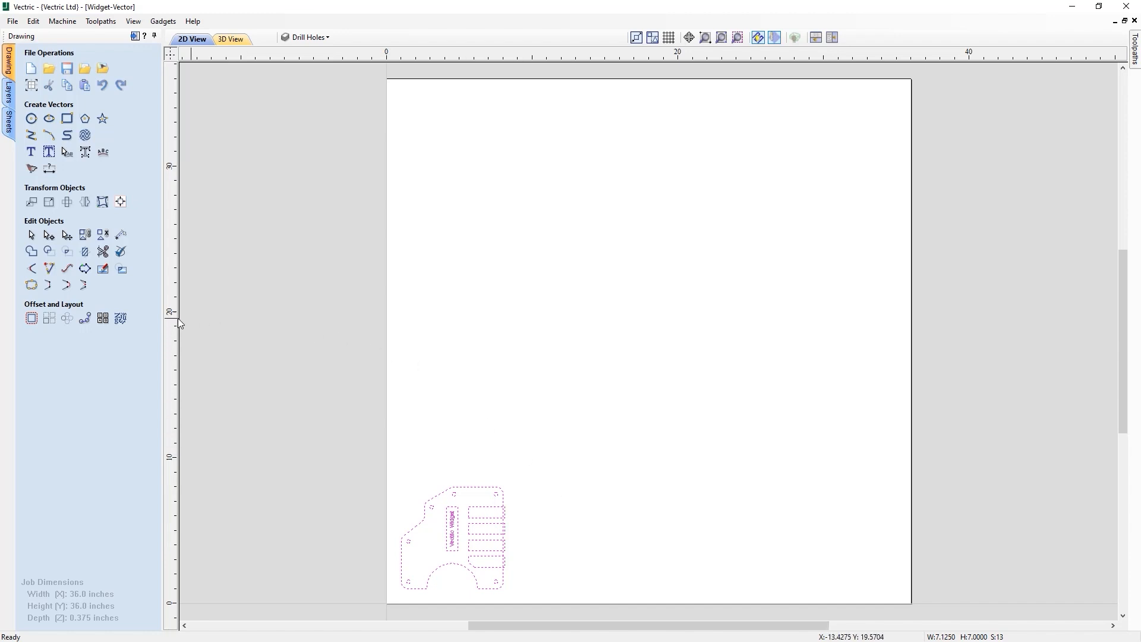
{"action": "left_click", "coordinate": [121, 318]}
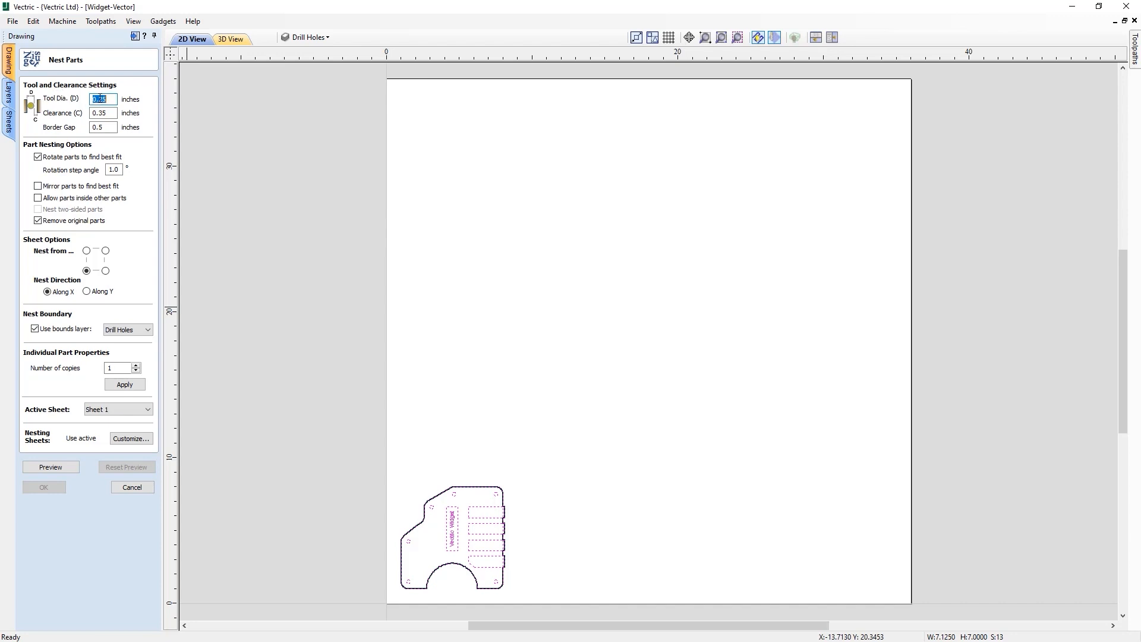
{"action": "left_click_drag", "start_coordinate": [102, 113], "coordinate": [110, 114]}
{"action": "left_click_drag", "start_coordinate": [99, 127], "coordinate": [113, 127]}
{"action": "left_click_drag", "start_coordinate": [121, 170], "coordinate": [105, 170]}
{"action": "type", "text": "90"}
{"action": "left_click", "coordinate": [36, 330]}
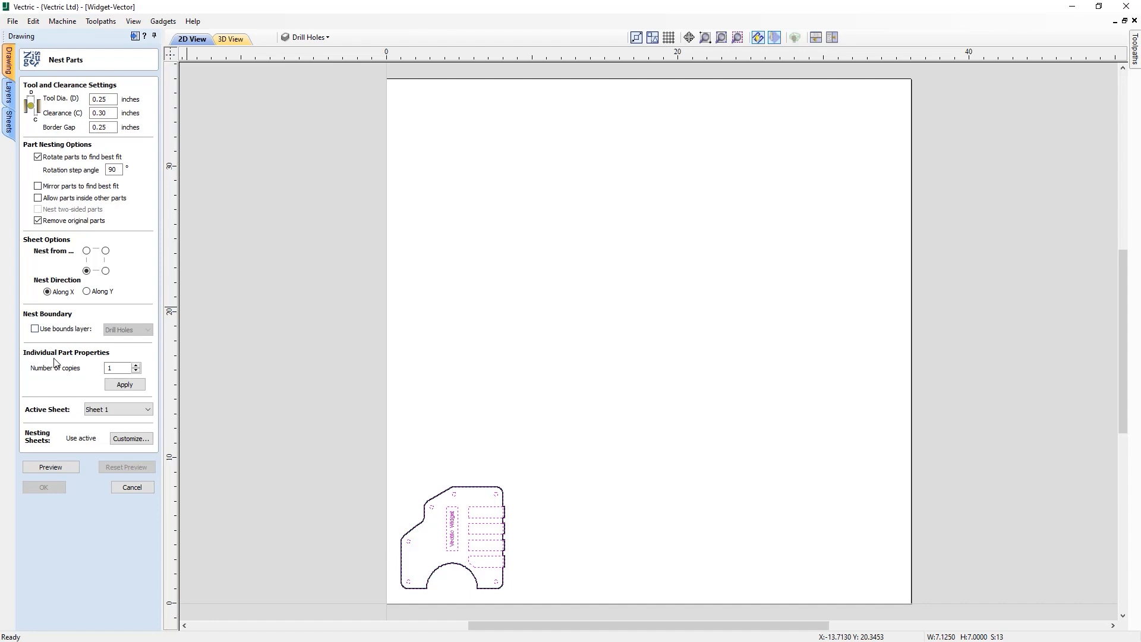
Step: Set 18 copies of the widget, preview the nesting and inspect the layout across the sheets
{"action": "left_click", "coordinate": [125, 368]}
{"action": "left_click", "coordinate": [125, 384]}
{"action": "left_click", "coordinate": [52, 467]}
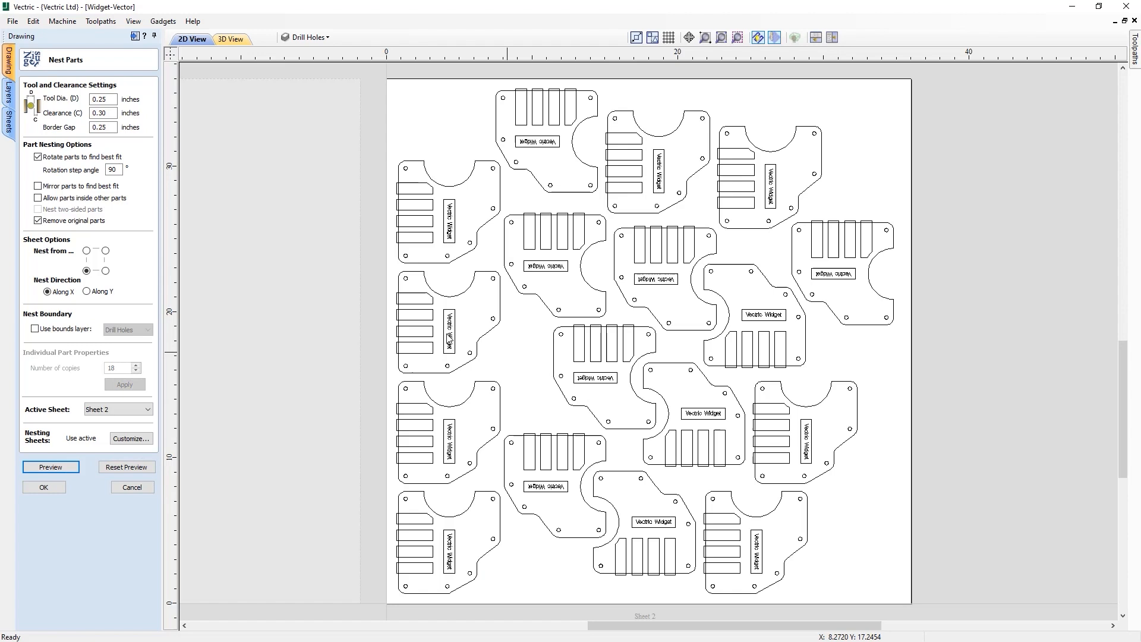
{"action": "scroll", "coordinate": [527, 324], "scroll_direction": "down", "scroll_amount": 3}
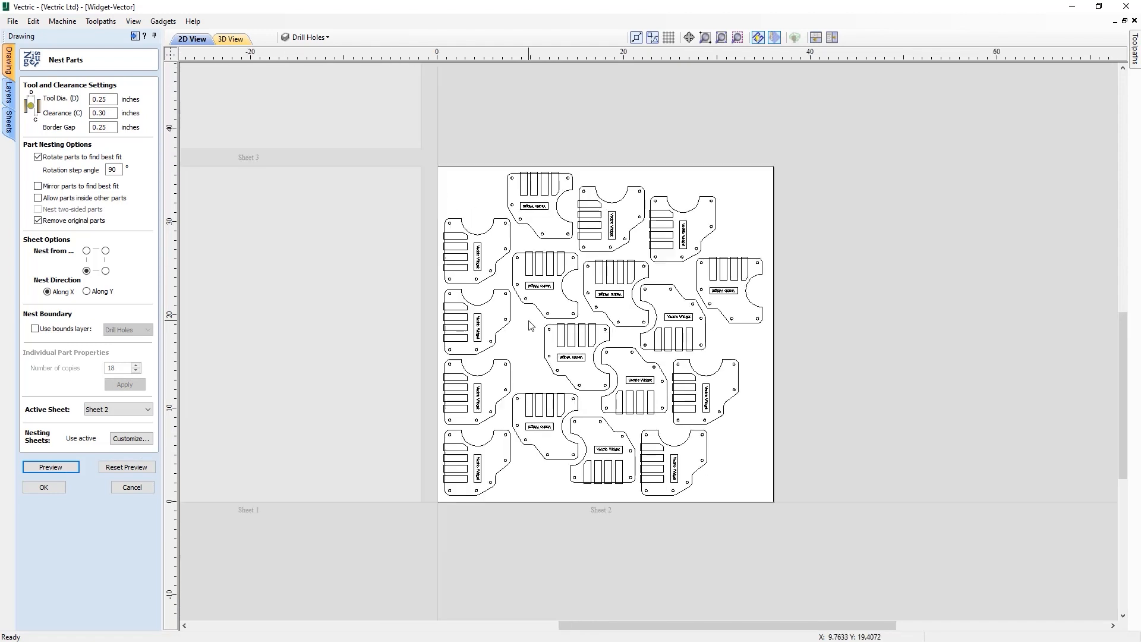
{"action": "scroll", "coordinate": [531, 326], "scroll_direction": "down", "scroll_amount": 1}
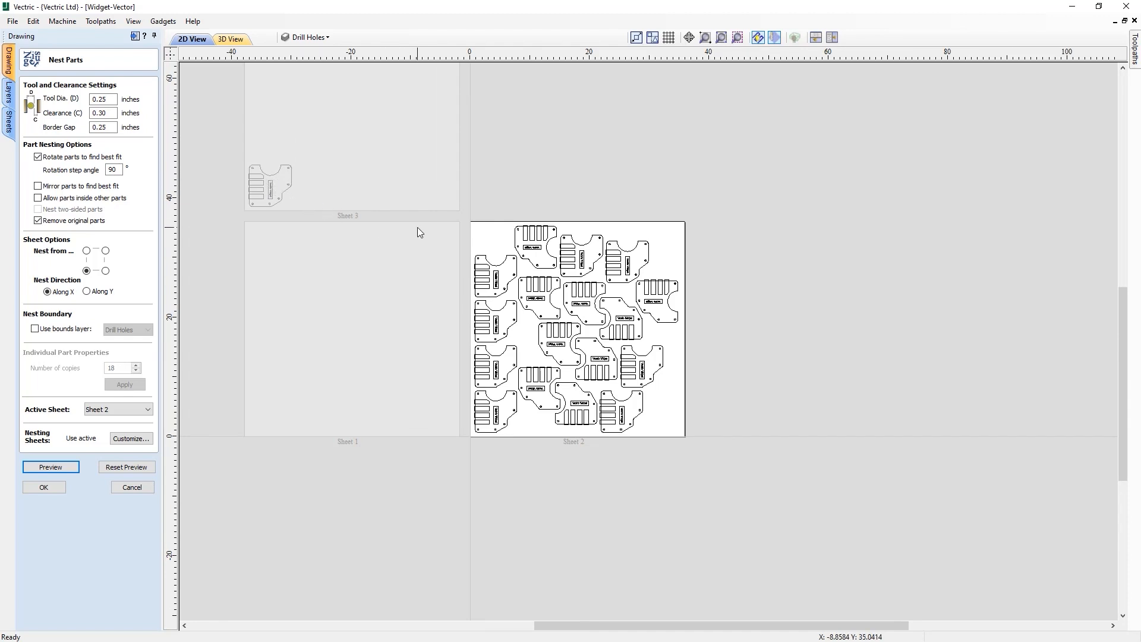
{"action": "scroll", "coordinate": [595, 381], "scroll_direction": "up", "scroll_amount": 2}
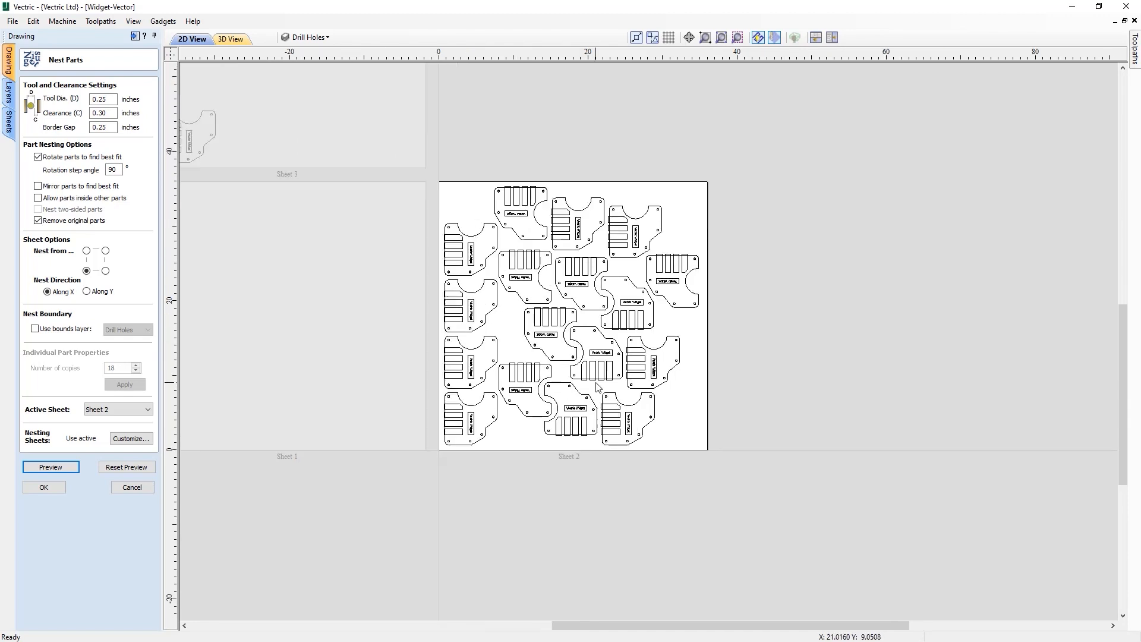
{"action": "scroll", "coordinate": [598, 387], "scroll_direction": "up", "scroll_amount": 1}
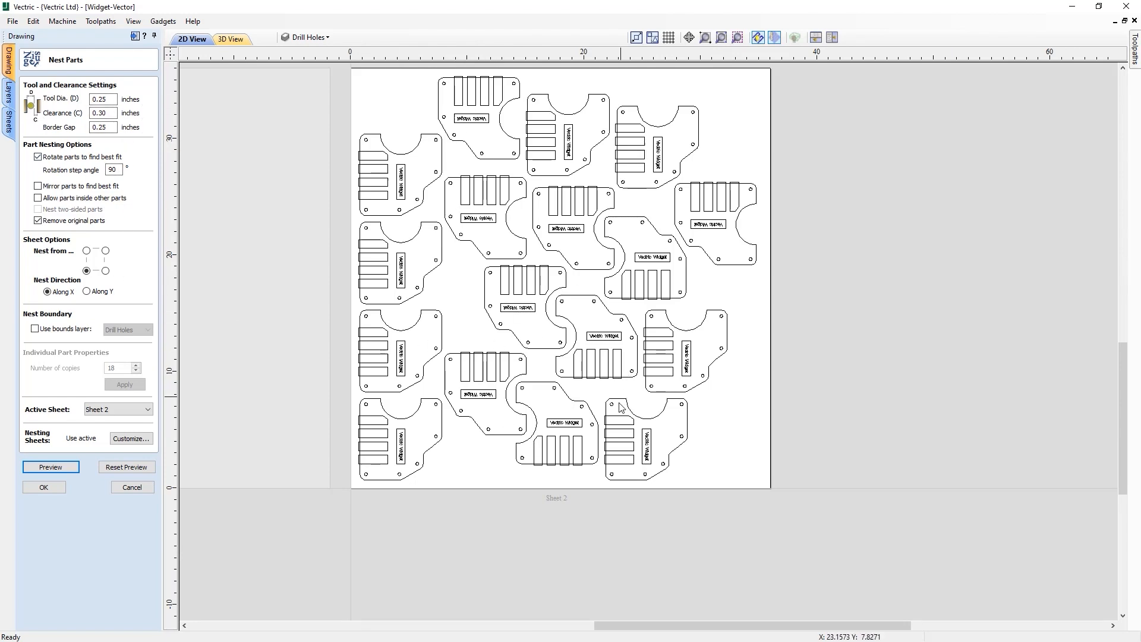
Step: Redo the nest of 18 widget copies with a 30° rotation step angle and accept the layout
{"action": "double_click", "coordinate": [111, 170]}
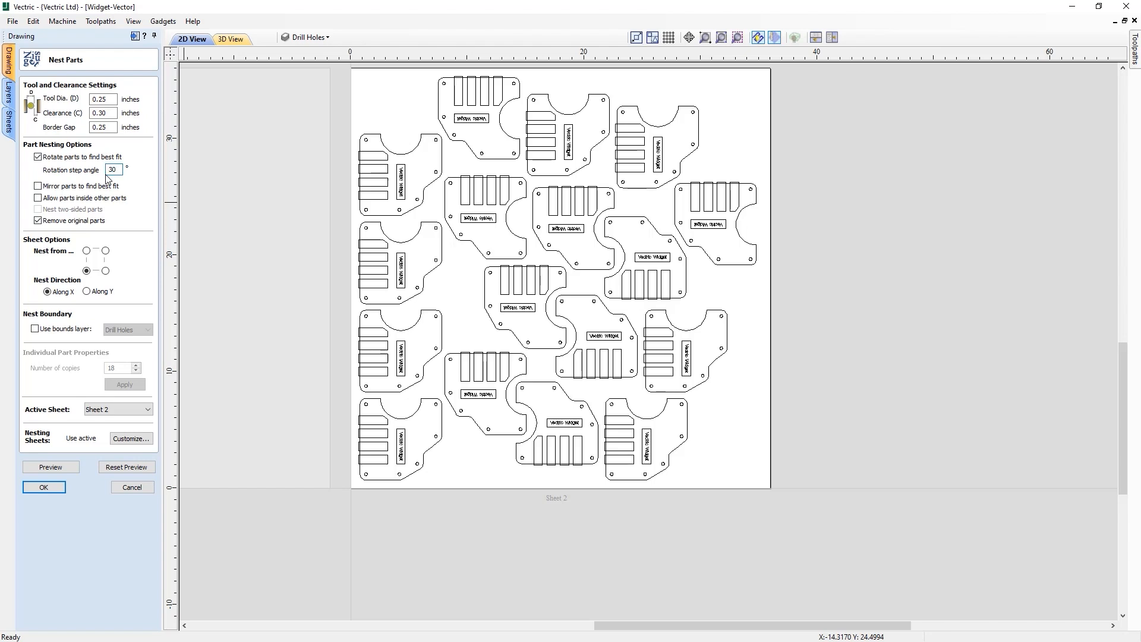
{"action": "left_click", "coordinate": [126, 467]}
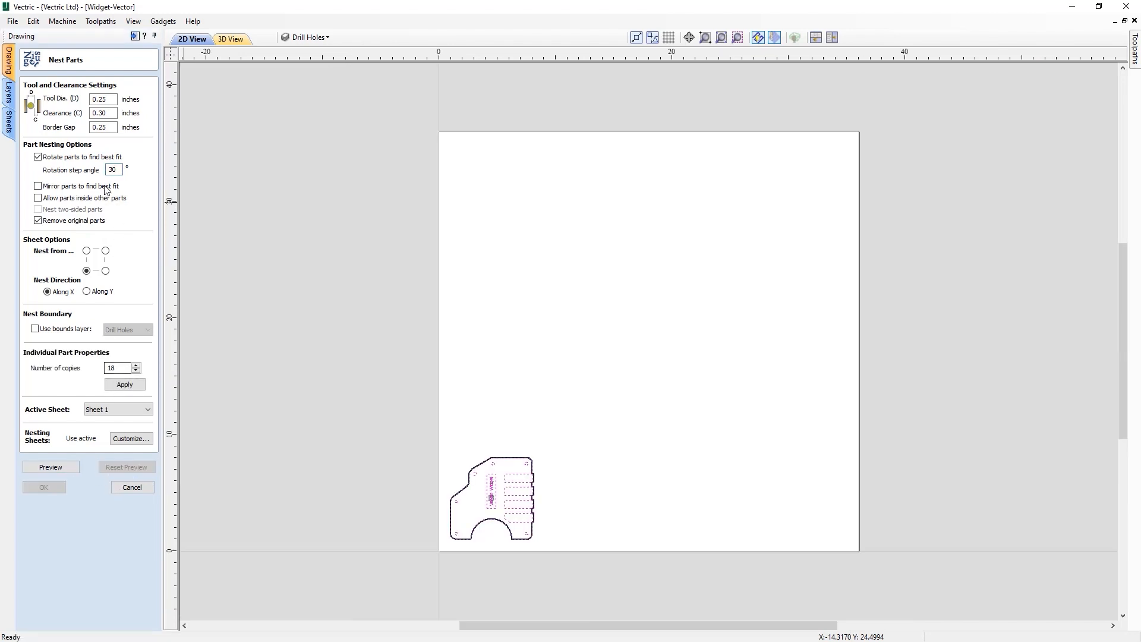
{"action": "left_click", "coordinate": [125, 386]}
{"action": "left_click", "coordinate": [72, 469]}
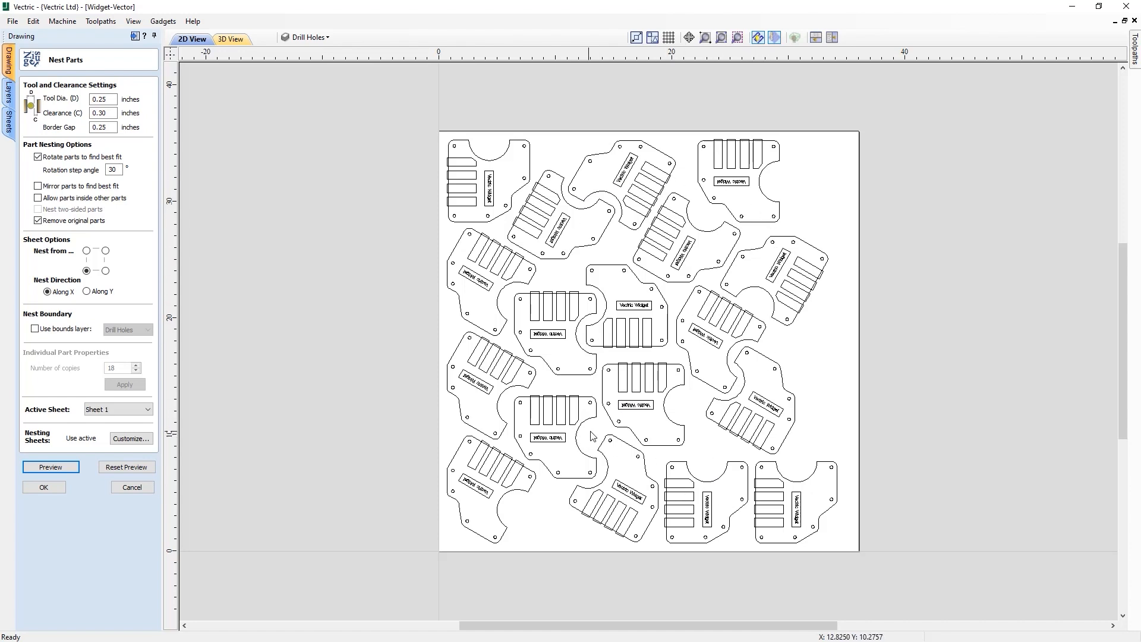
{"action": "left_click", "coordinate": [56, 485]}
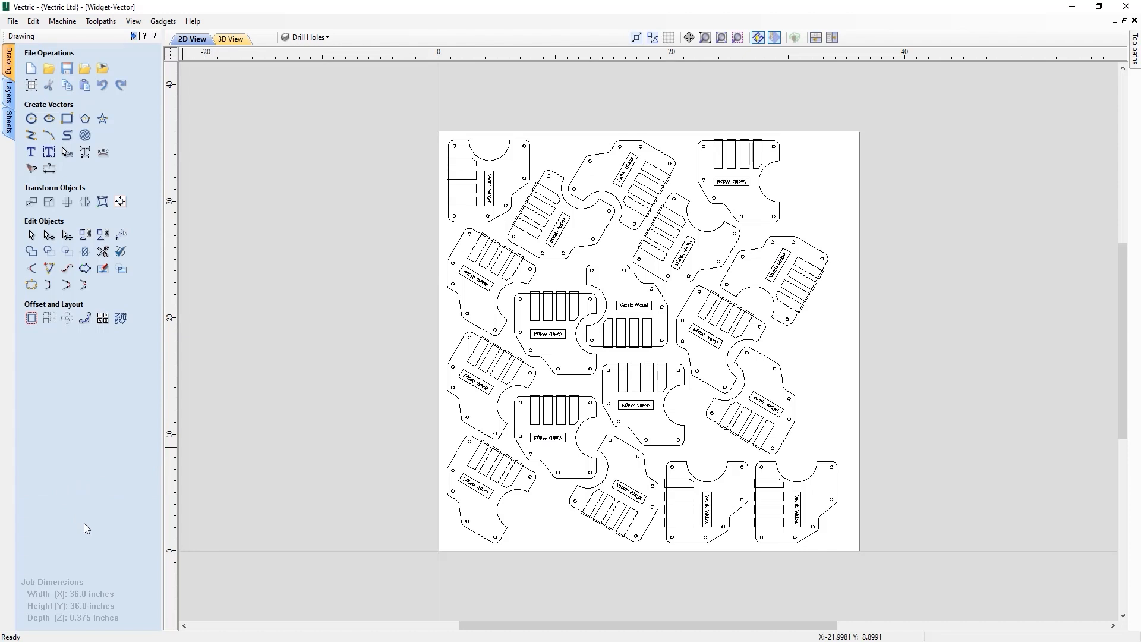
Step: Recalculate all toolpaths for the nested widgets on Sheet 1
{"action": "left_click", "coordinate": [135, 36]}
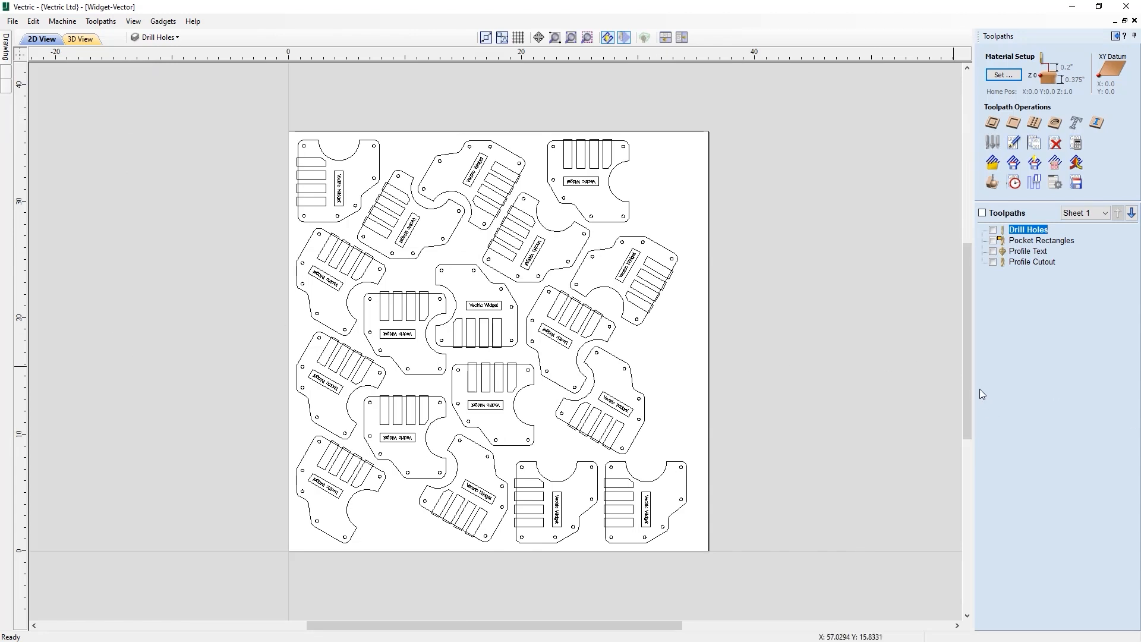
{"action": "left_click", "coordinate": [1077, 145]}
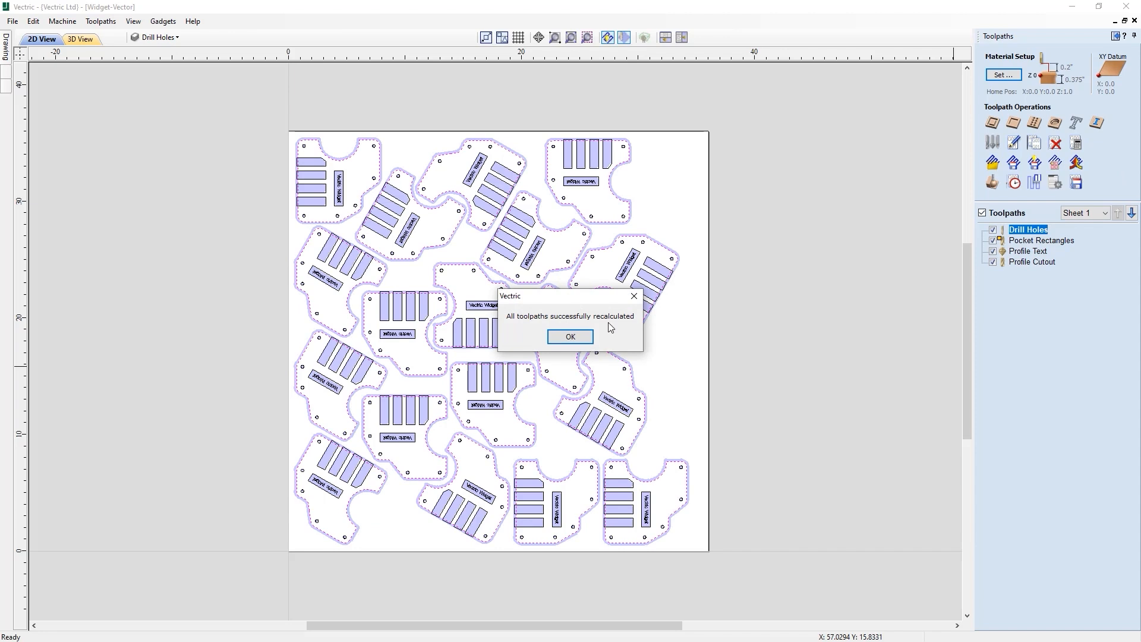
{"action": "left_click", "coordinate": [570, 338]}
{"action": "left_click", "coordinate": [571, 337]}
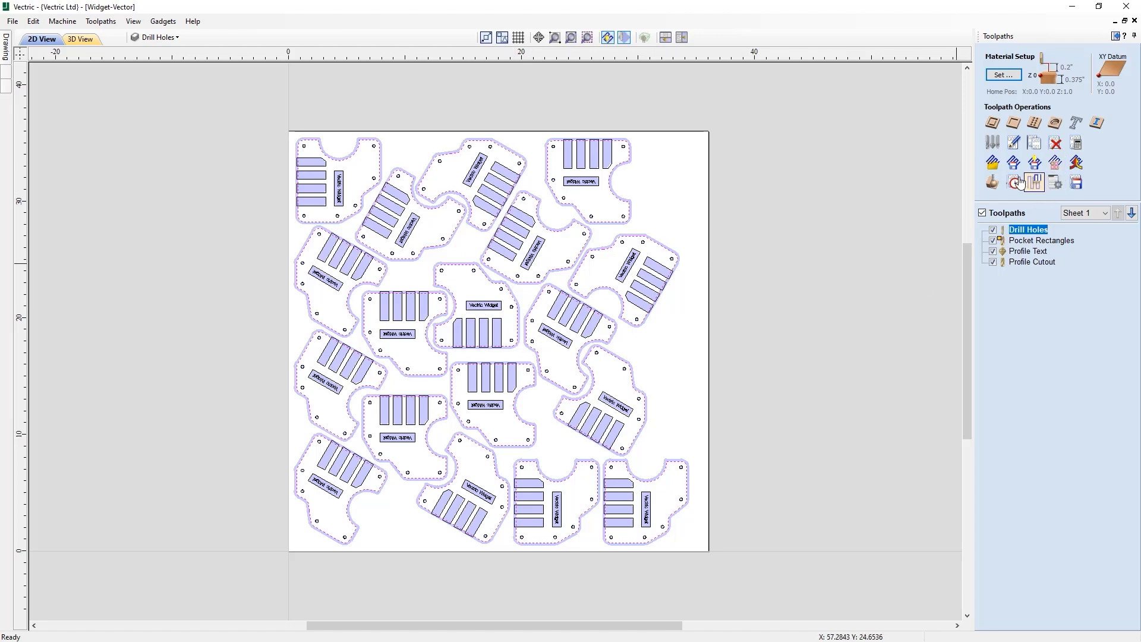
Step: Preview all toolpaths of the nested sheet in 3D and remove the waste material around the widgets
{"action": "left_click", "coordinate": [994, 182]}
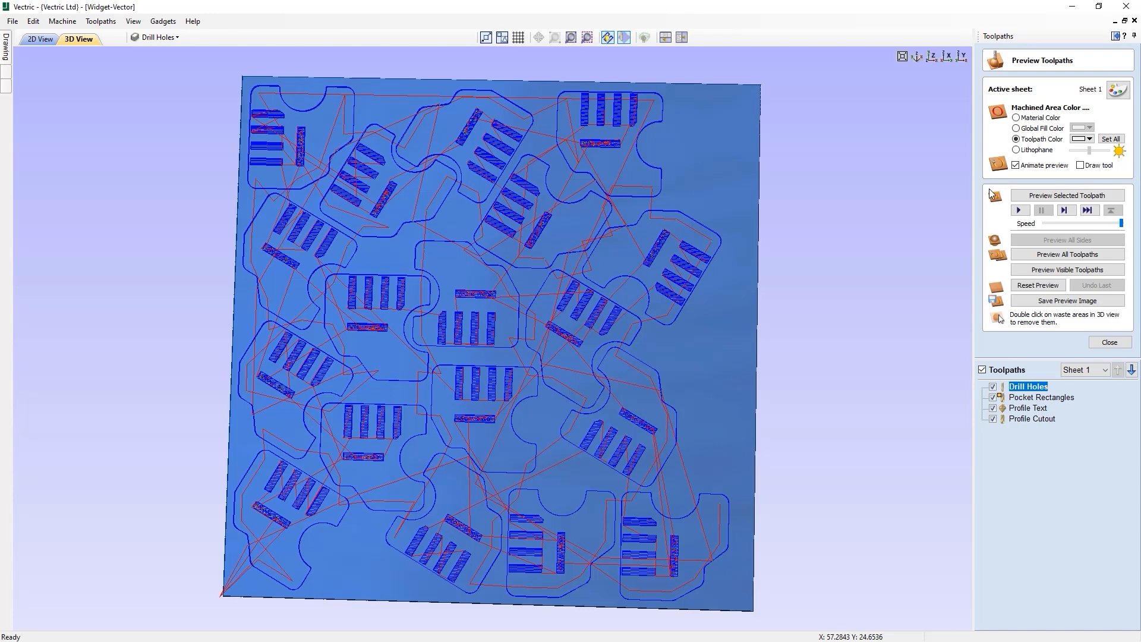
{"action": "left_click", "coordinate": [1067, 255]}
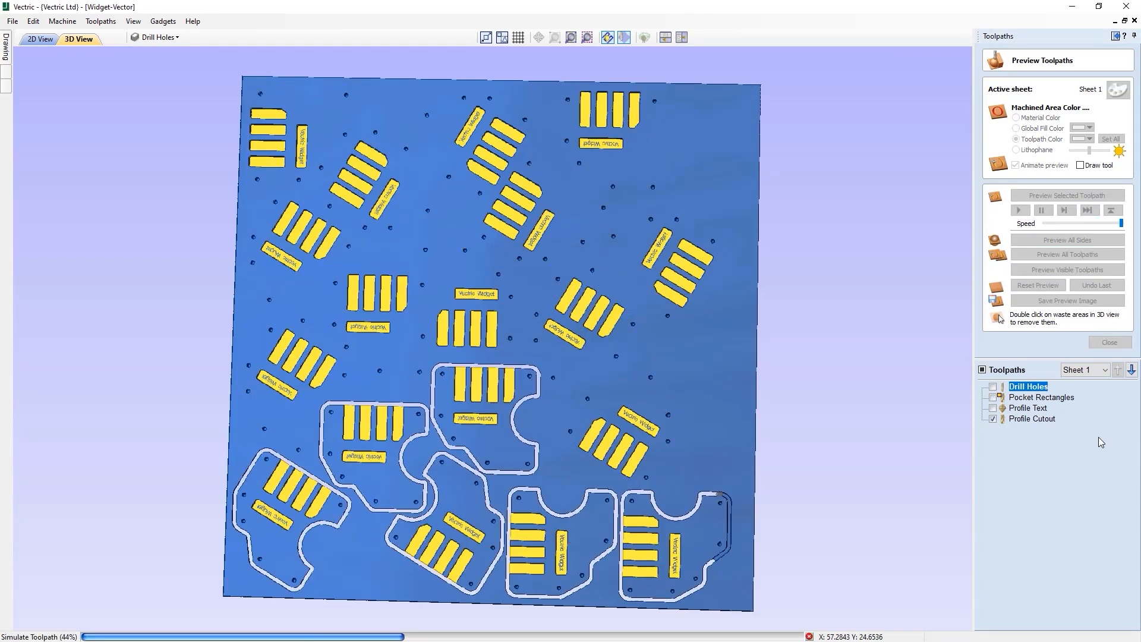
{"action": "double_click", "coordinate": [722, 361]}
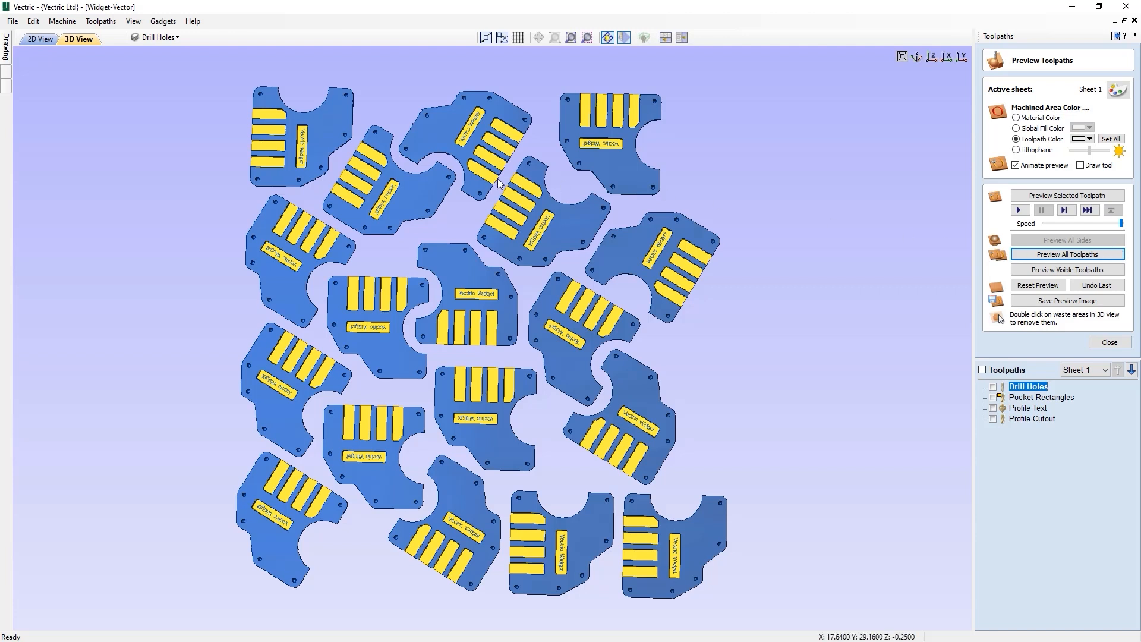
Step: Close the Widget-Vector file and open Two Sided Example.crv from the nesting-guide folder
{"action": "left_click", "coordinate": [13, 22]}
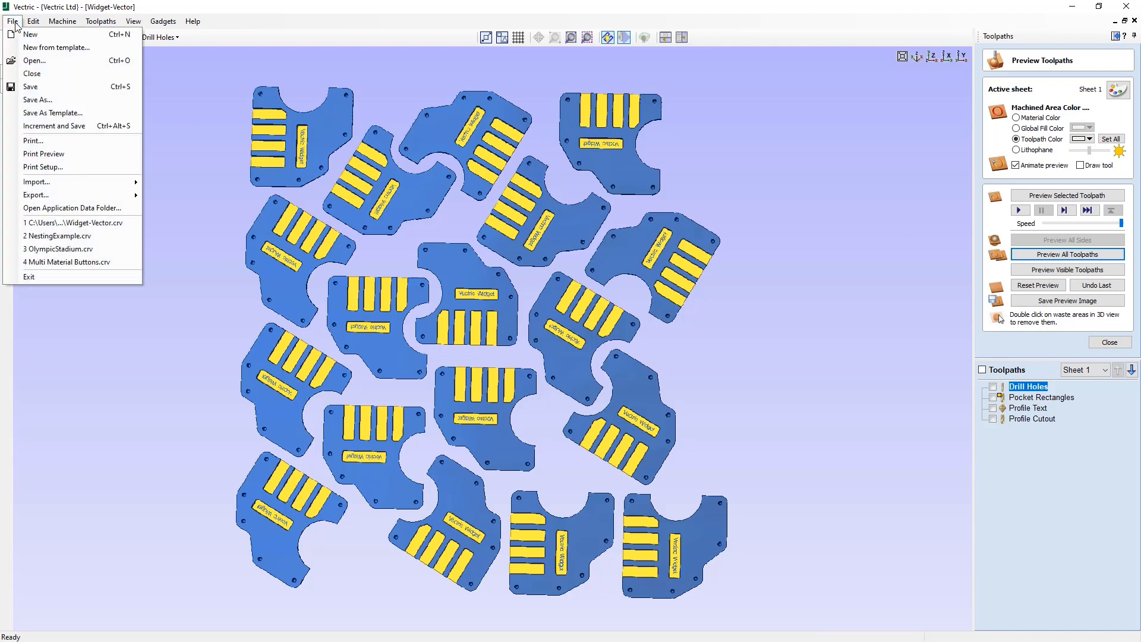
{"action": "left_click", "coordinate": [32, 73]}
{"action": "left_click", "coordinate": [571, 356]}
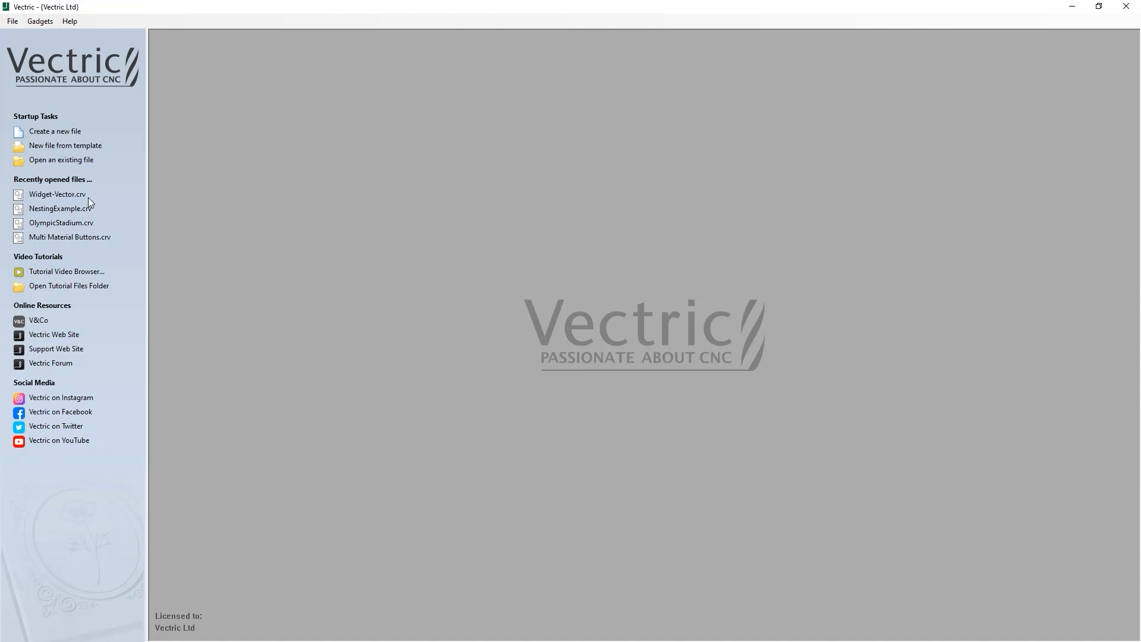
{"action": "left_click", "coordinate": [69, 160]}
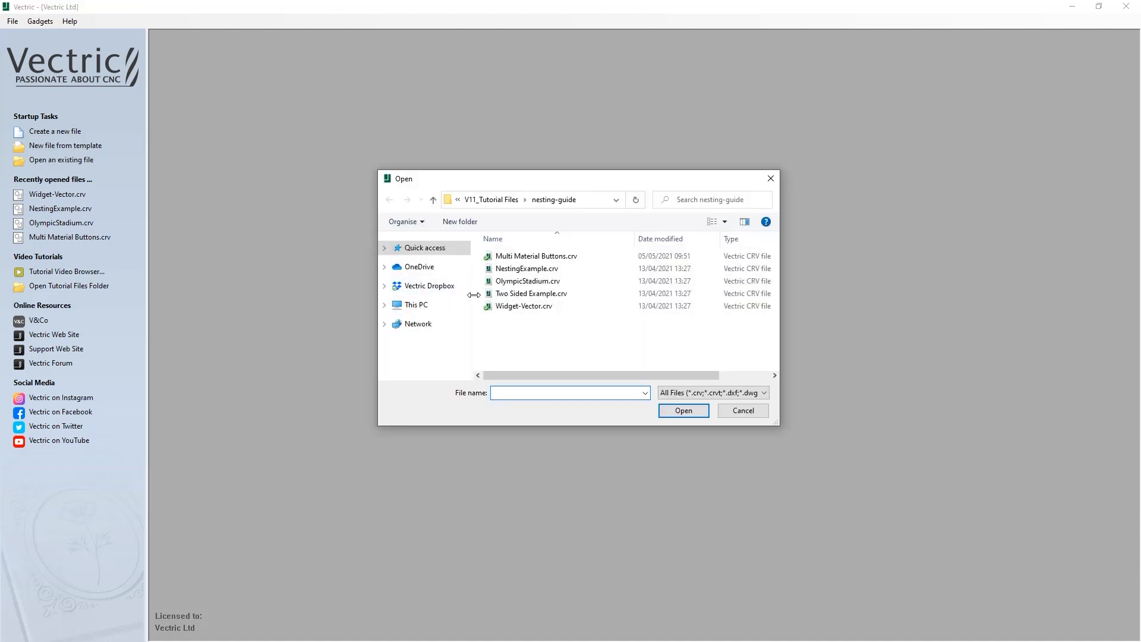
{"action": "left_click", "coordinate": [529, 295]}
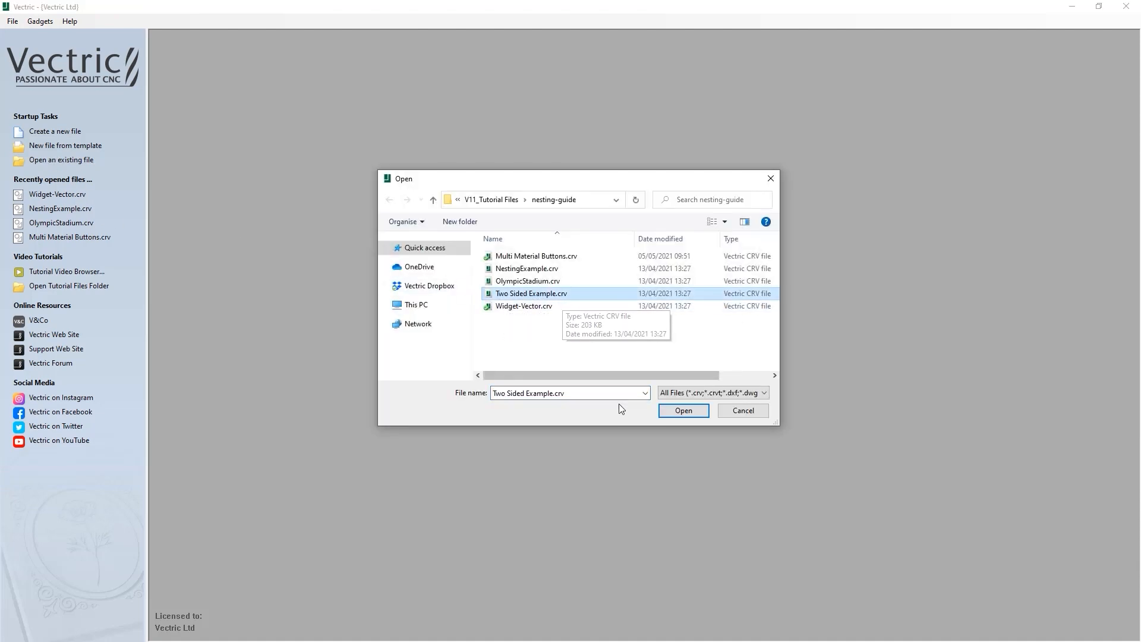
{"action": "left_click", "coordinate": [682, 411]}
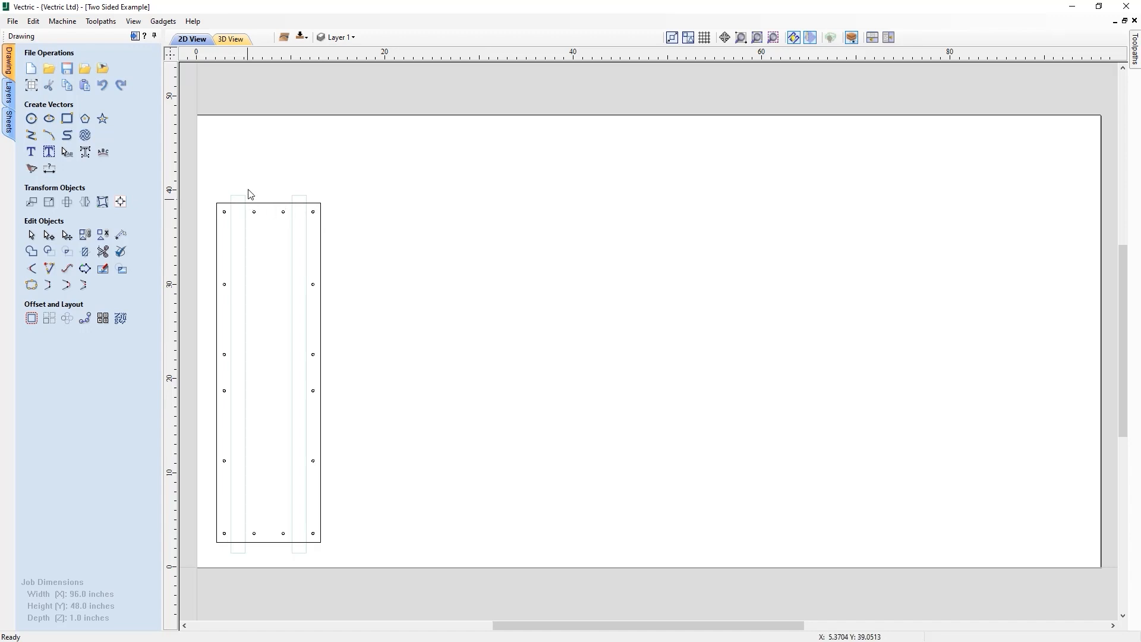
Step: Look at both sides of the two-sided panel, and select all its vectors for Nest Parts with two-sided nesting
{"action": "left_click", "coordinate": [302, 37]}
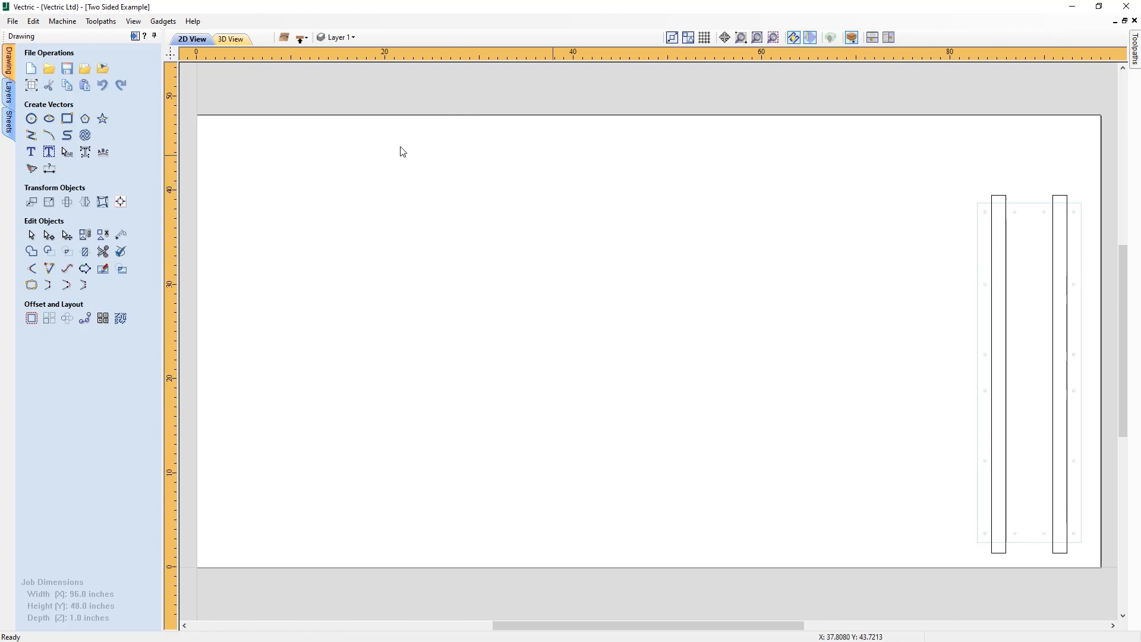
{"action": "left_click", "coordinate": [302, 38]}
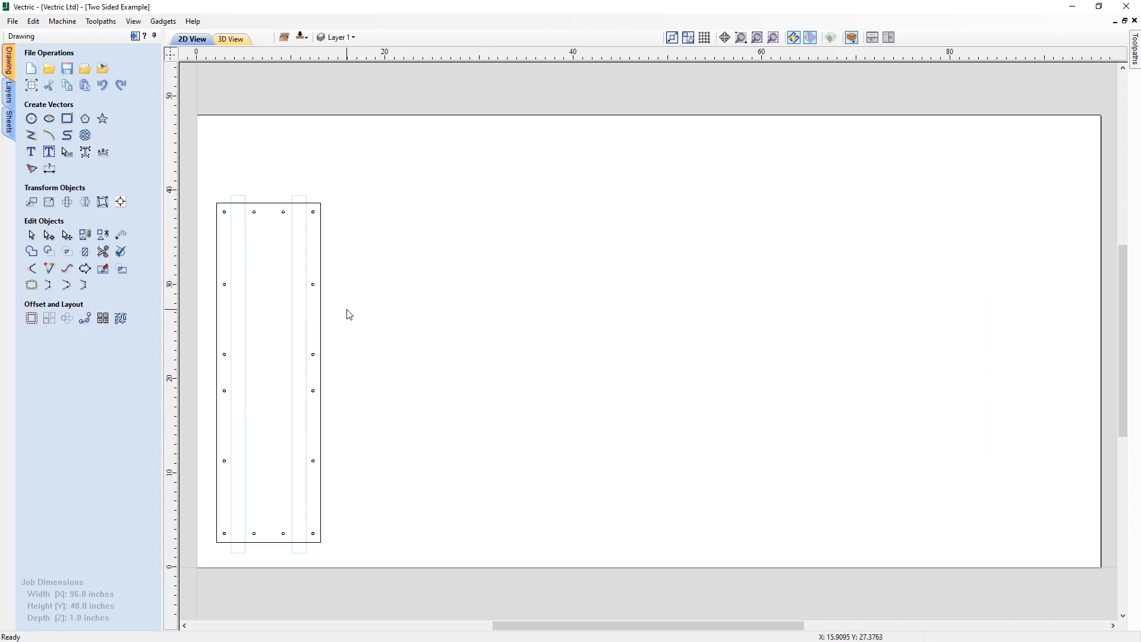
{"action": "left_click", "coordinate": [119, 321]}
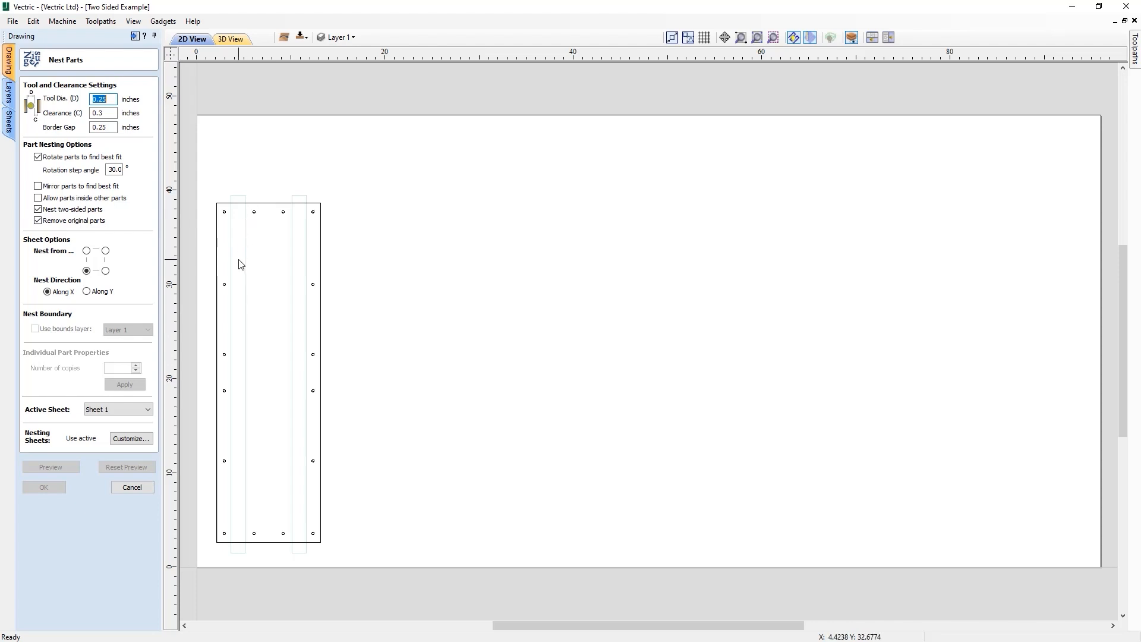
{"action": "left_click_drag", "start_coordinate": [205, 180], "coordinate": [356, 565]}
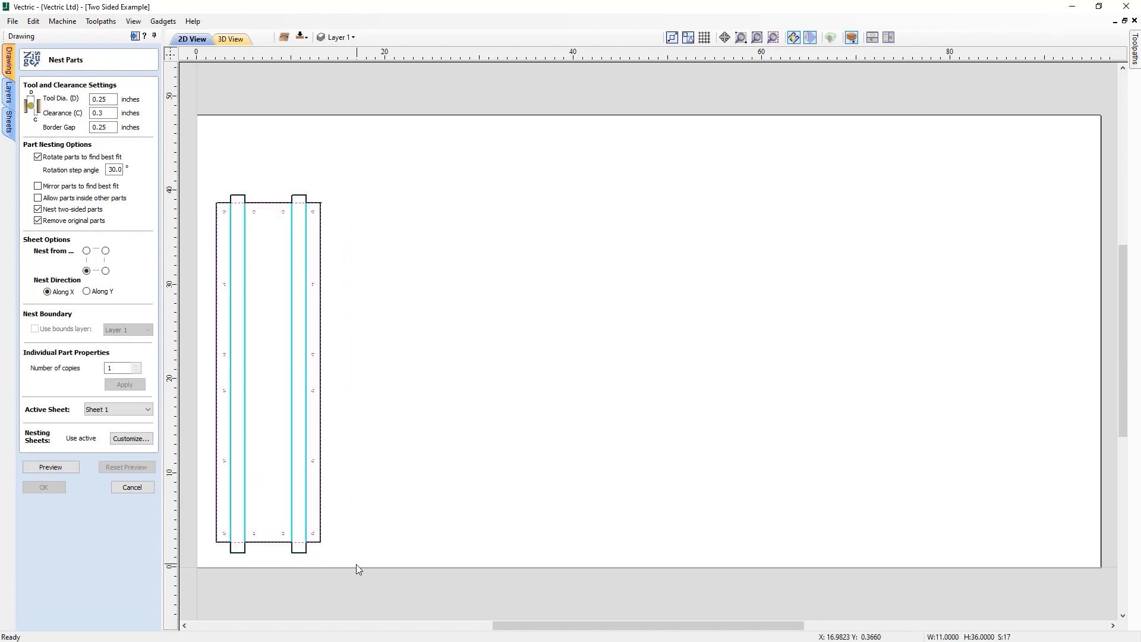
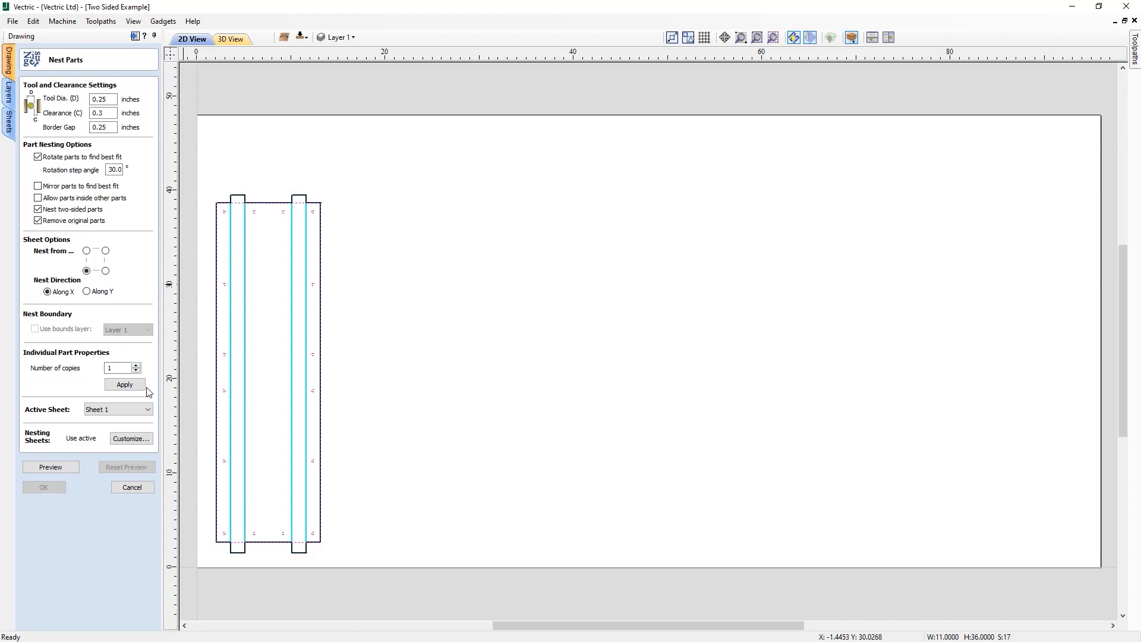
Step: Set the two-sided panel to 8 copies and preview the nesting on Sheet 1
{"action": "left_click", "coordinate": [137, 365]}
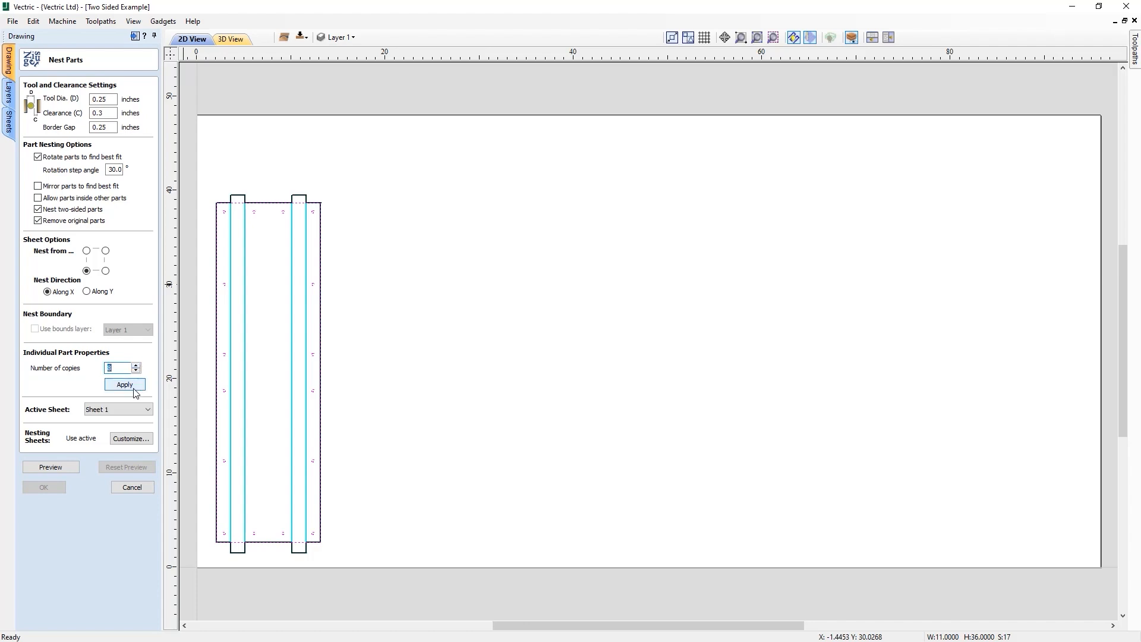
{"action": "left_click", "coordinate": [126, 385]}
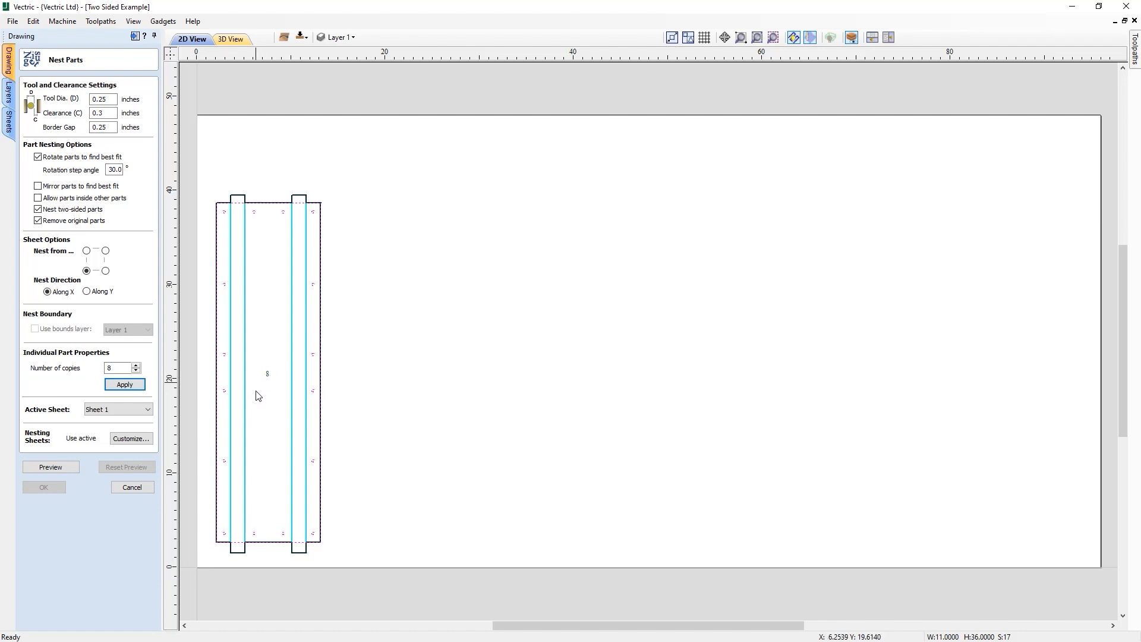
{"action": "left_click", "coordinate": [52, 468]}
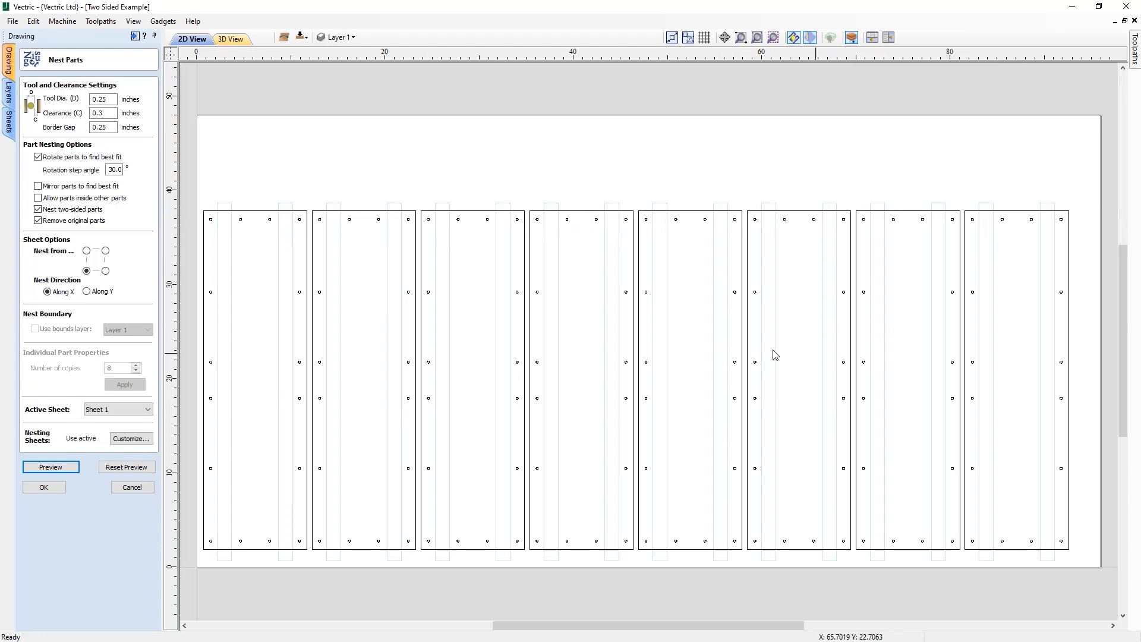
Step: Check the nested panels from the bottom side, return to the top side and accept the nesting
{"action": "left_click", "coordinate": [301, 37]}
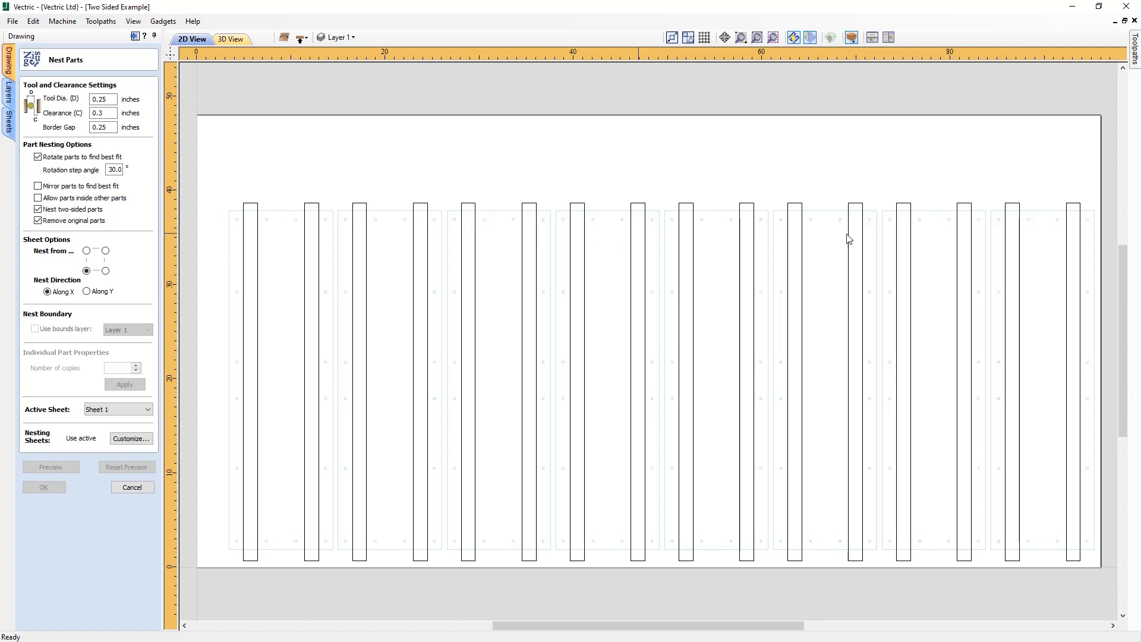
{"action": "left_click", "coordinate": [302, 37]}
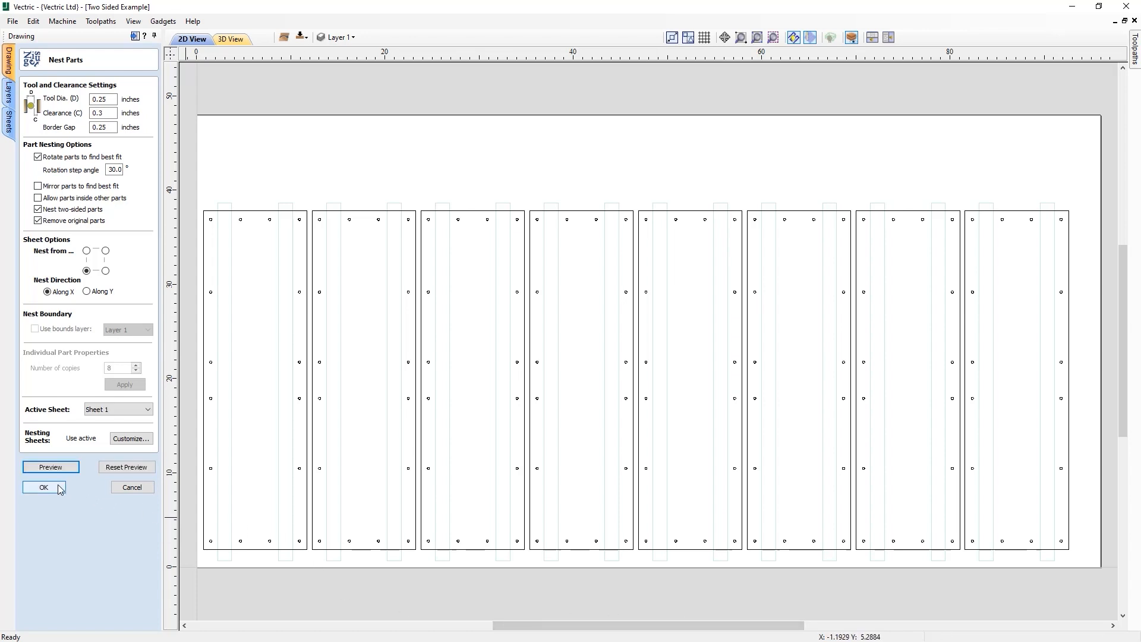
{"action": "left_click", "coordinate": [43, 488]}
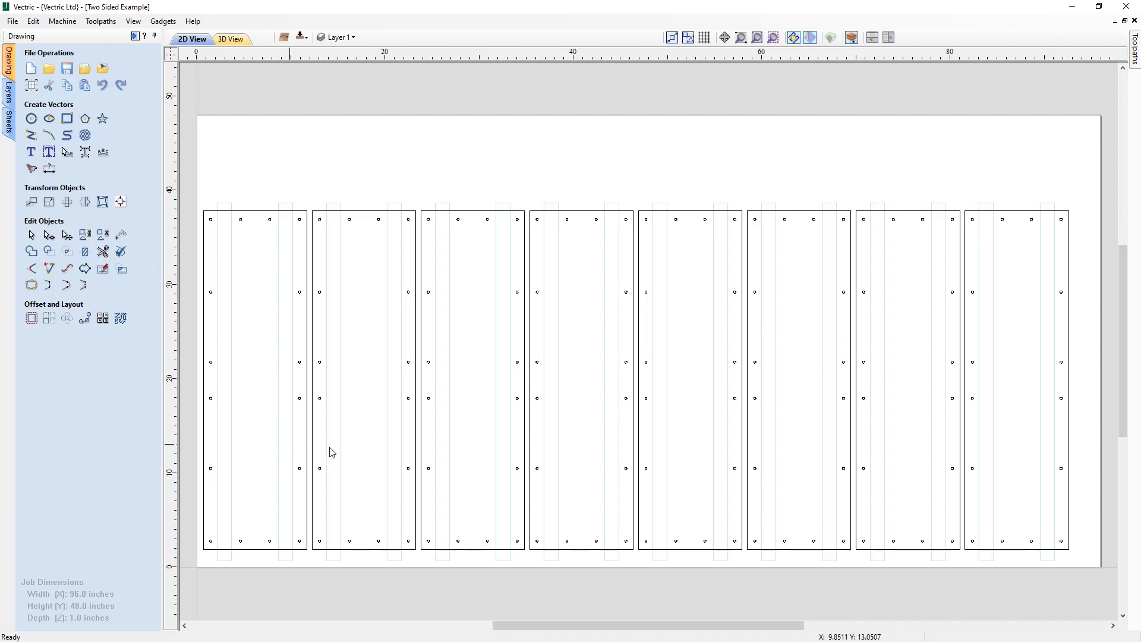
Step: Close the Two Sided Example file and open Multi Material Buttons.crv from the nesting-guide folder
{"action": "left_click", "coordinate": [11, 23]}
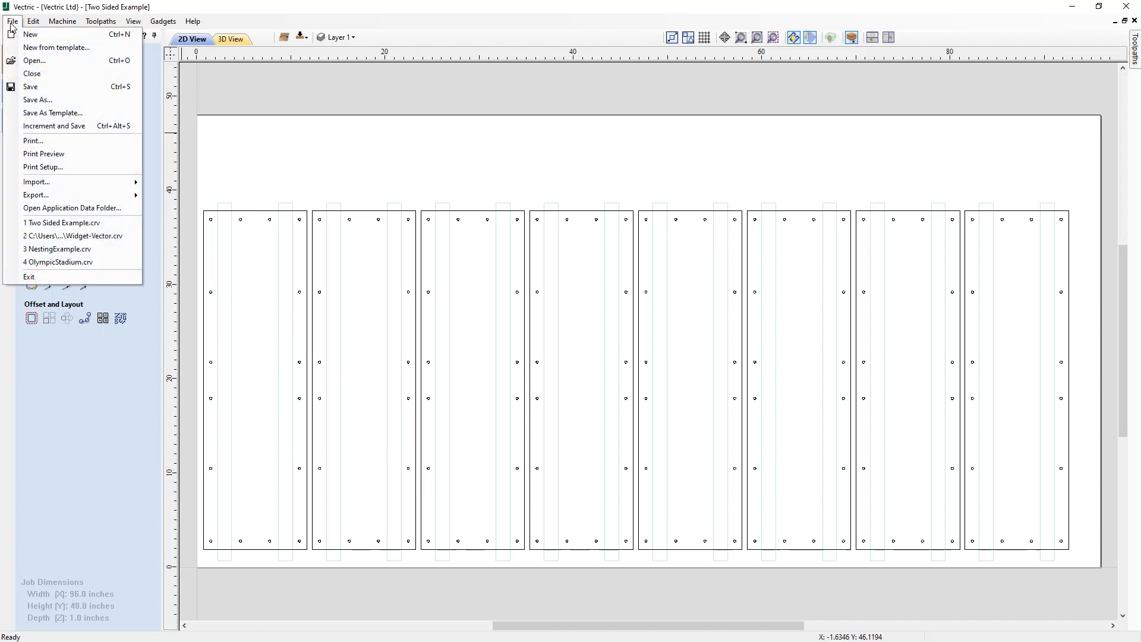
{"action": "left_click", "coordinate": [51, 74]}
{"action": "left_click", "coordinate": [572, 364]}
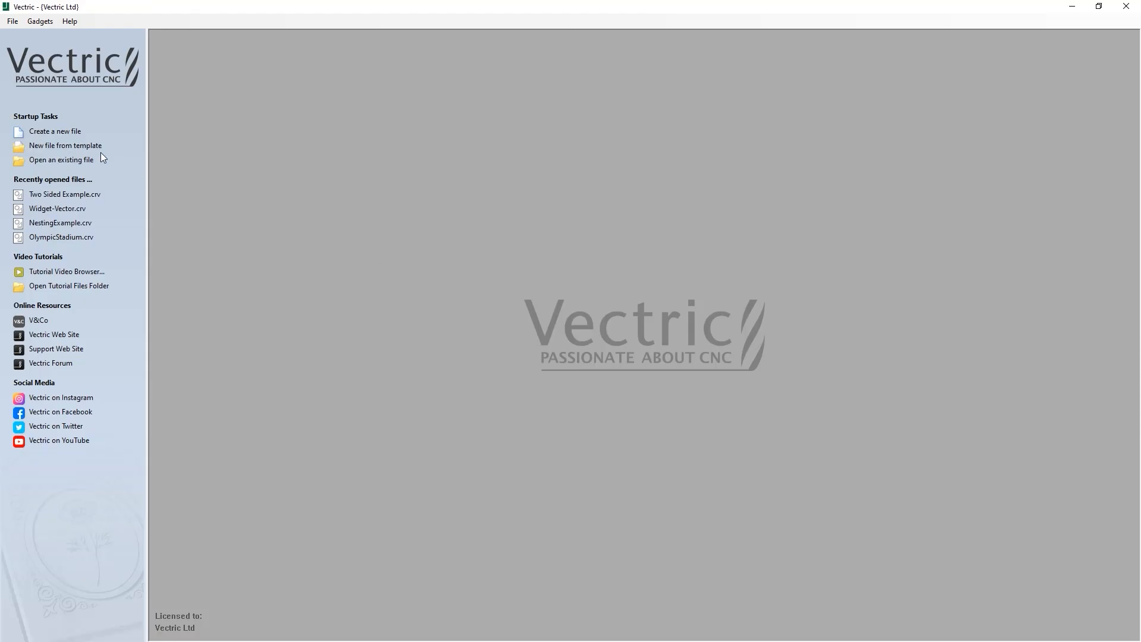
{"action": "left_click", "coordinate": [61, 160]}
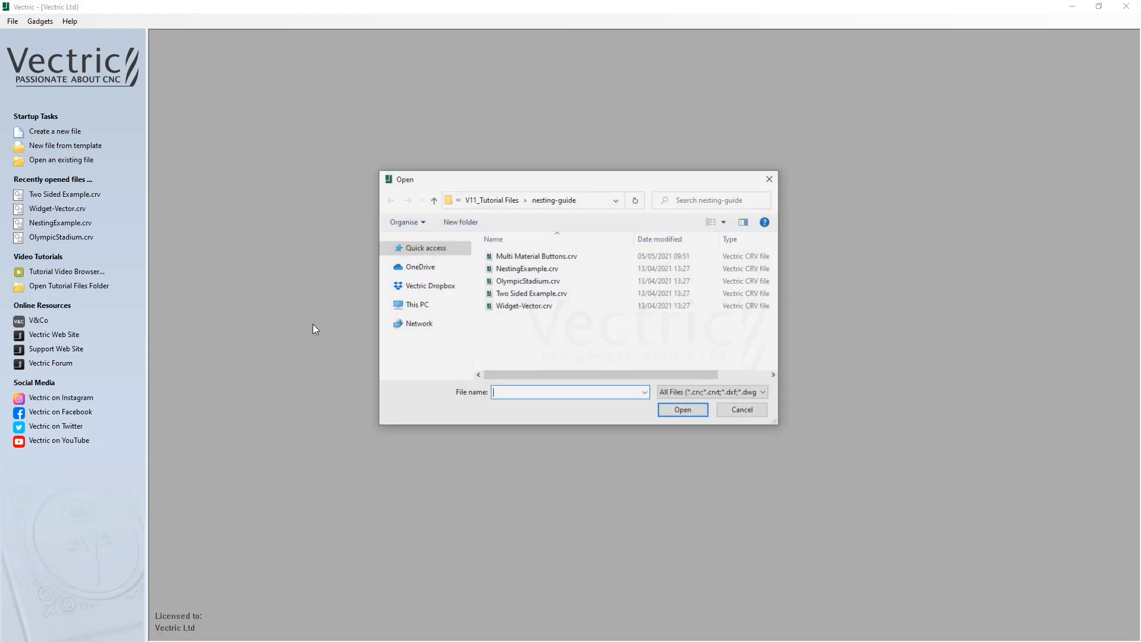
{"action": "left_click", "coordinate": [535, 256]}
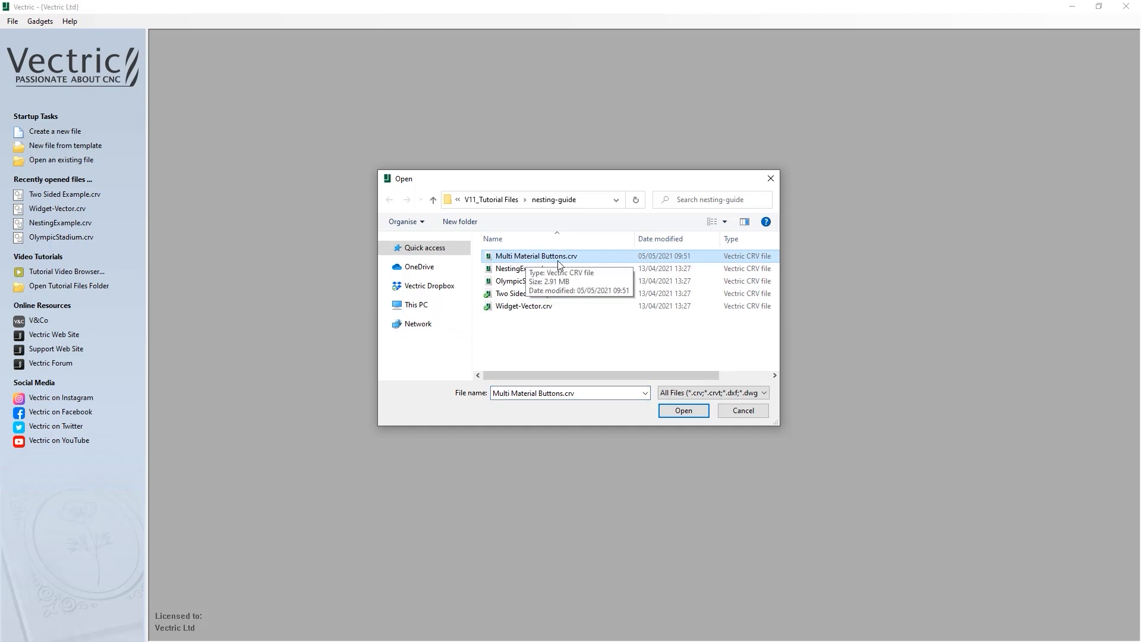
{"action": "left_click", "coordinate": [690, 416]}
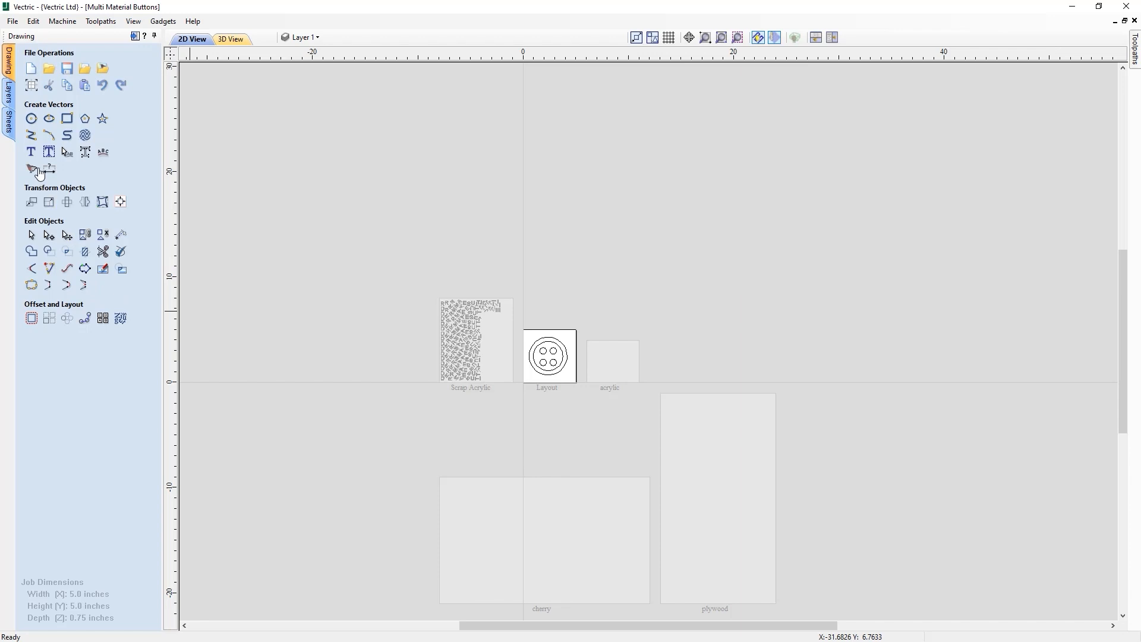
Step: Review the sheets list, start Nest Parts and select the button's two outer circles on the Layout sheet
{"action": "left_click", "coordinate": [8, 137]}
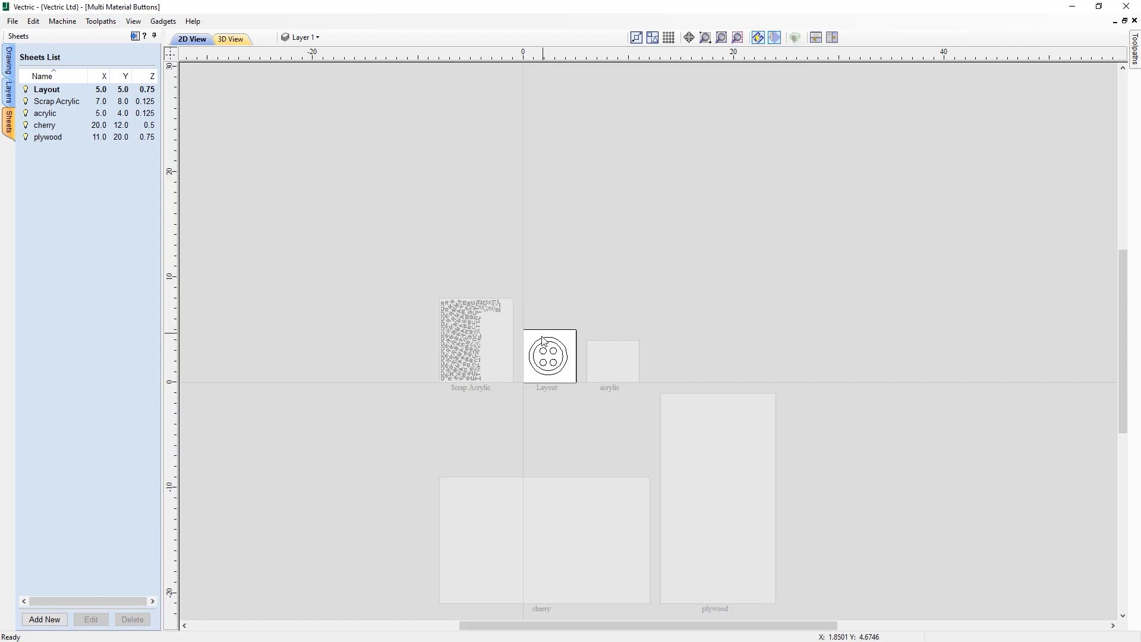
{"action": "scroll", "coordinate": [554, 379], "scroll_direction": "up", "scroll_amount": 5}
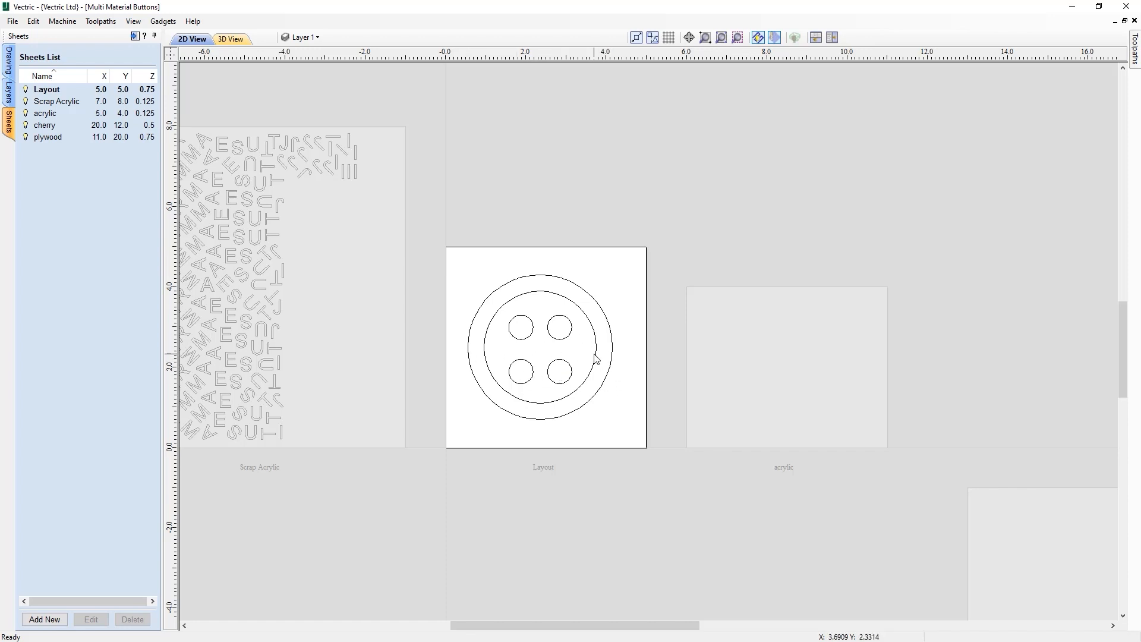
{"action": "left_click", "coordinate": [9, 59]}
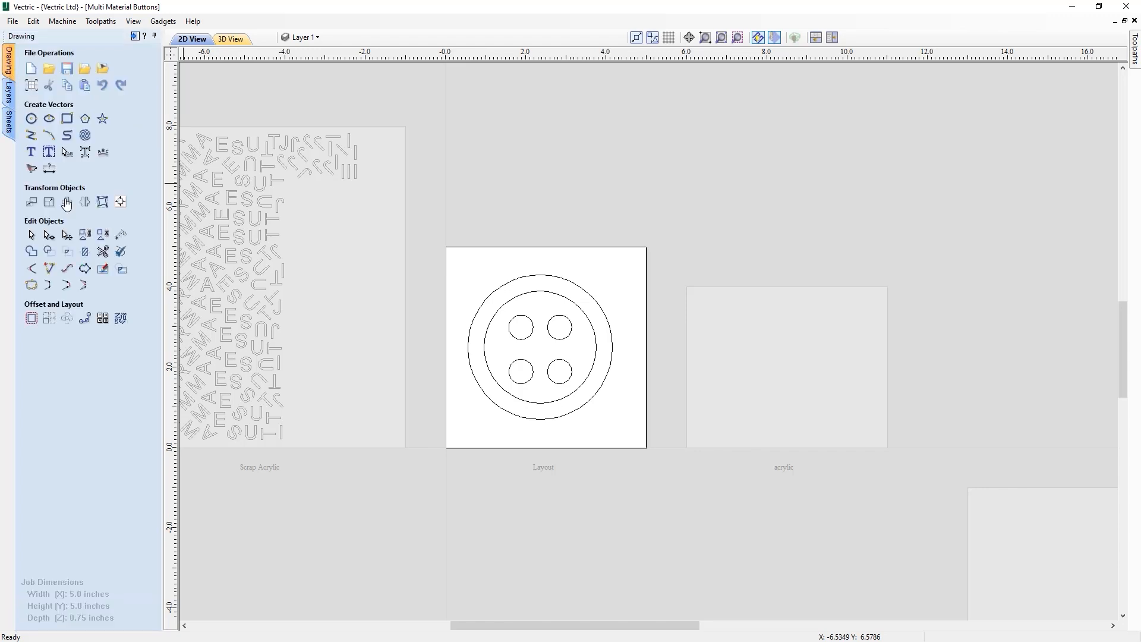
{"action": "left_click", "coordinate": [120, 318]}
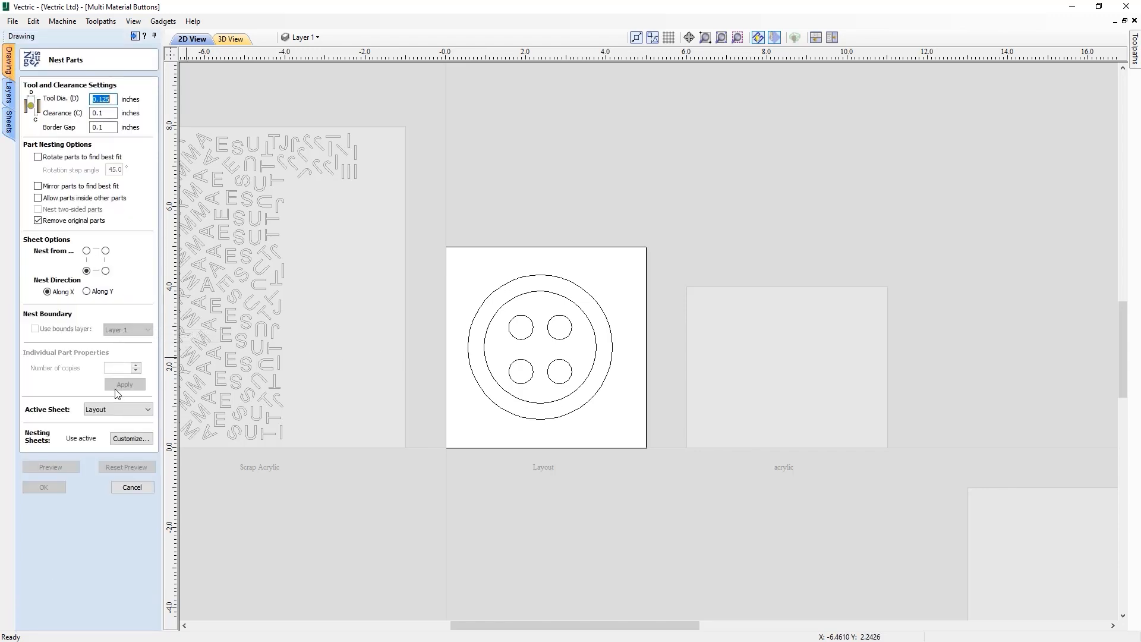
{"action": "middle_click_drag", "start_coordinate": [555, 475], "coordinate": [574, 468]}
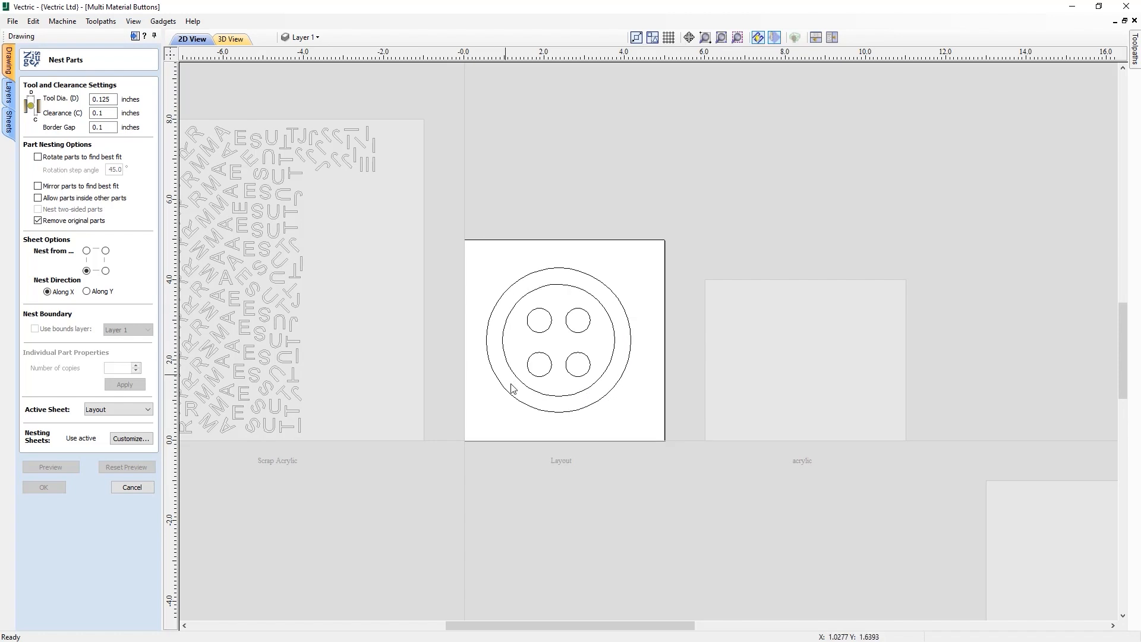
{"action": "left_click_drag", "start_coordinate": [606, 421], "coordinate": [576, 395]}
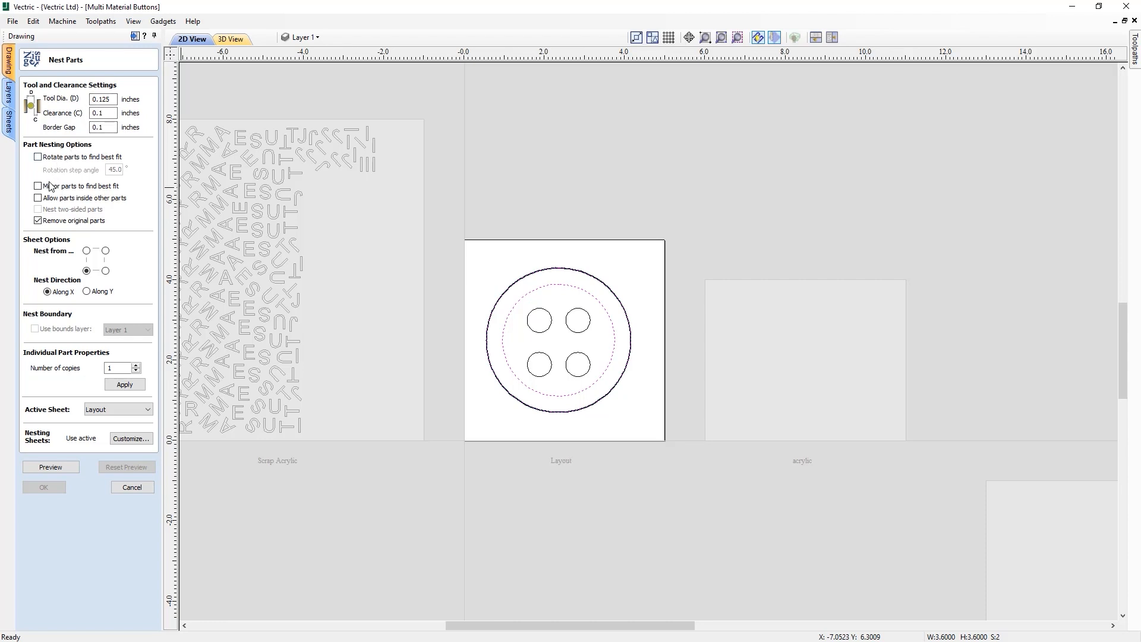
Step: Keep the original parts when nesting and enter 8 as the number of copies for the selected circles
{"action": "left_click", "coordinate": [38, 221]}
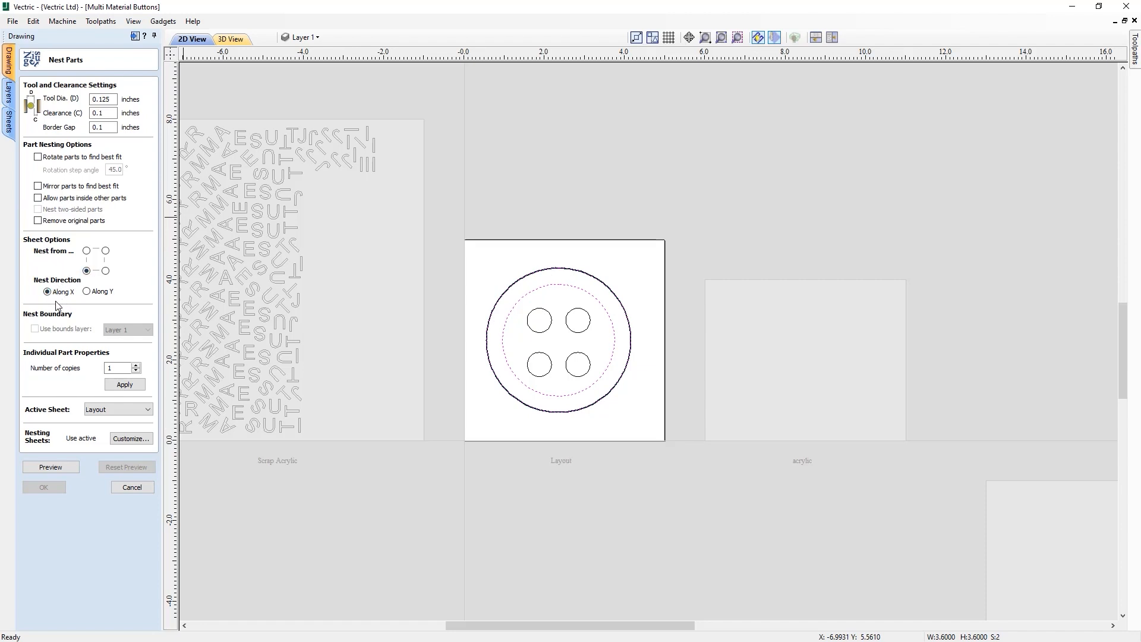
{"action": "left_click_drag", "start_coordinate": [120, 368], "coordinate": [95, 367]}
{"action": "type", "text": "8"}
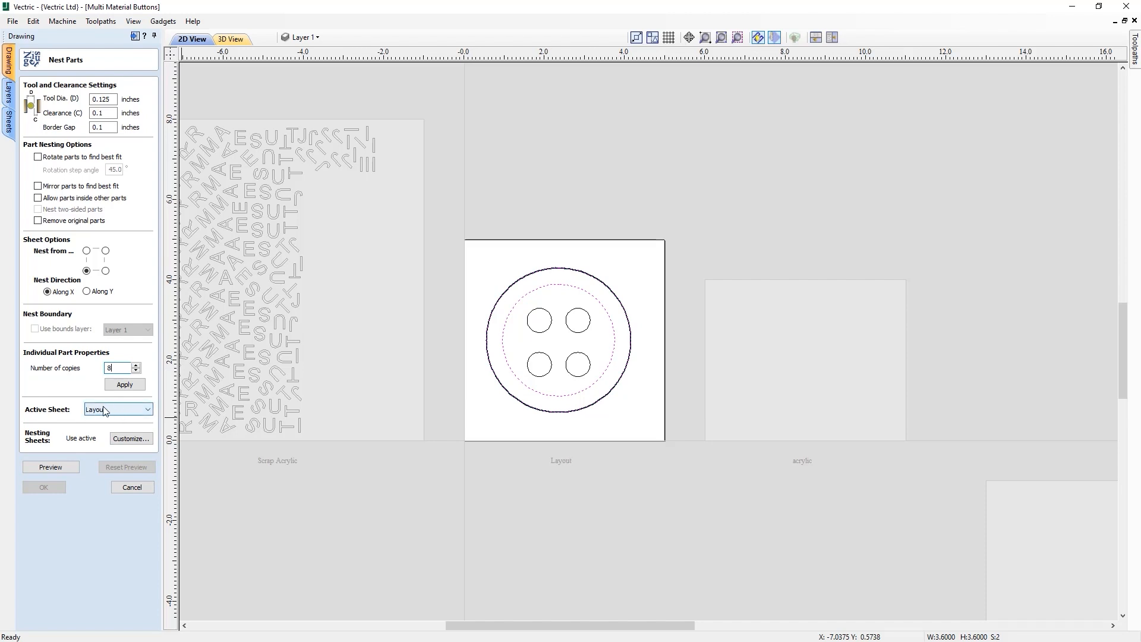
{"action": "scroll", "coordinate": [582, 382], "scroll_direction": "down", "scroll_amount": 6}
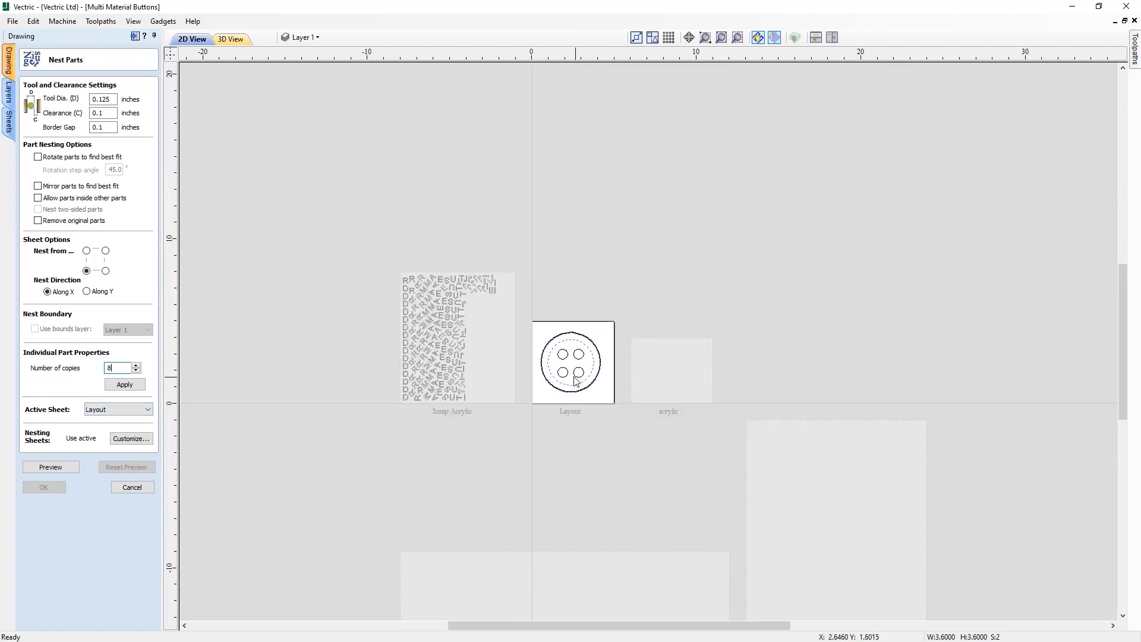
{"action": "scroll", "coordinate": [643, 552], "scroll_direction": "up", "scroll_amount": 3}
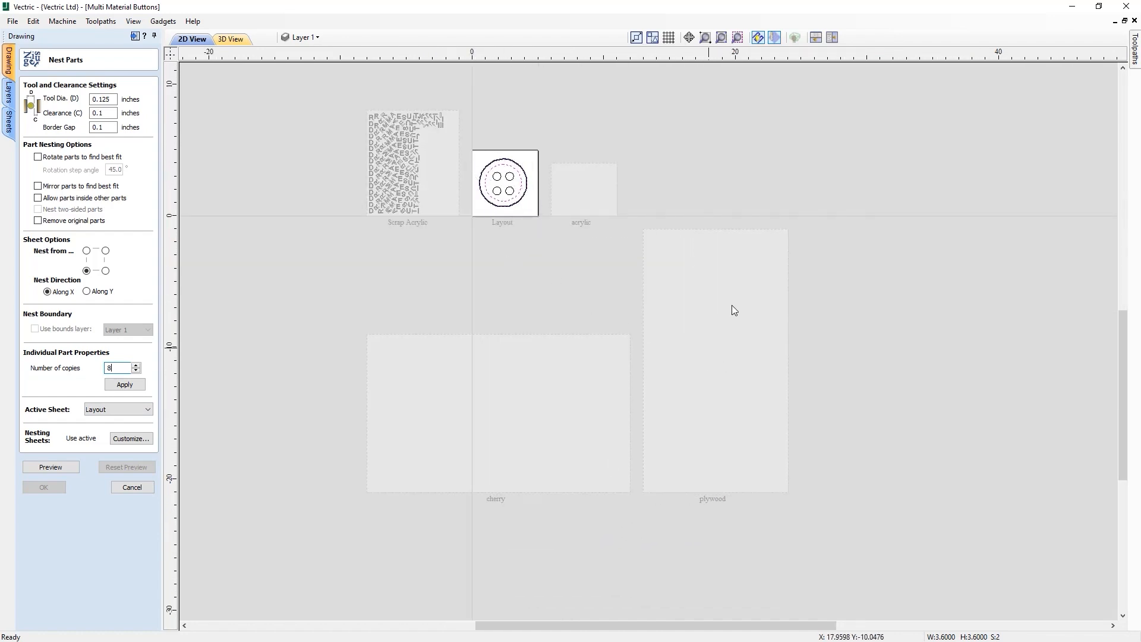
Step: Set plywood with No Limit quantity as the custom nesting sheet, apply the 8 copies and preview the nesting
{"action": "left_click", "coordinate": [130, 439]}
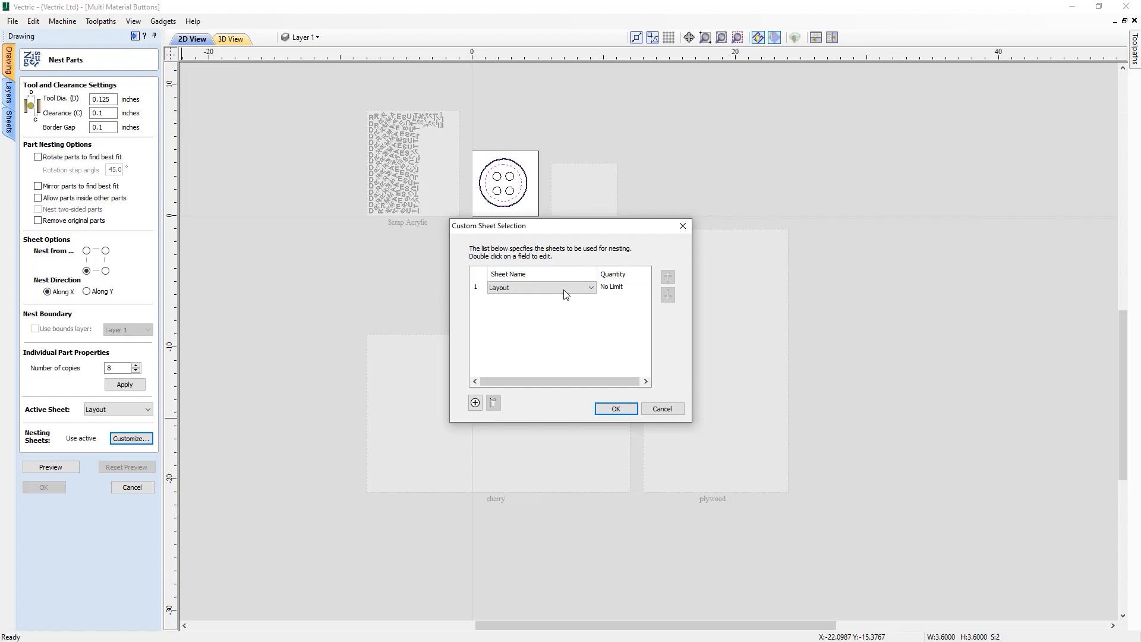
{"action": "left_click", "coordinate": [592, 288]}
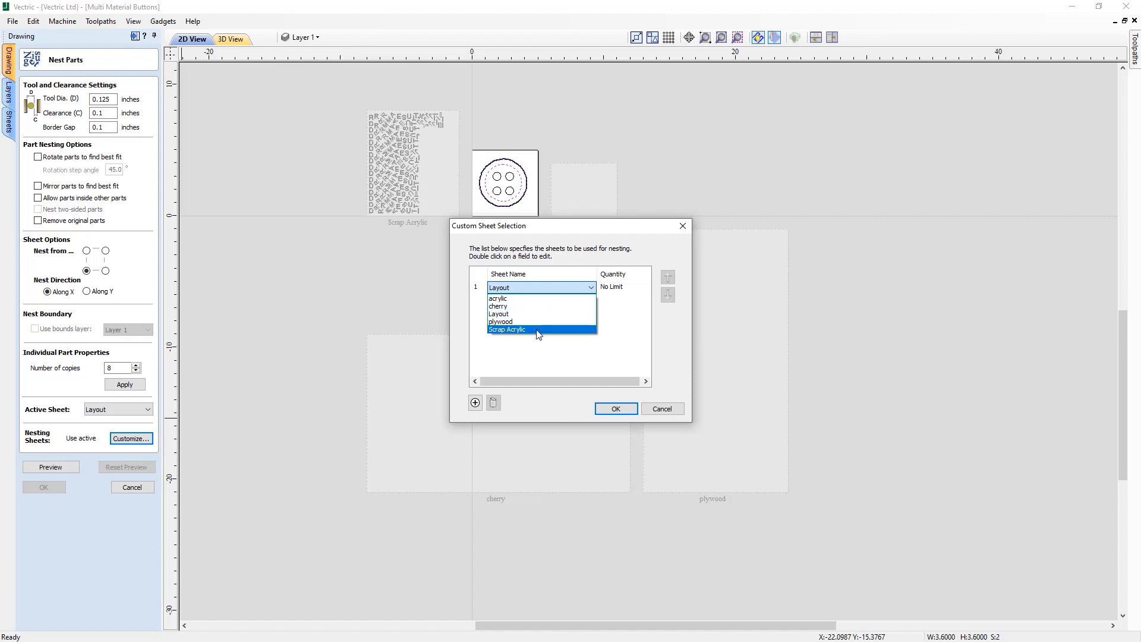
{"action": "left_click", "coordinate": [506, 323]}
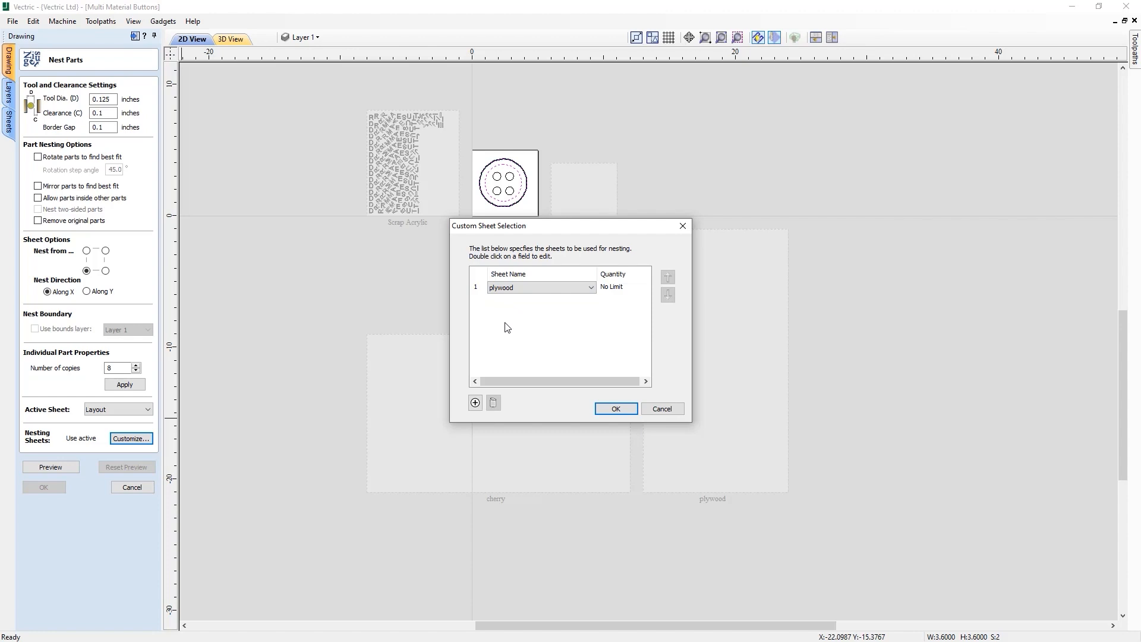
{"action": "left_click", "coordinate": [611, 286]}
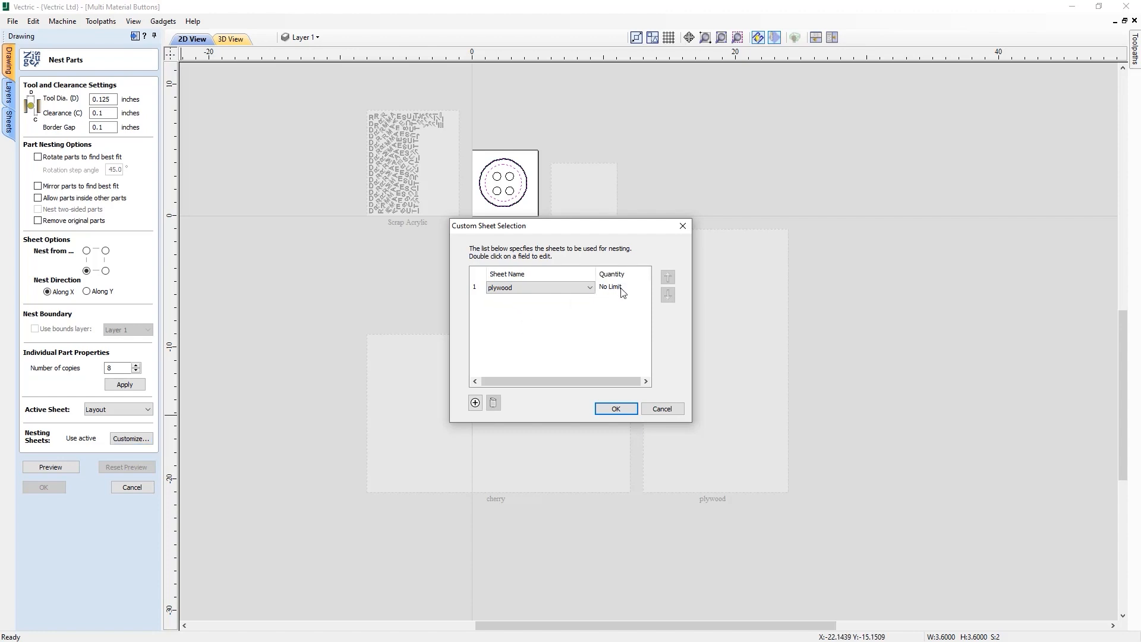
{"action": "double_click", "coordinate": [623, 289]}
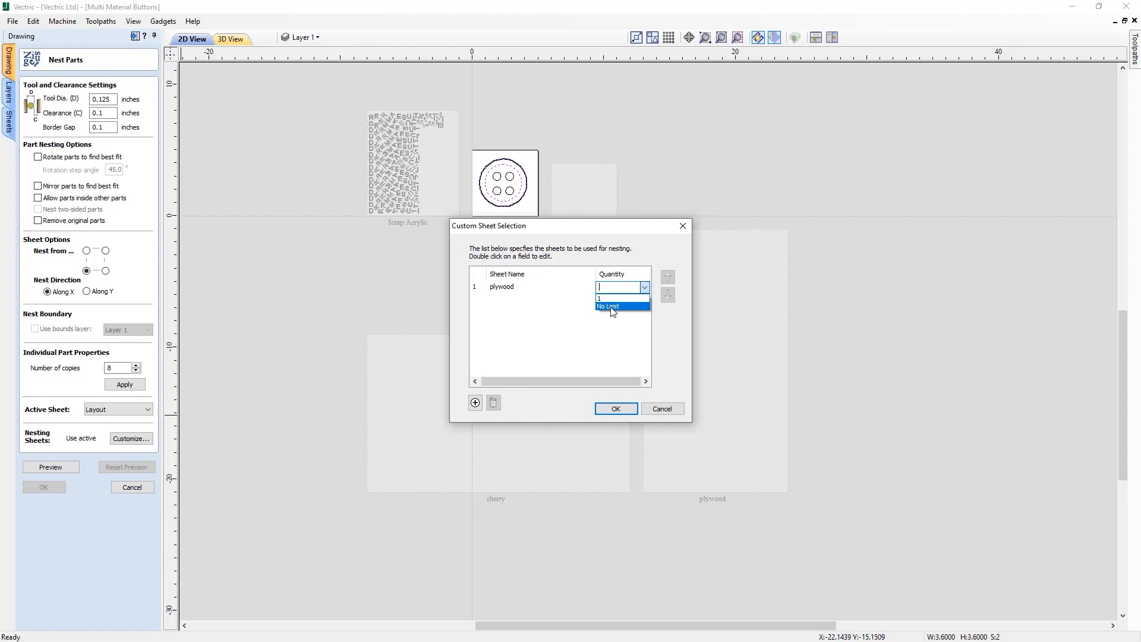
{"action": "left_click", "coordinate": [612, 308]}
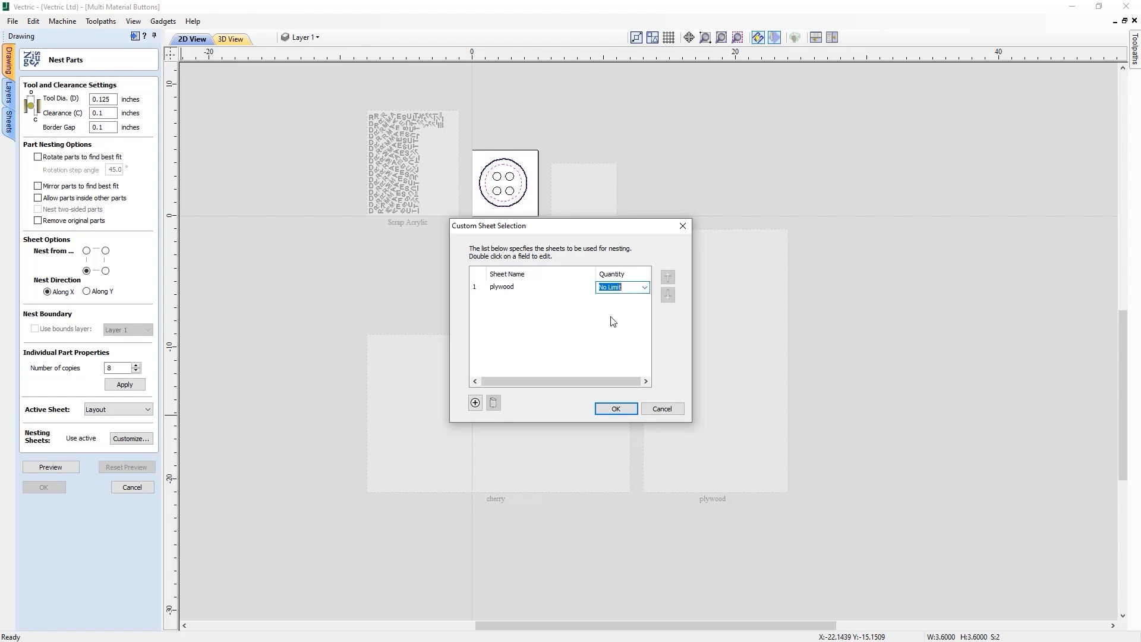
{"action": "left_click", "coordinate": [616, 409]}
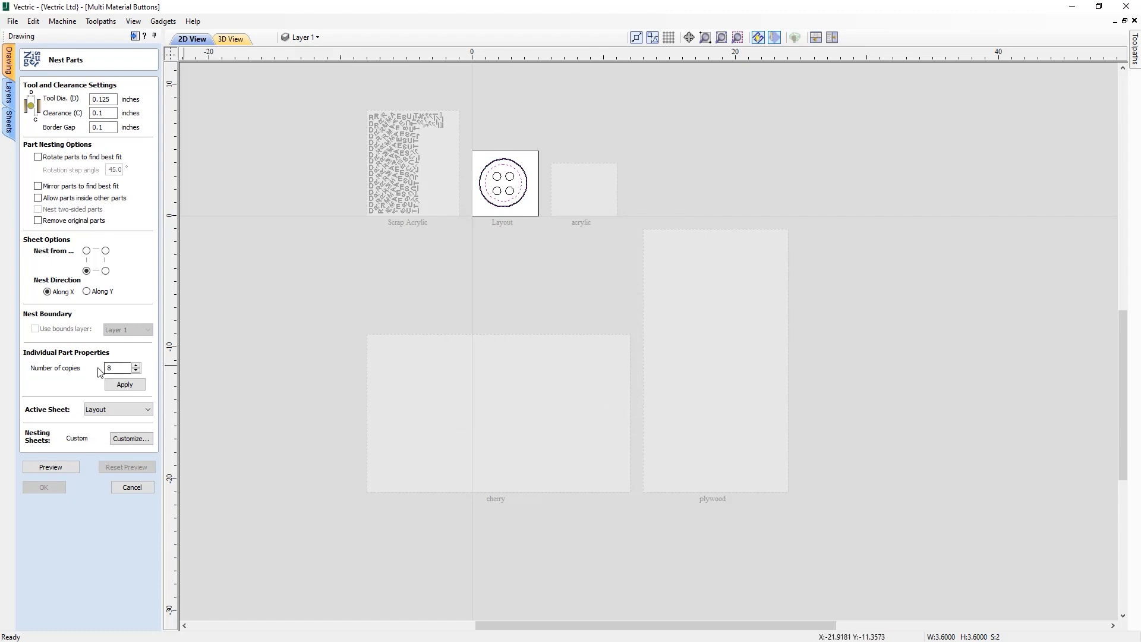
{"action": "left_click", "coordinate": [125, 385]}
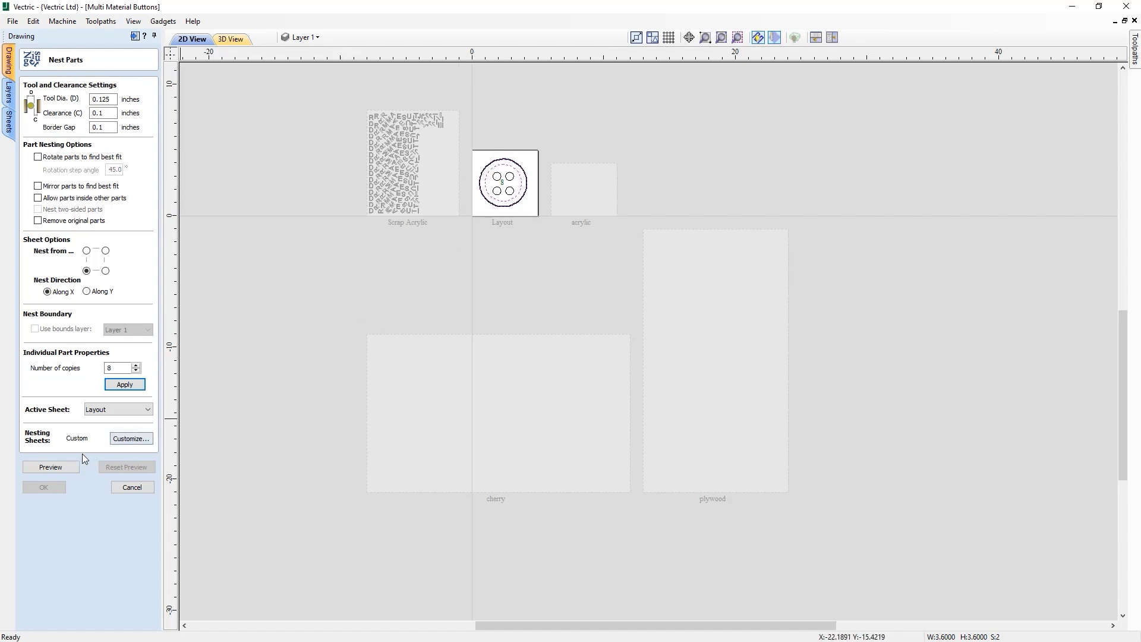
{"action": "left_click", "coordinate": [59, 463]}
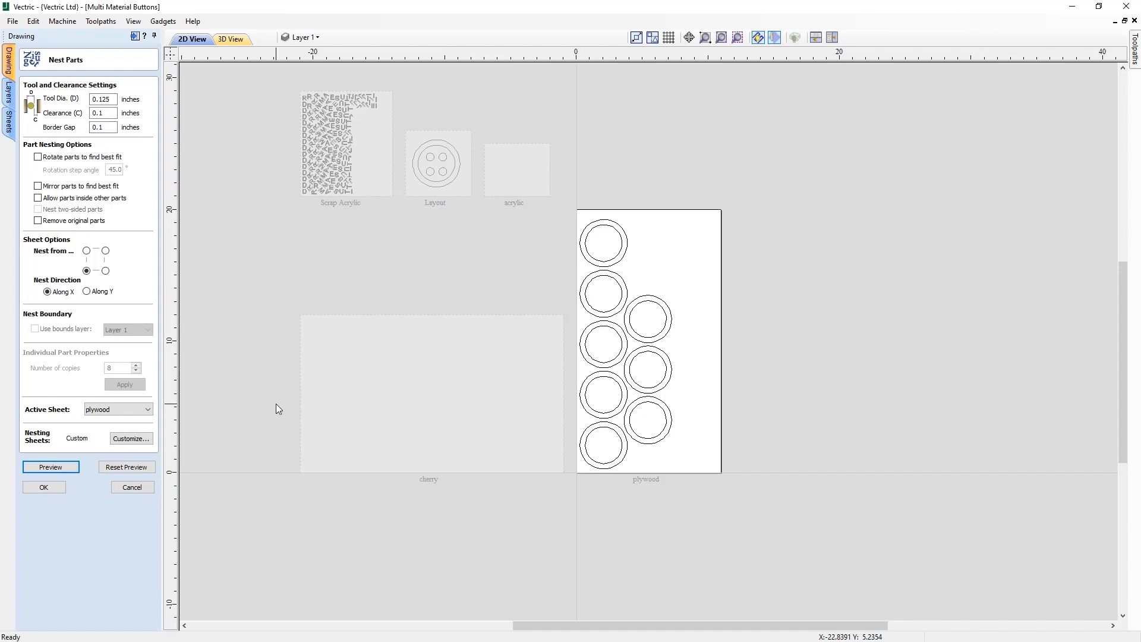
Step: Return to the Layout sheet, select the button's inner circle with its four holes and apply 8 copies
{"action": "left_click", "coordinate": [459, 187]}
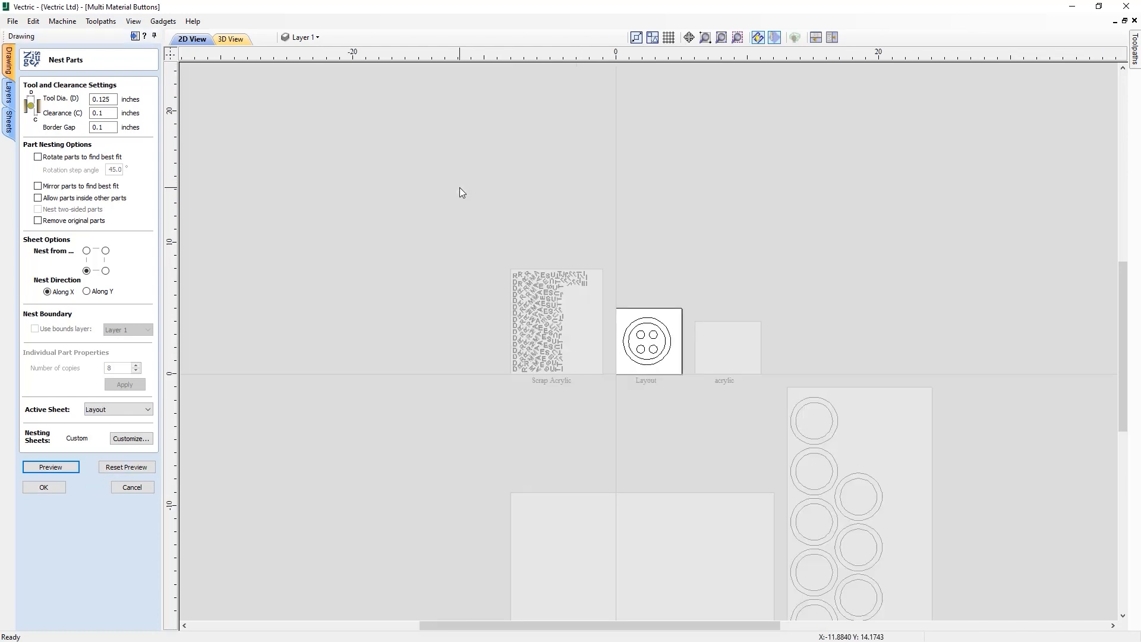
{"action": "left_click", "coordinate": [638, 334]}
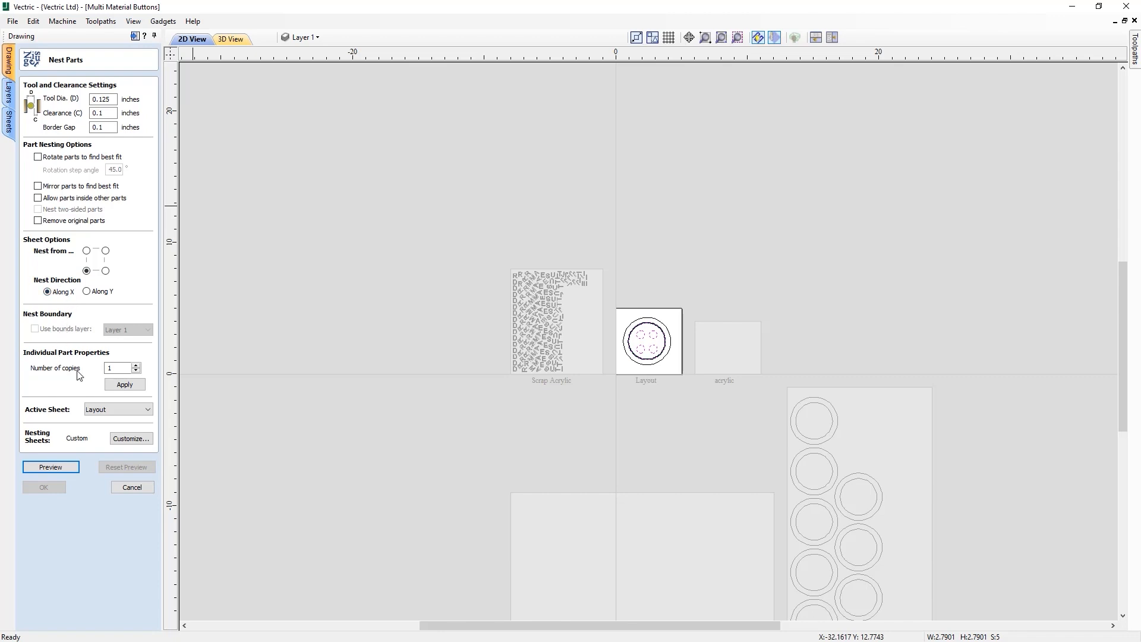
{"action": "double_click", "coordinate": [105, 367]}
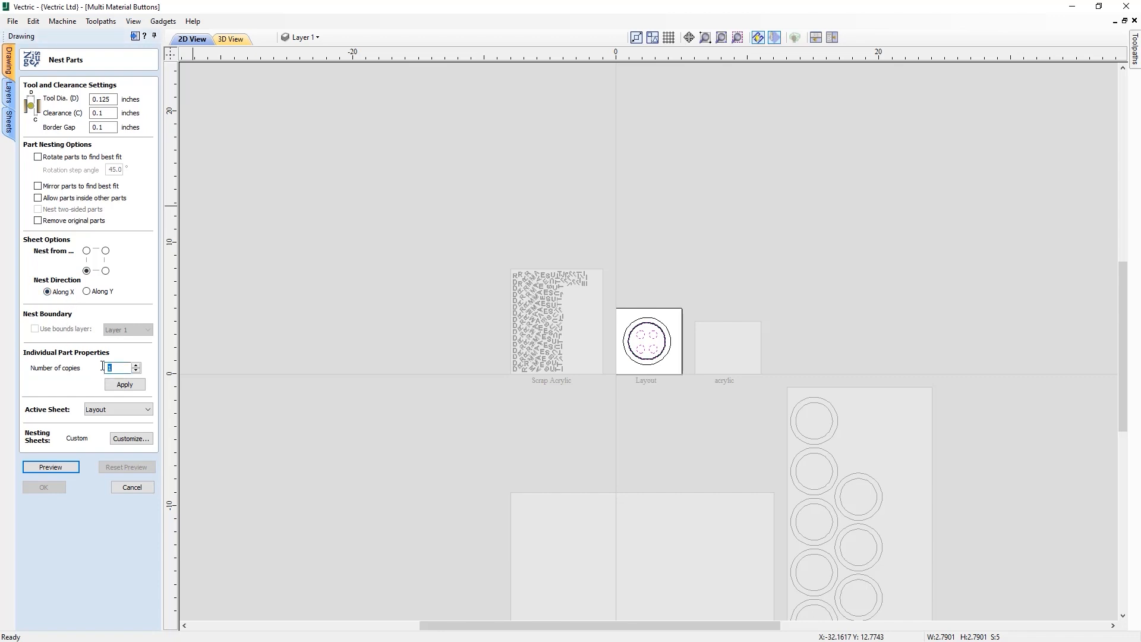
{"action": "left_click", "coordinate": [125, 386]}
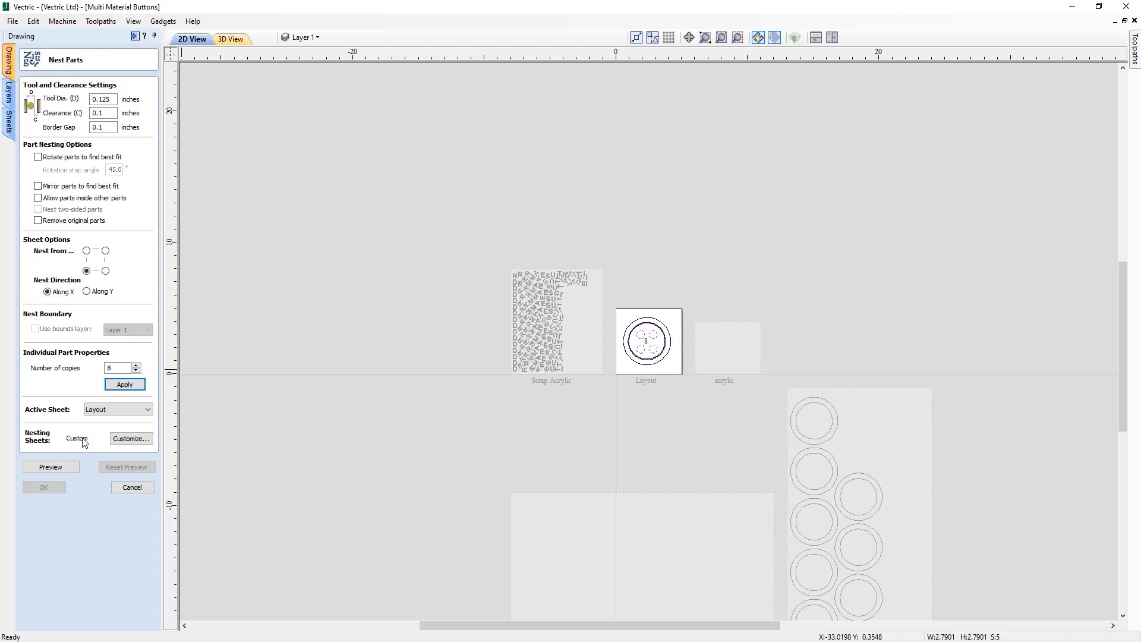
Step: Change the custom nesting sheet to cherry and preview the nesting of the inner button parts
{"action": "left_click", "coordinate": [138, 443]}
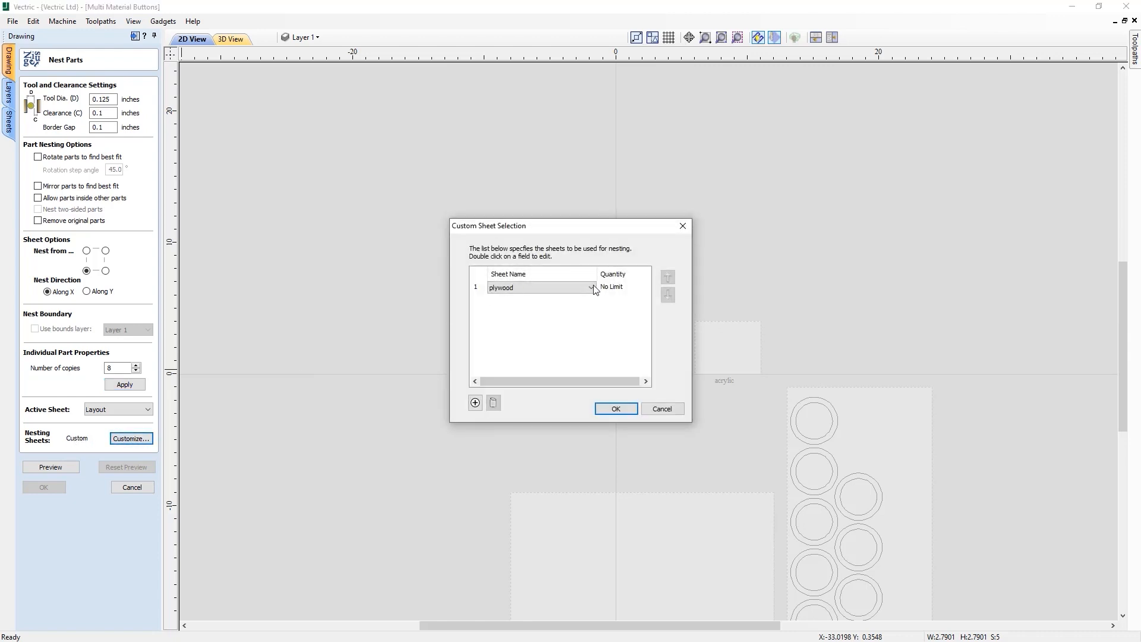
{"action": "left_click", "coordinate": [592, 288]}
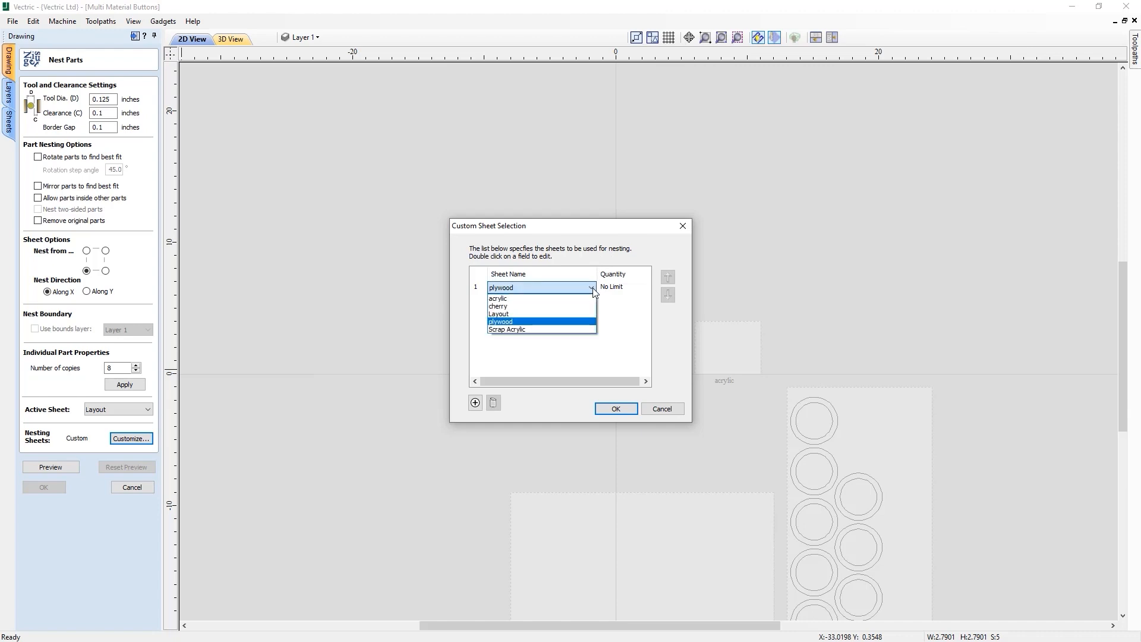
{"action": "left_click", "coordinate": [559, 307]}
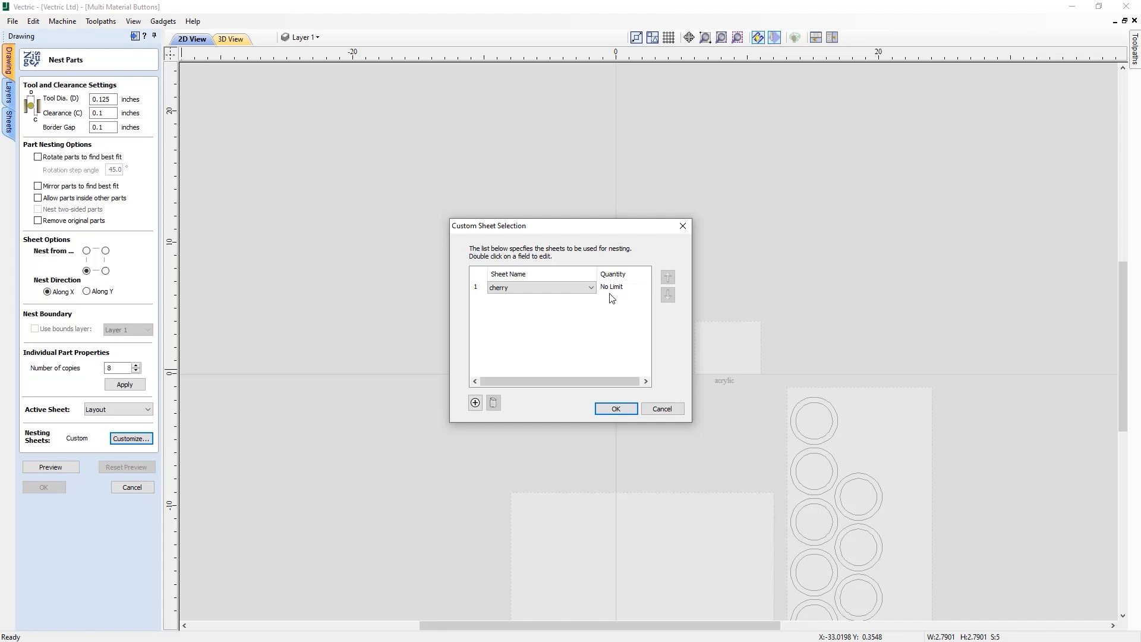
{"action": "left_click", "coordinate": [617, 411]}
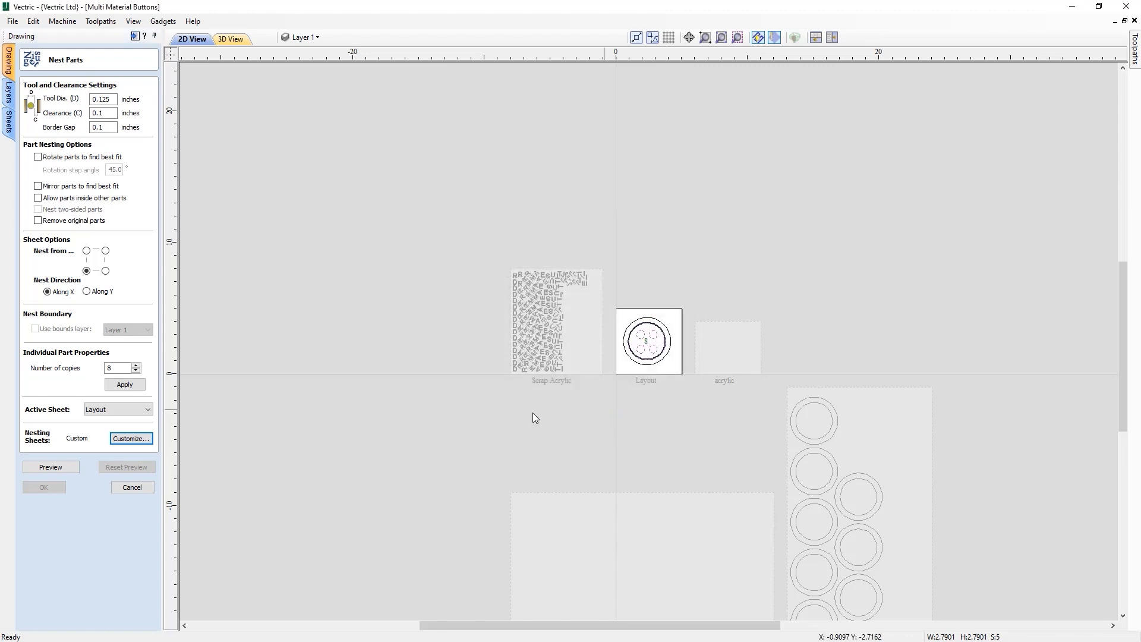
{"action": "left_click", "coordinate": [64, 466]}
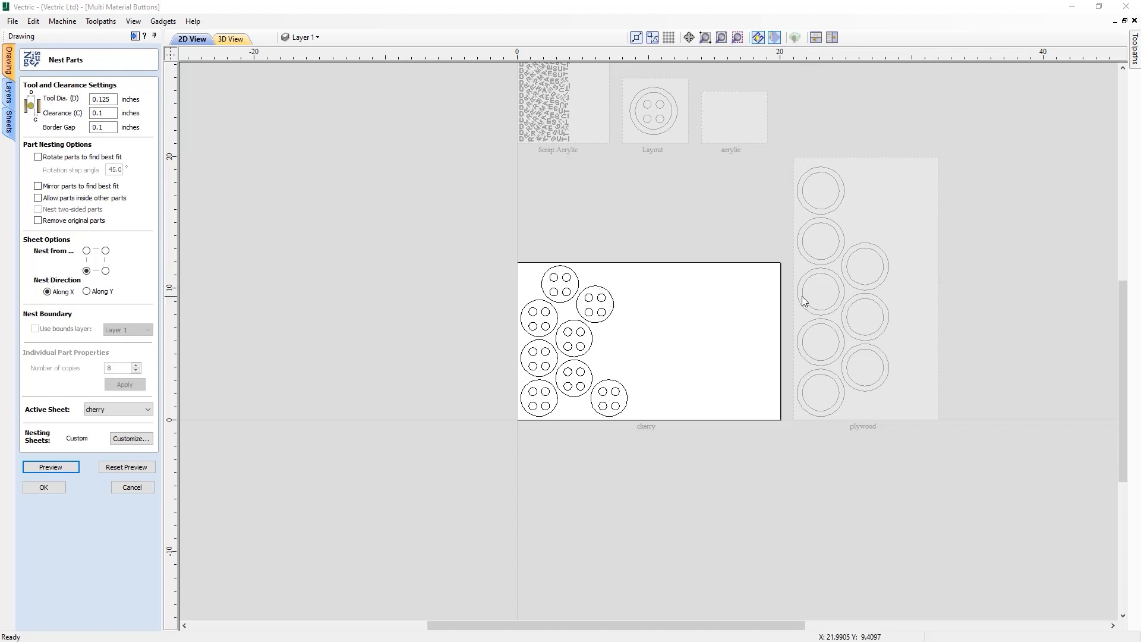
Step: Make Scrap Acrylic the active sheet and close Nest Parts
{"action": "left_click", "coordinate": [671, 312]}
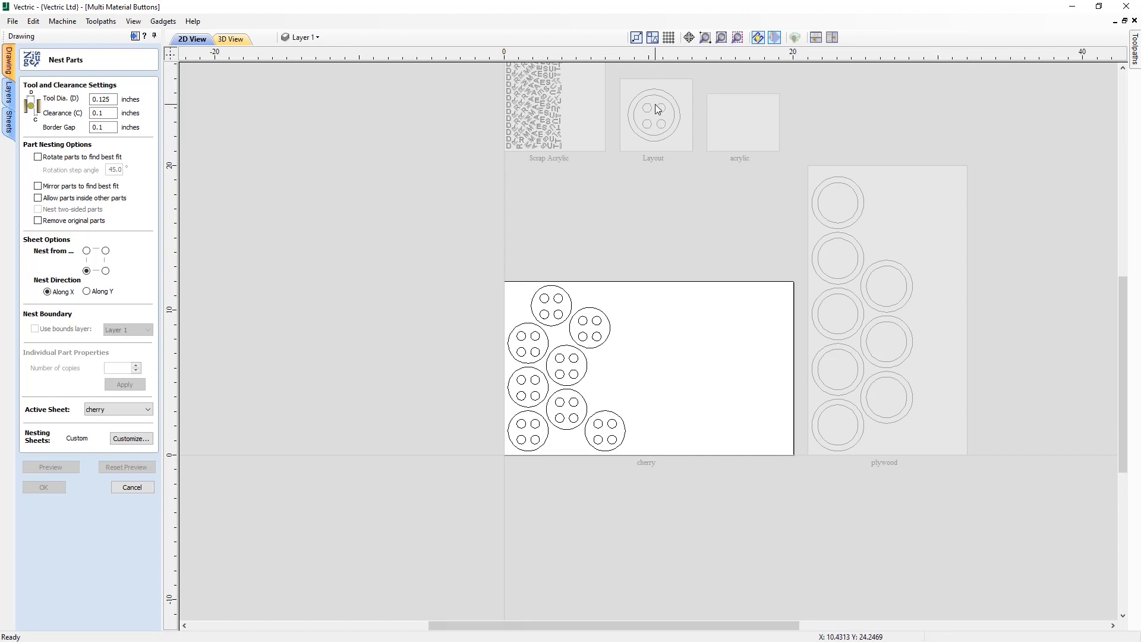
{"action": "left_click", "coordinate": [581, 130]}
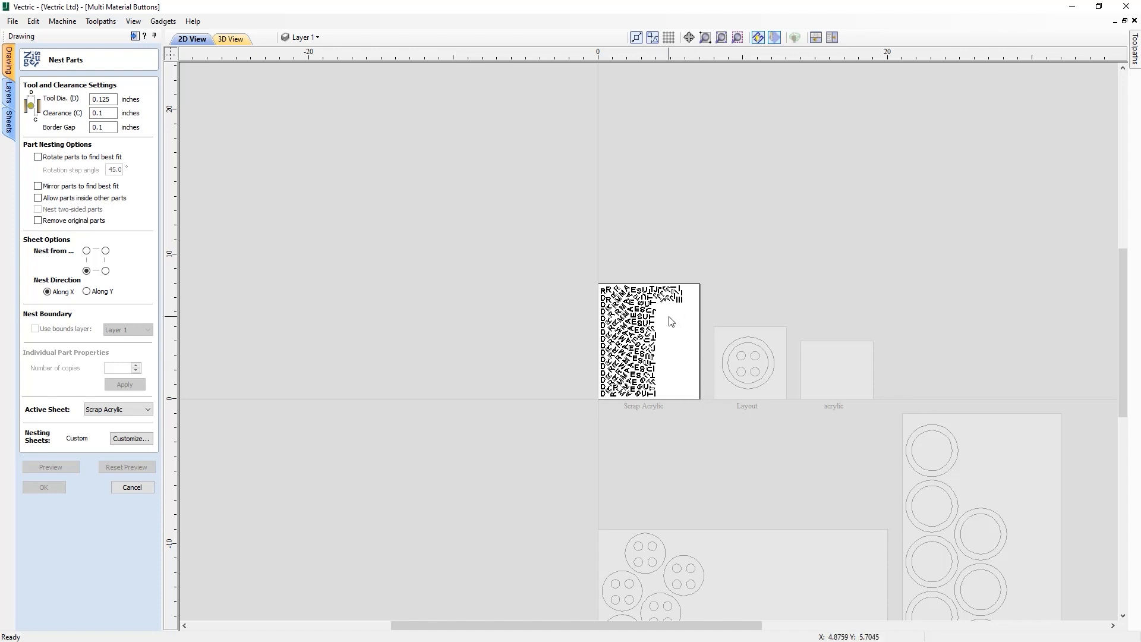
{"action": "left_click", "coordinate": [128, 487]}
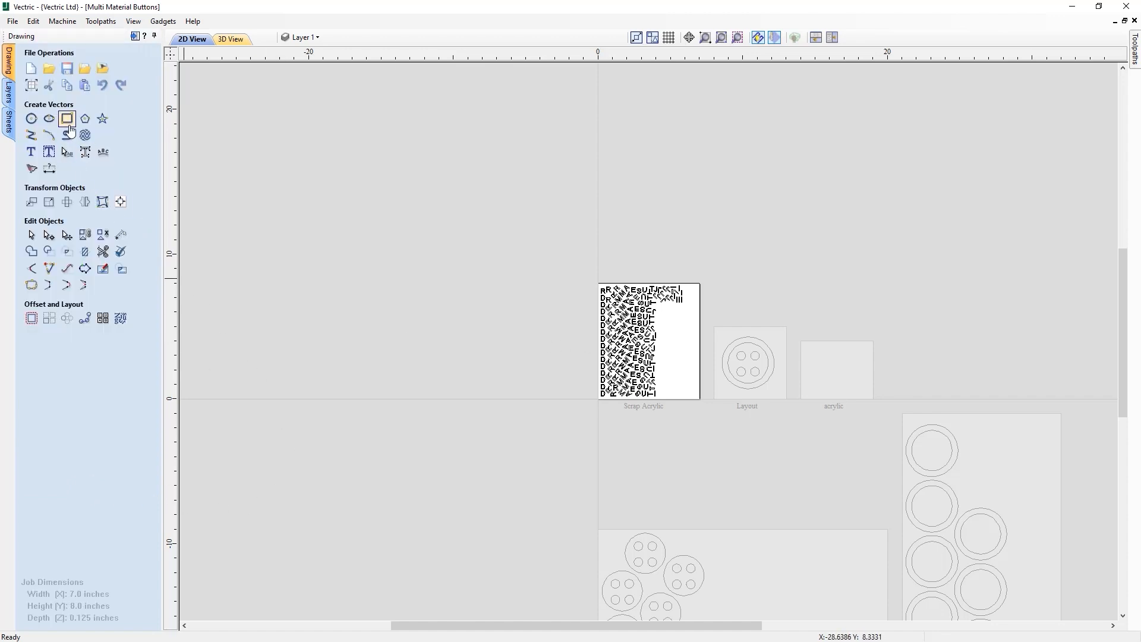
Step: Draw a rectangle about 2.70 by 6.74 inches over the empty area beside the letters on Scrap Acrylic, and select it for transforming
{"action": "left_click", "coordinate": [69, 127]}
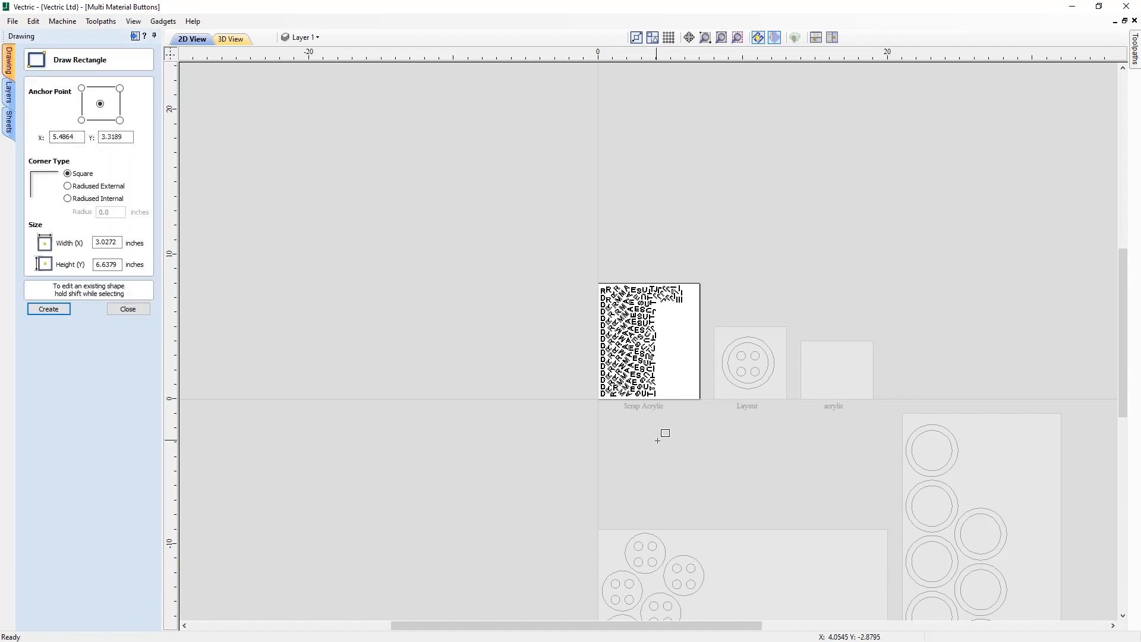
{"action": "left_click_drag", "start_coordinate": [701, 399], "coordinate": [660, 302]}
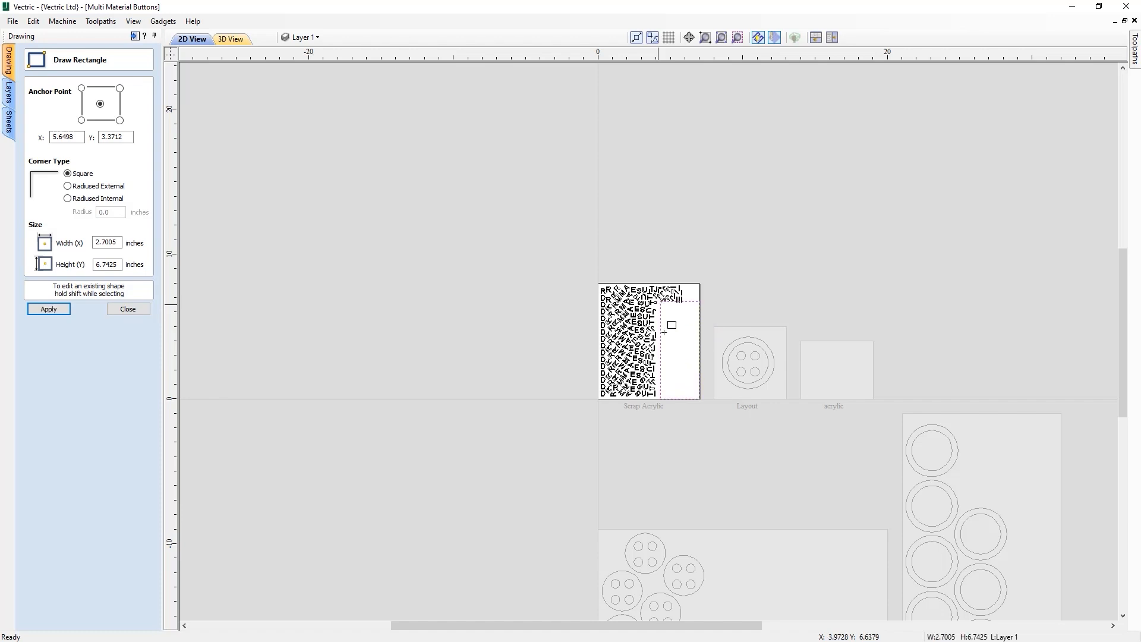
{"action": "scroll", "coordinate": [682, 362], "scroll_direction": "up", "scroll_amount": 5}
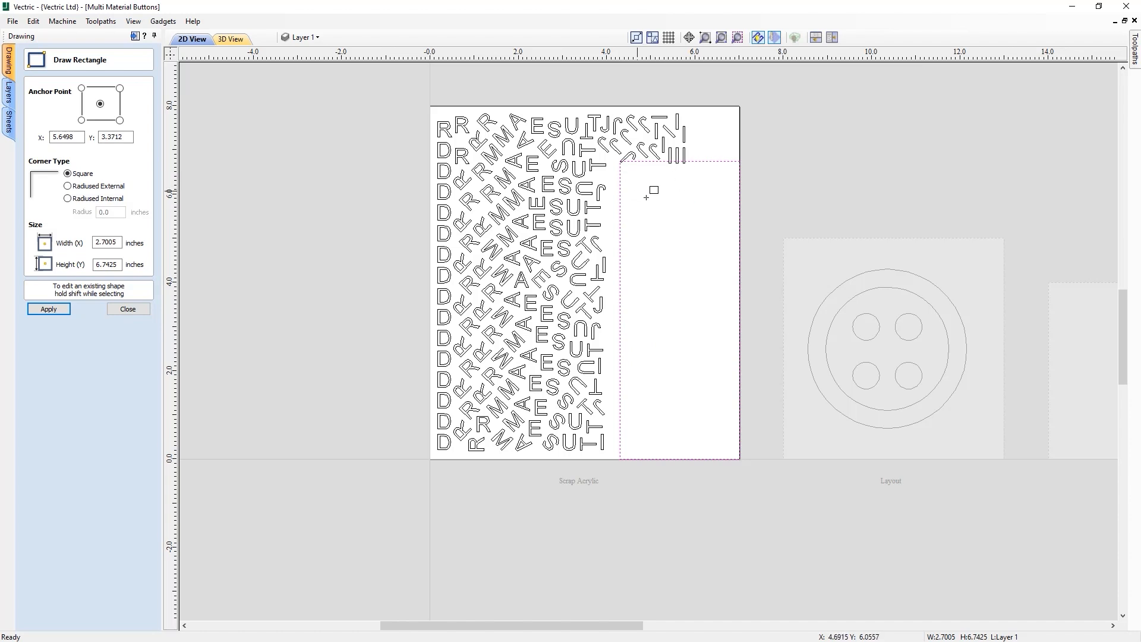
{"action": "left_click", "coordinate": [135, 309]}
{"action": "left_click", "coordinate": [680, 156]}
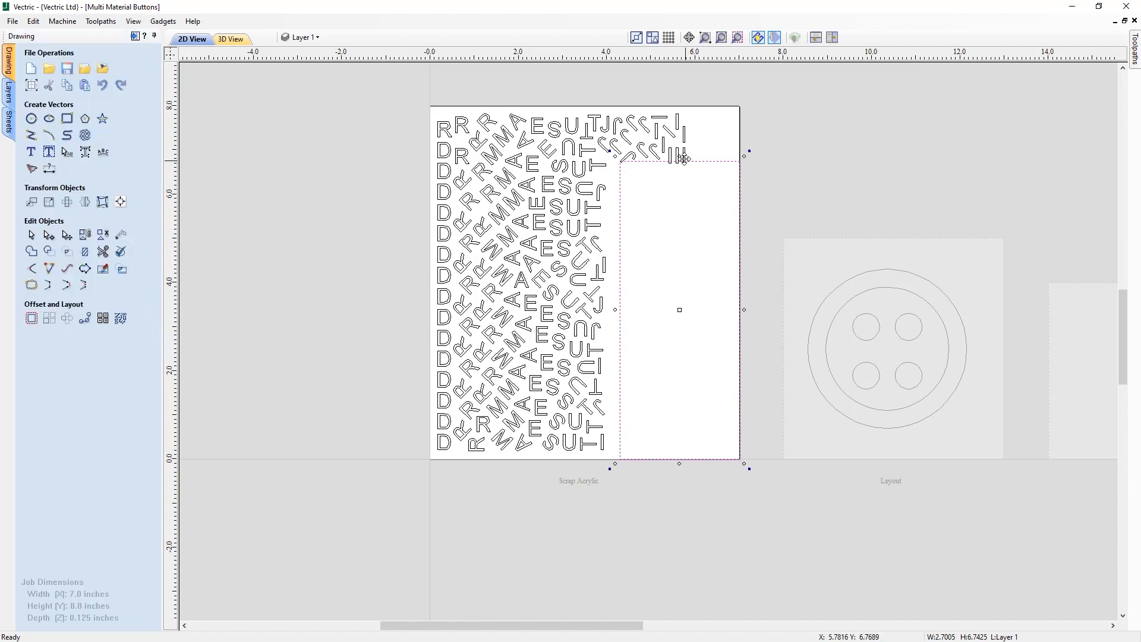
Step: Resize the rectangle to about 2.94 by 6.70 inches and move it to a new layer named Boundary
{"action": "left_click_drag", "start_coordinate": [680, 156], "coordinate": [679, 163]}
{"action": "left_click_drag", "start_coordinate": [620, 311], "coordinate": [609, 311]}
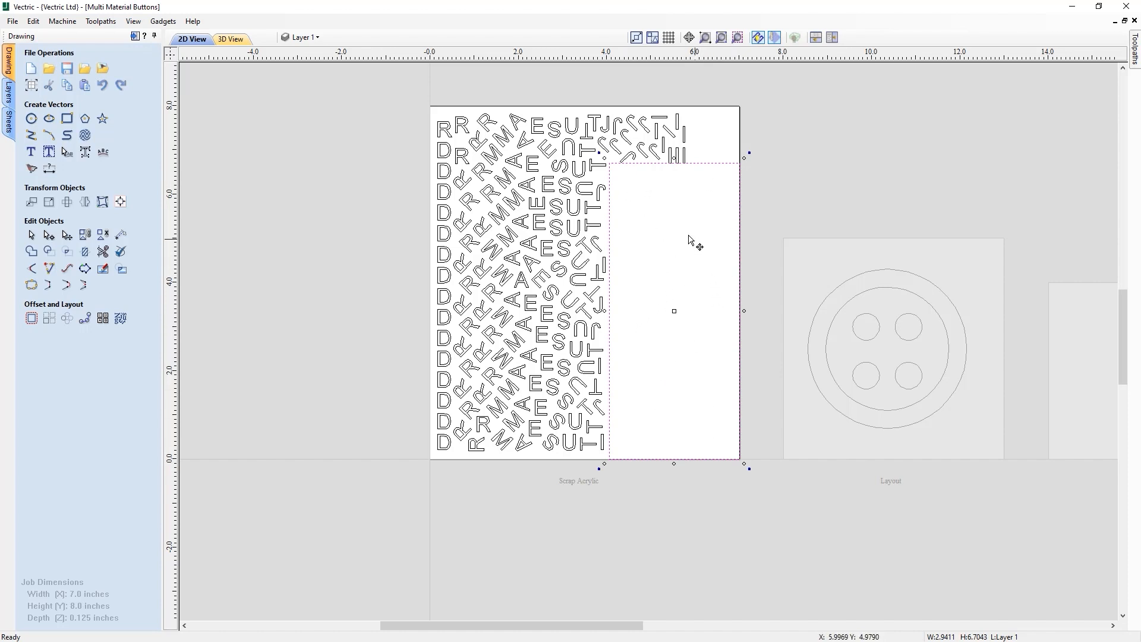
{"action": "right_click", "coordinate": [712, 164]}
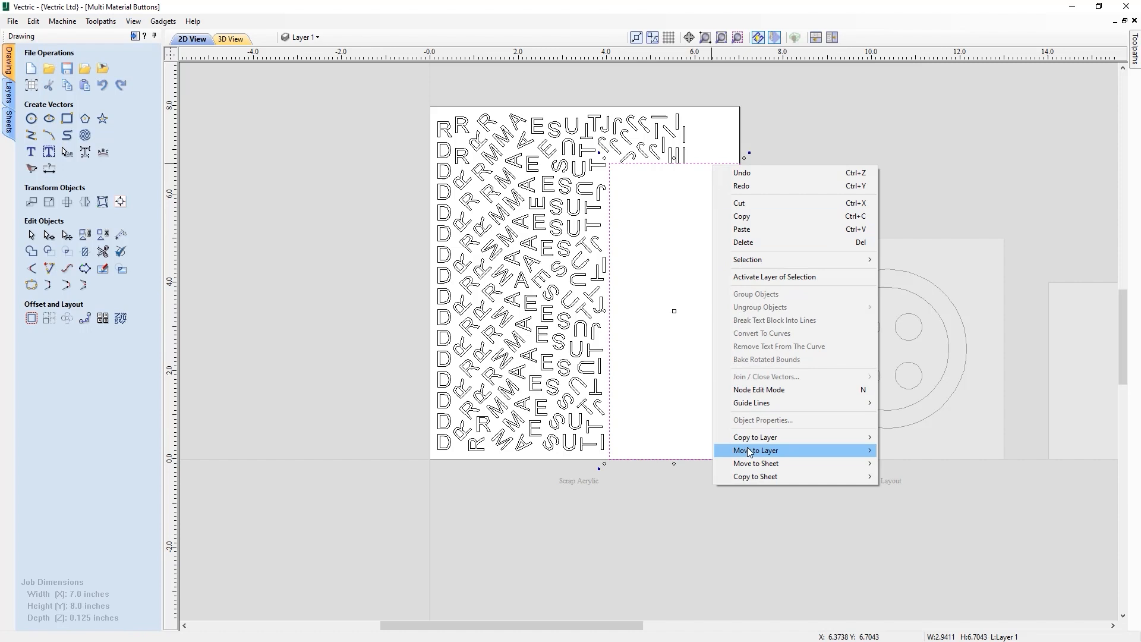
{"action": "mouse_move", "coordinate": [759, 452]}
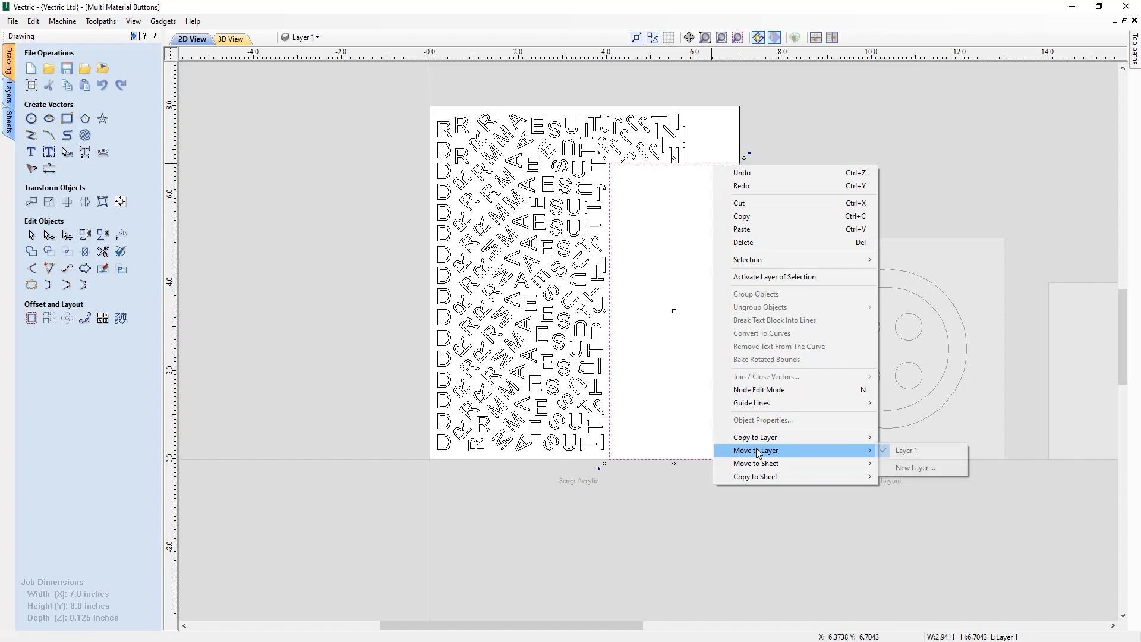
{"action": "left_click", "coordinate": [908, 469]}
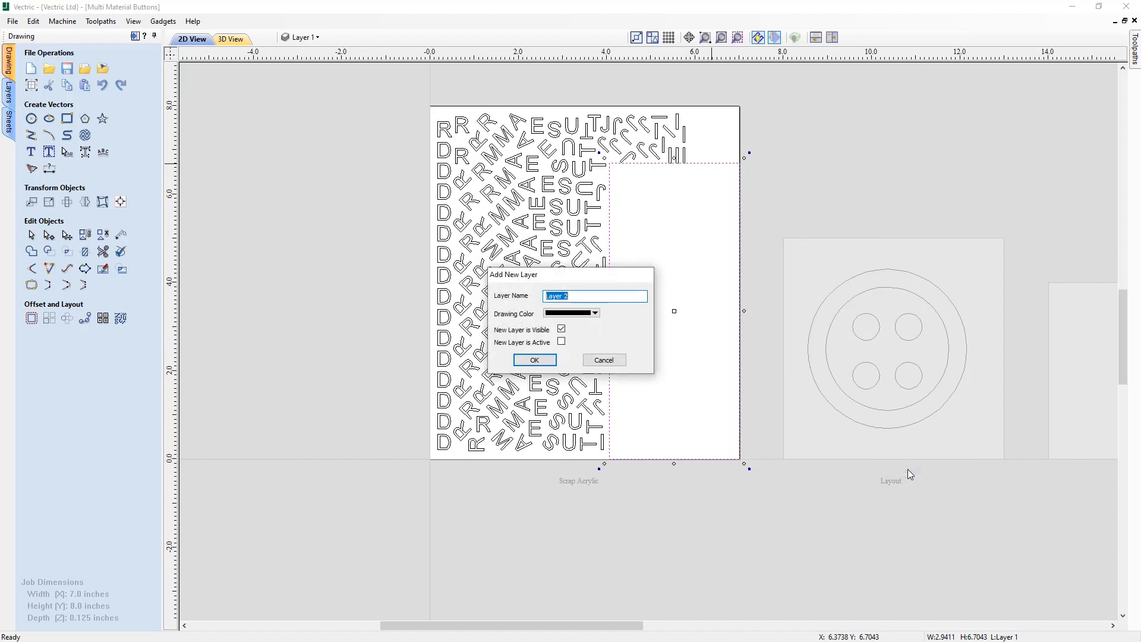
{"action": "type", "text": "Boundary"}
{"action": "left_click", "coordinate": [538, 359]}
{"action": "left_click", "coordinate": [656, 369]}
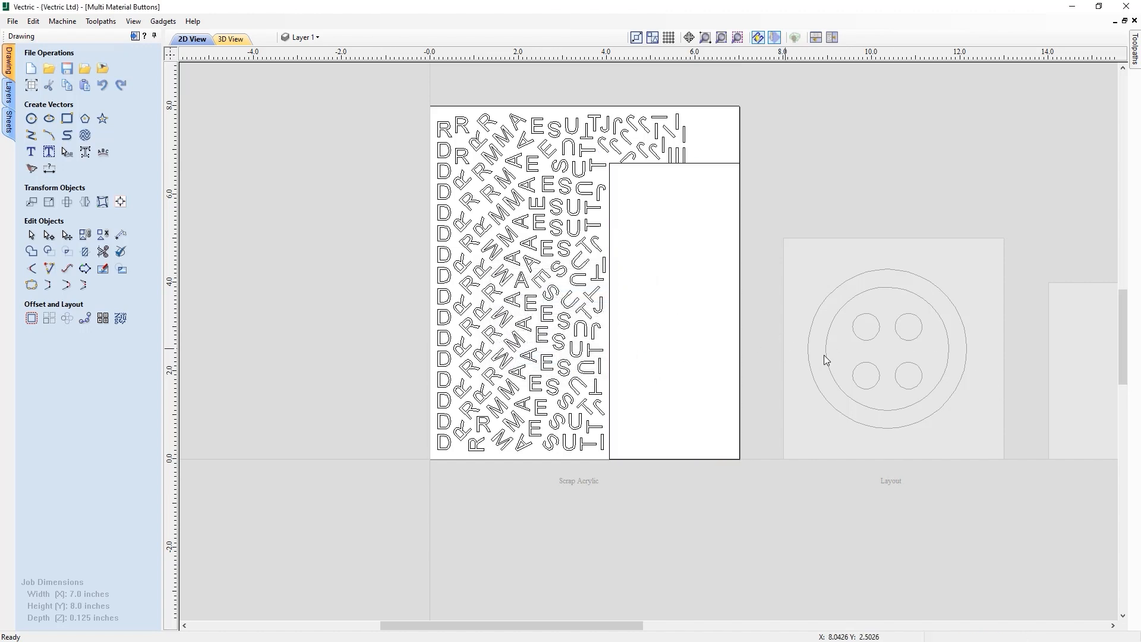
Step: Select the button's four holes on the Layout sheet and set Scrap Acrylic as their custom nesting sheet in Nest Parts
{"action": "left_click", "coordinate": [902, 363]}
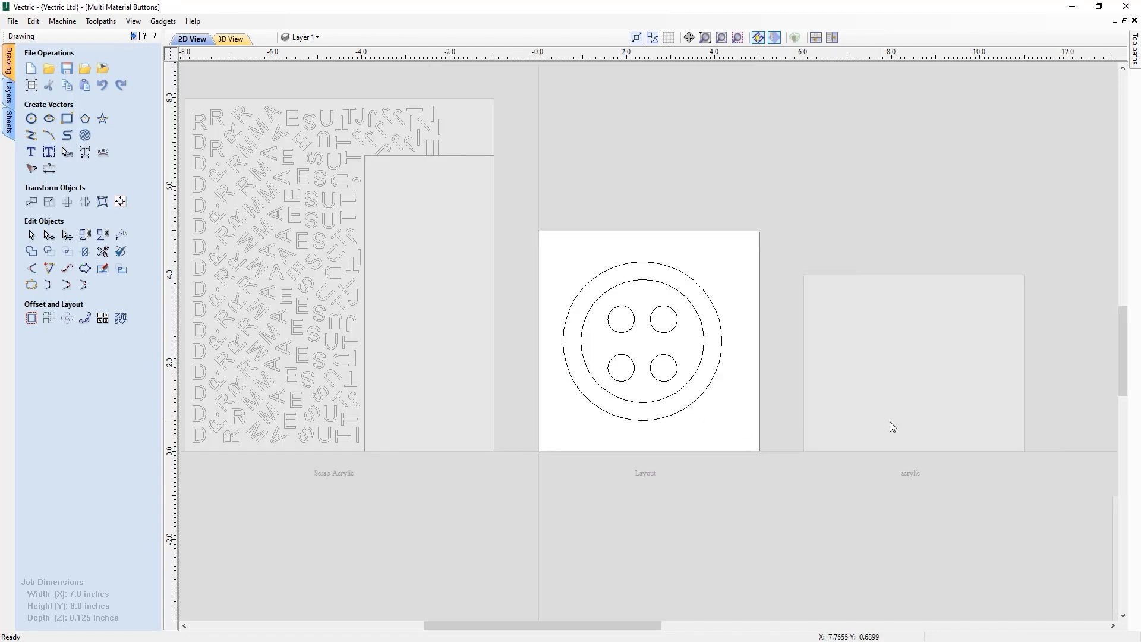
{"action": "left_click_drag", "start_coordinate": [663, 369], "coordinate": [619, 311]}
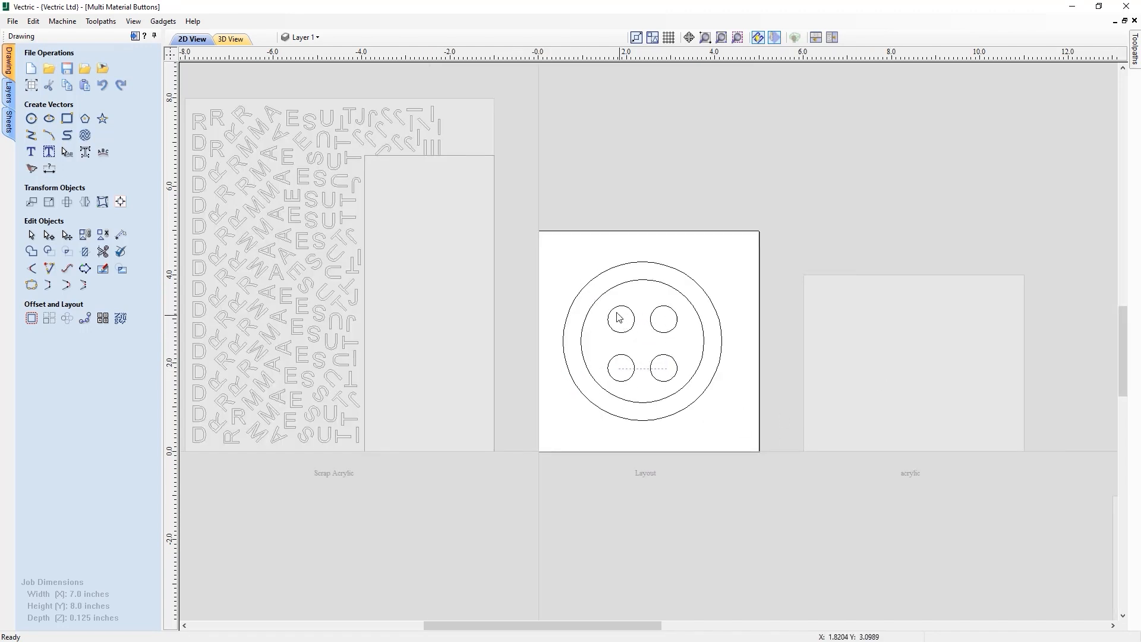
{"action": "left_click", "coordinate": [121, 320]}
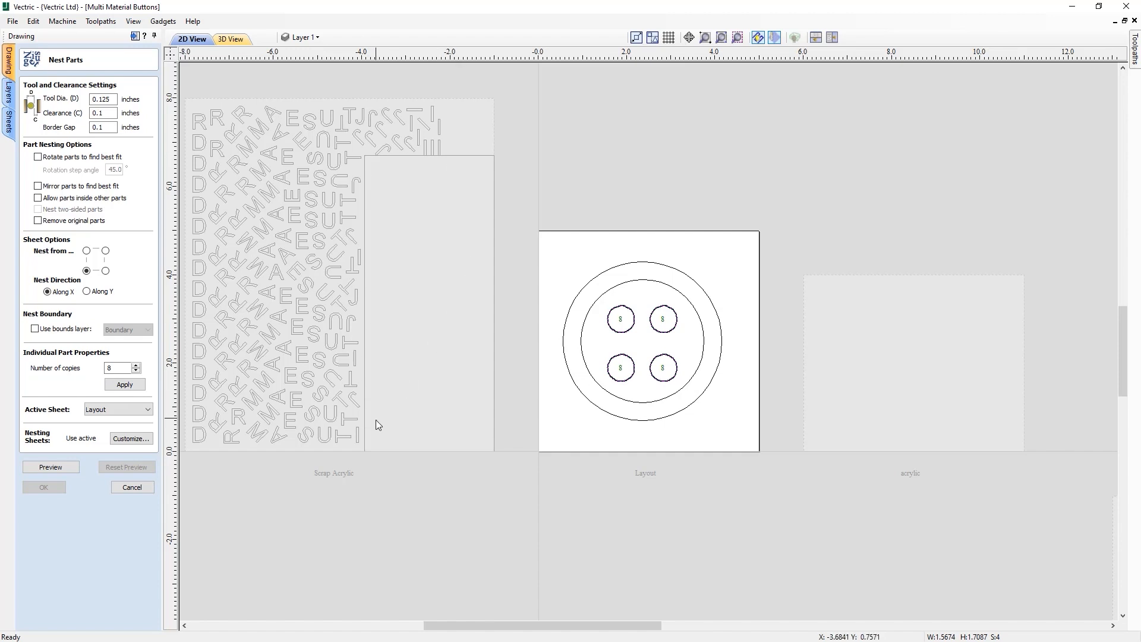
{"action": "left_click", "coordinate": [142, 441]}
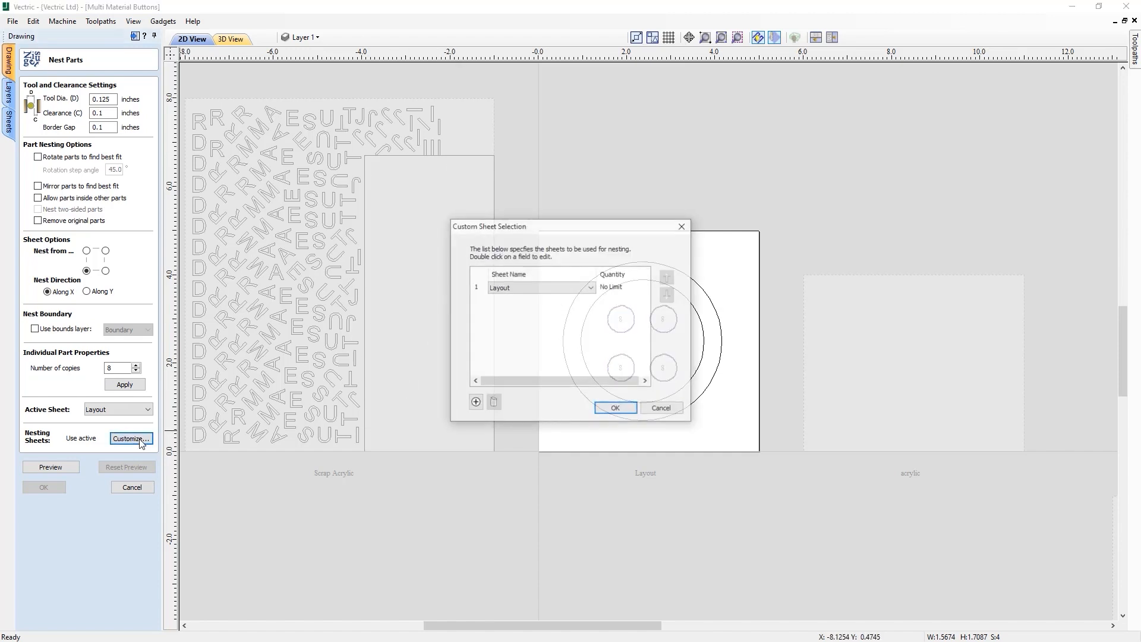
{"action": "left_click", "coordinate": [588, 292]}
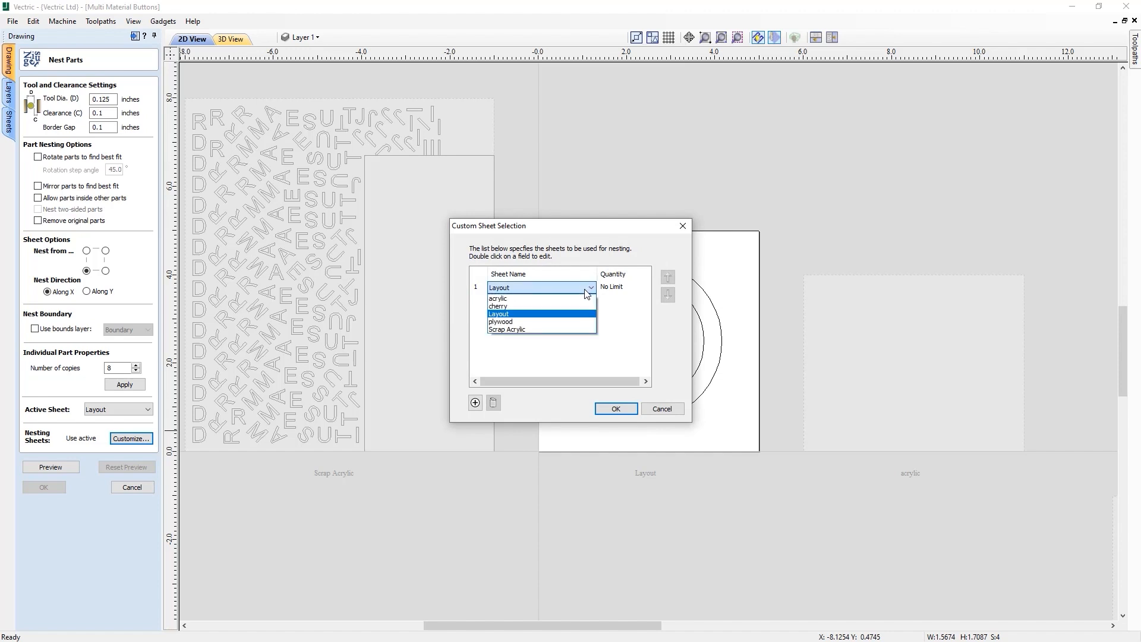
{"action": "left_click", "coordinate": [542, 326]}
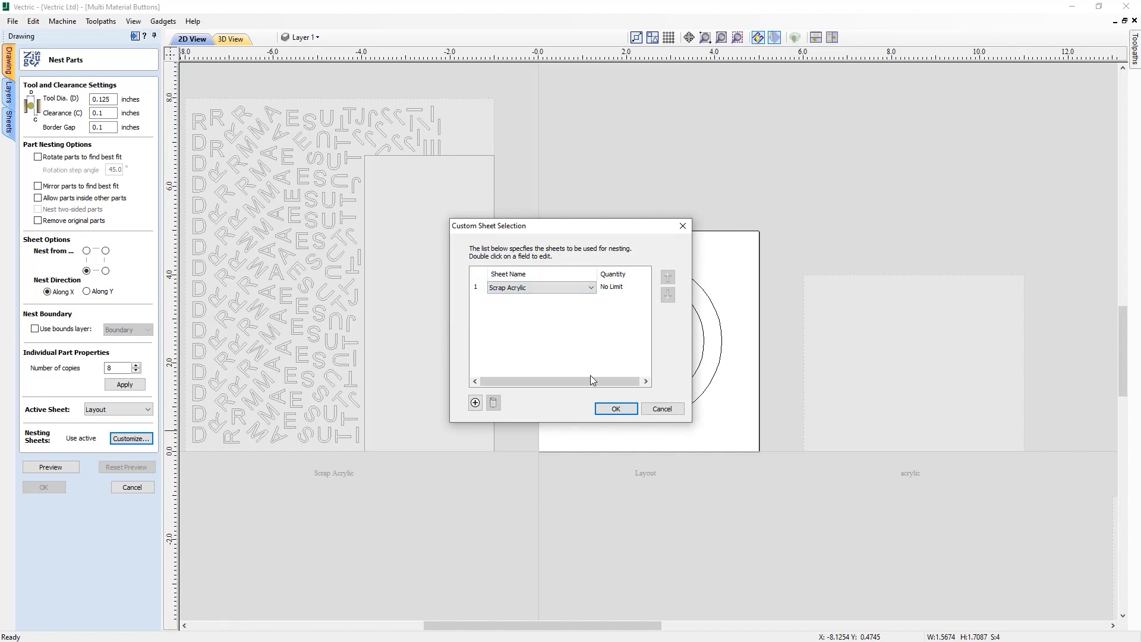
{"action": "left_click", "coordinate": [616, 409]}
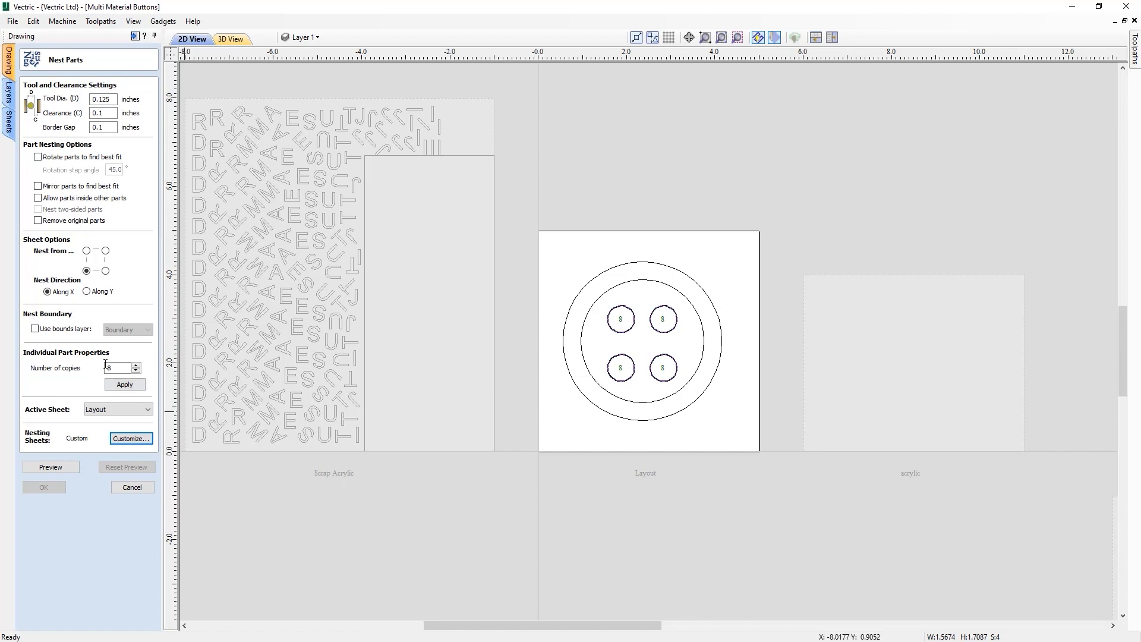
Step: Use the Boundary layer as the nest boundary, preview the nested holes across the sheets, and reset the preview
{"action": "left_click", "coordinate": [37, 330]}
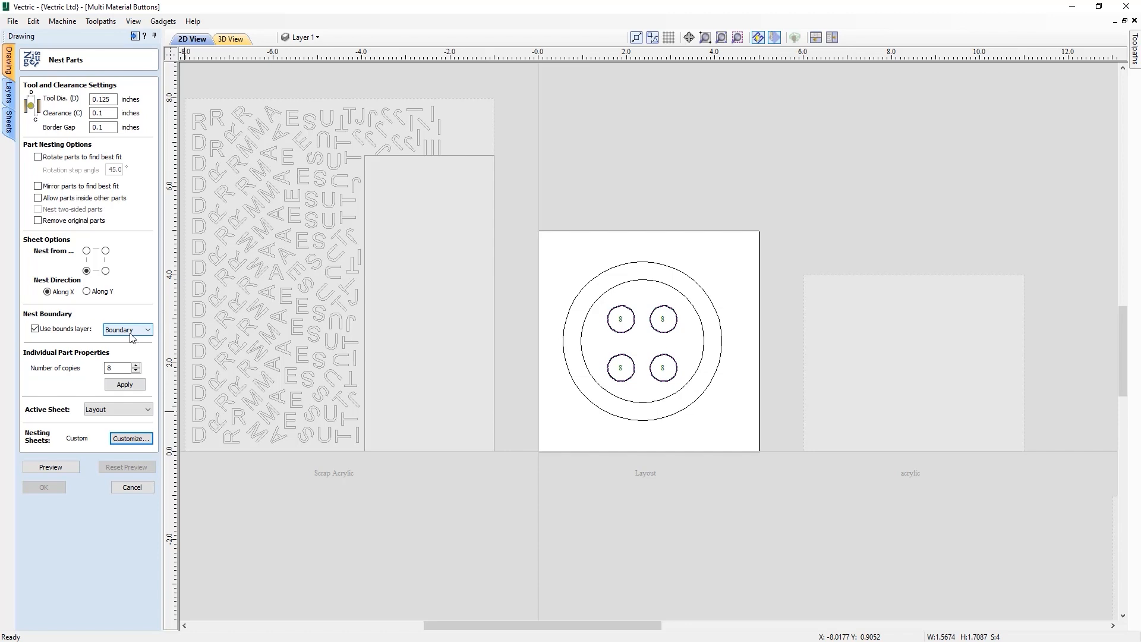
{"action": "left_click", "coordinate": [51, 468]}
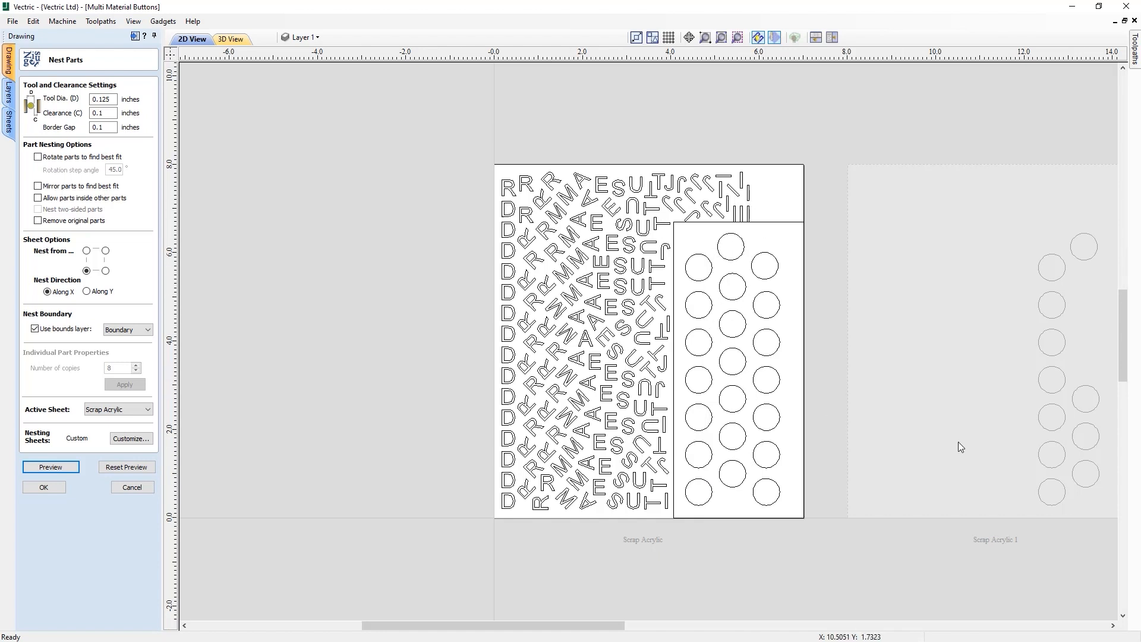
{"action": "left_click_drag", "start_coordinate": [566, 621], "coordinate": [637, 612]}
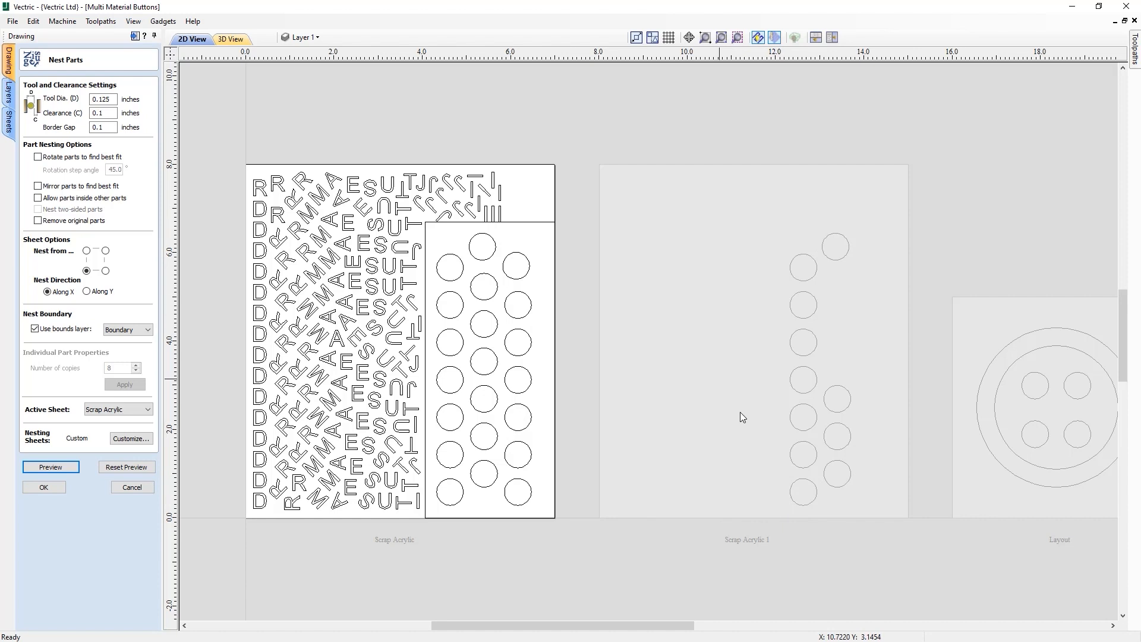
{"action": "left_click_drag", "start_coordinate": [665, 625], "coordinate": [795, 486]}
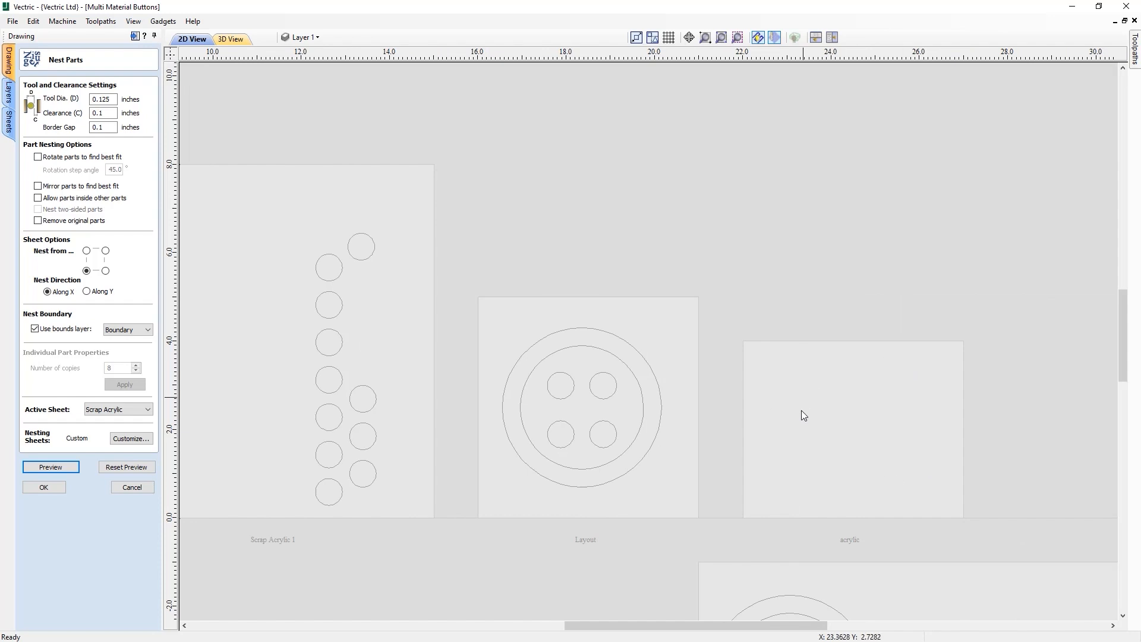
{"action": "left_click_drag", "start_coordinate": [752, 624], "coordinate": [739, 625]}
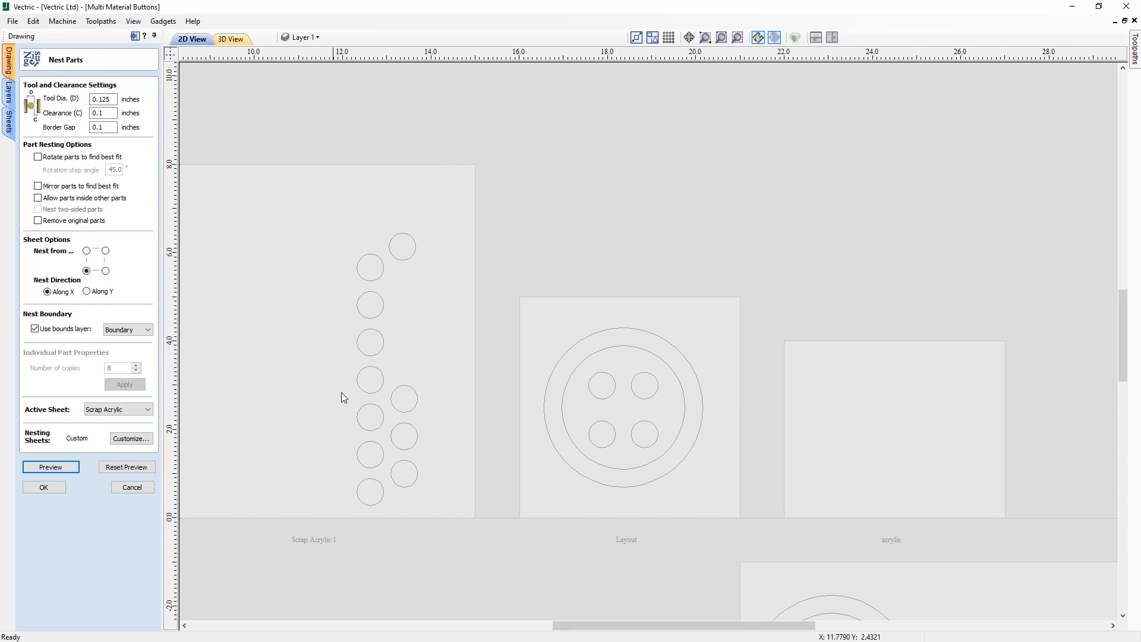
{"action": "left_click_drag", "start_coordinate": [795, 628], "coordinate": [647, 626]}
{"action": "left_click", "coordinate": [105, 467]}
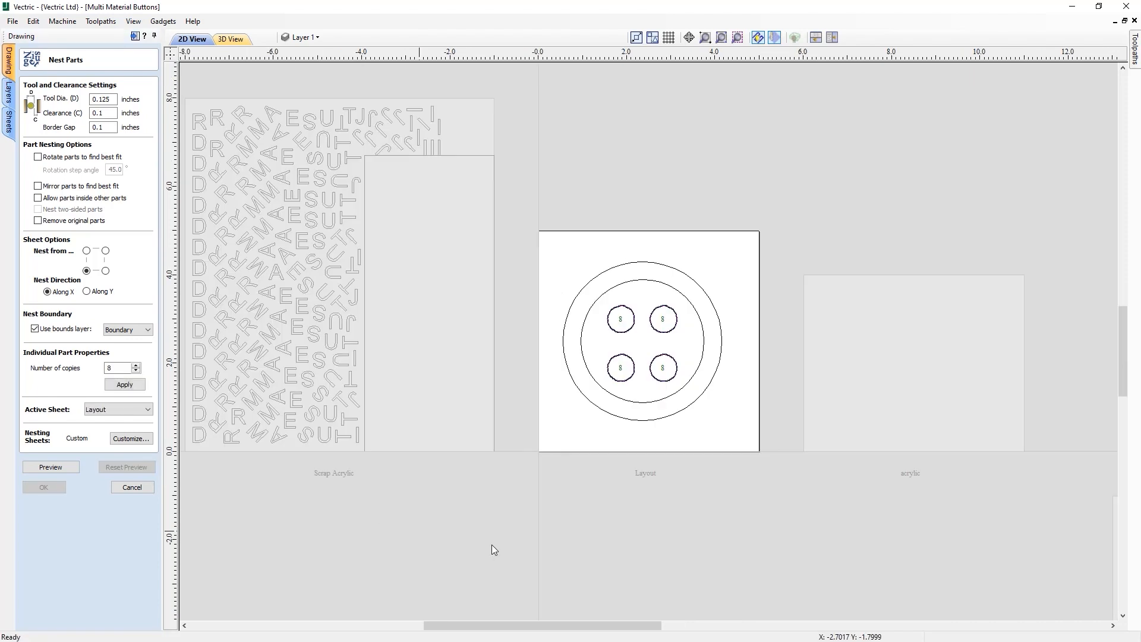
Step: Limit the quantity of Scrap Acrylic to 1 in the custom nesting sheets
{"action": "left_click", "coordinate": [125, 441]}
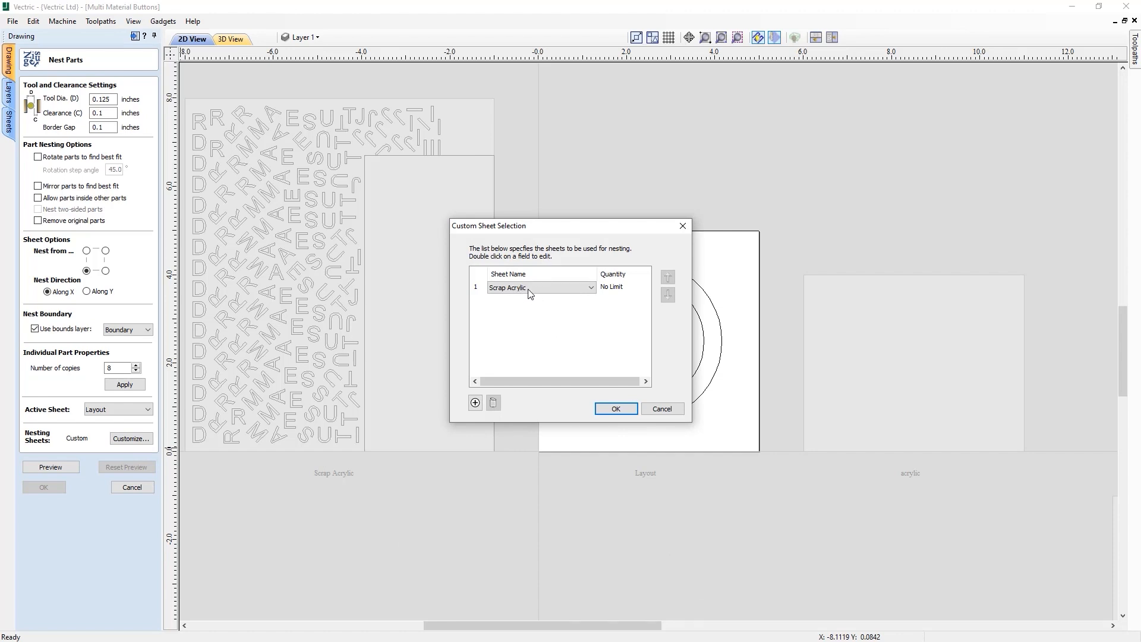
{"action": "left_click", "coordinate": [624, 289]}
{"action": "left_click", "coordinate": [624, 288]}
{"action": "double_click", "coordinate": [624, 289]}
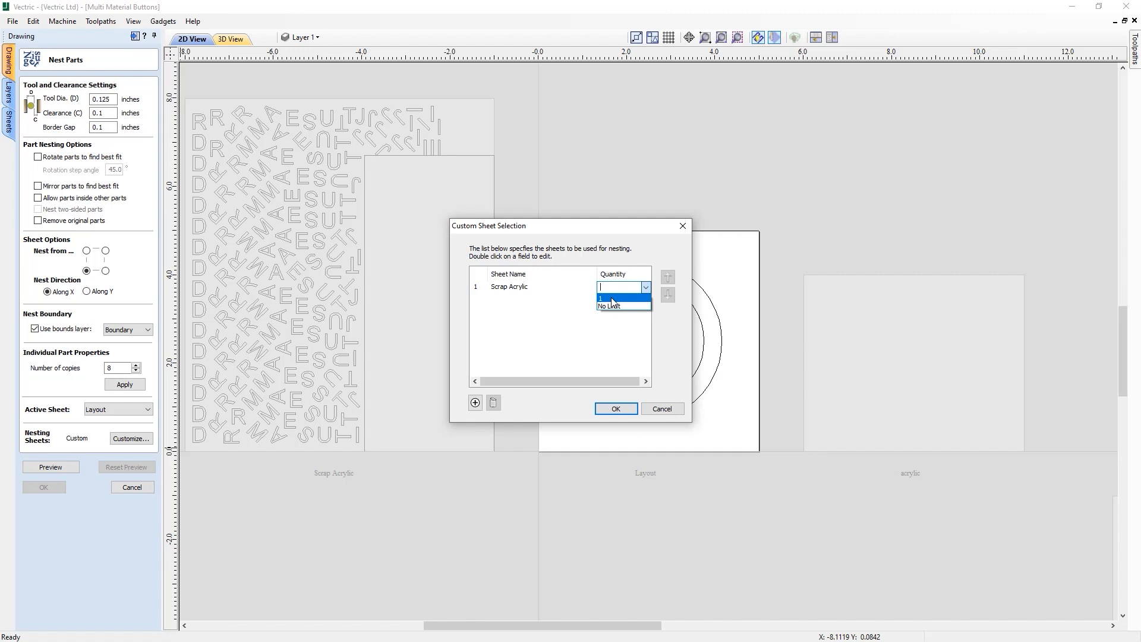
{"action": "left_click", "coordinate": [612, 299]}
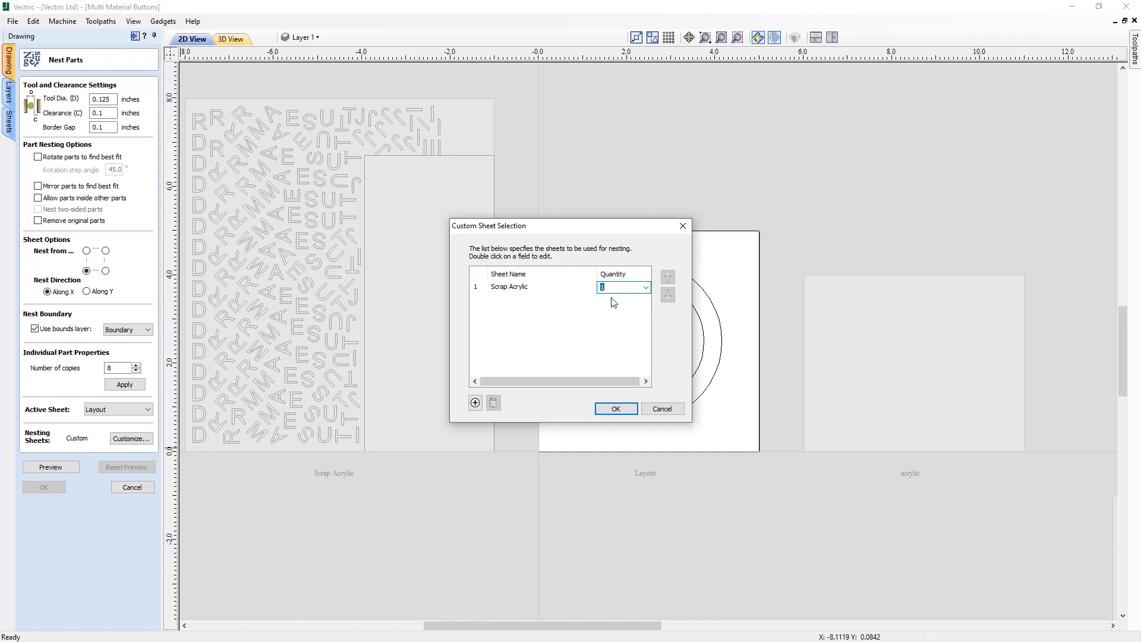
Step: Add acrylic as the second sheet in the custom nesting list
{"action": "left_click", "coordinate": [476, 403]}
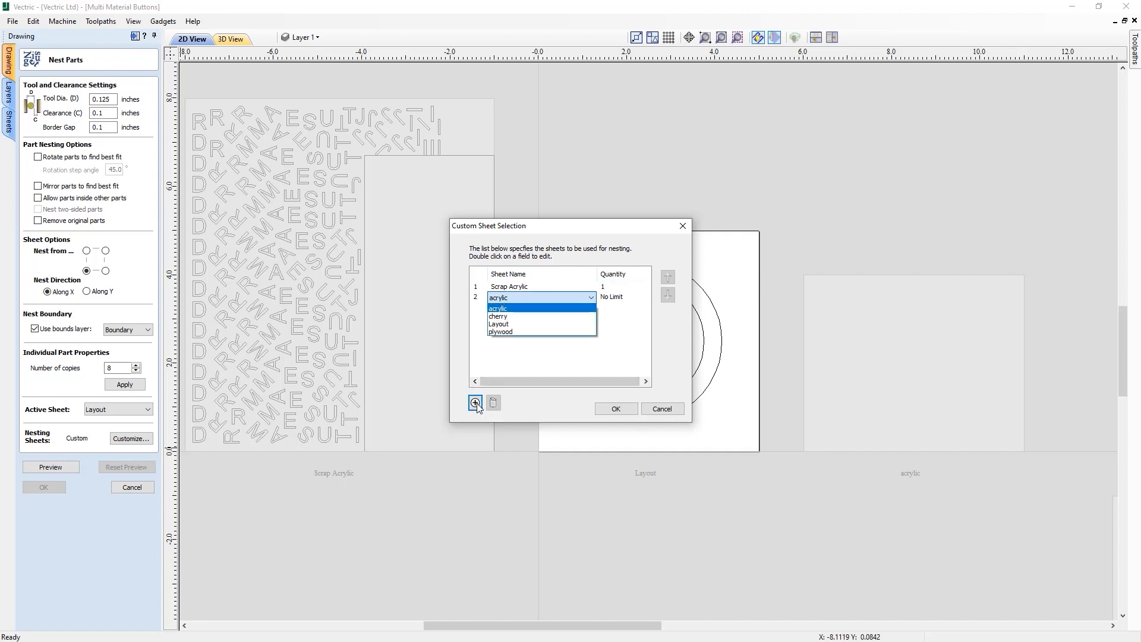
{"action": "left_click", "coordinate": [508, 309]}
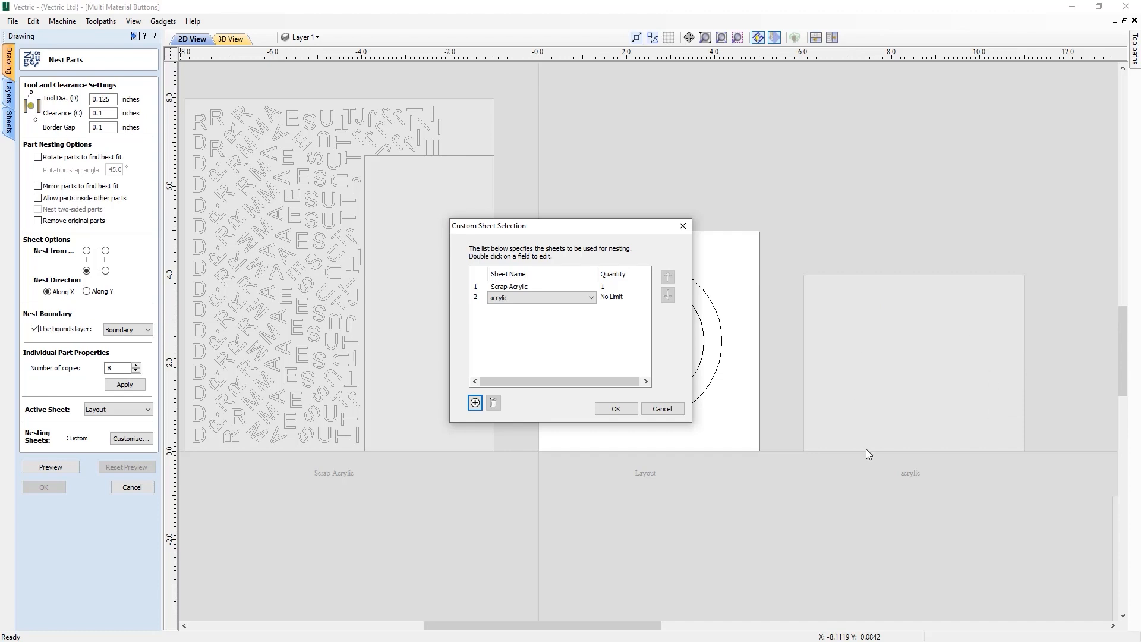
{"action": "left_click", "coordinate": [515, 298]}
{"action": "left_click", "coordinate": [510, 309]}
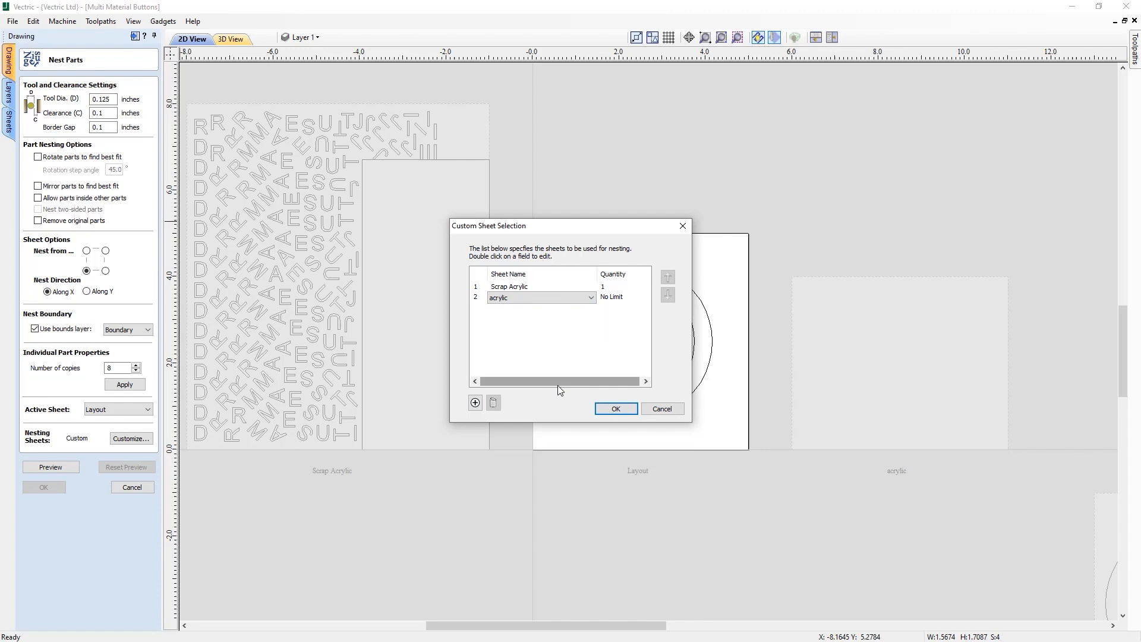
Step: Try reordering Scrap Acrylic and acrylic in the custom nesting list, keeping Scrap Acrylic first
{"action": "left_click", "coordinate": [540, 289]}
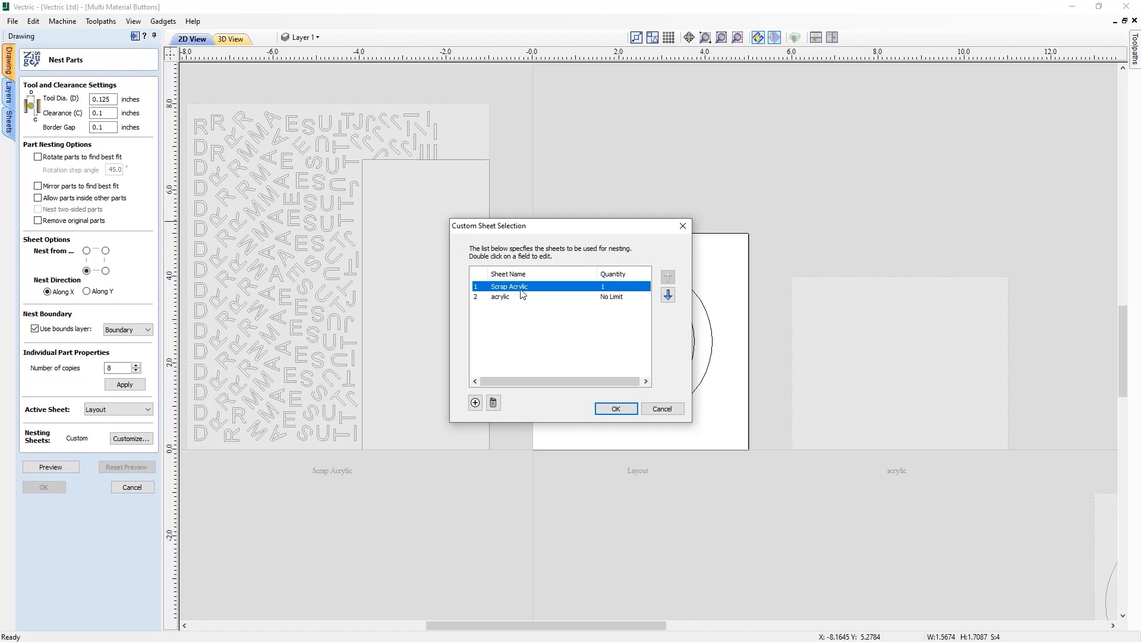
{"action": "left_click", "coordinate": [669, 295]}
{"action": "left_click", "coordinate": [668, 277]}
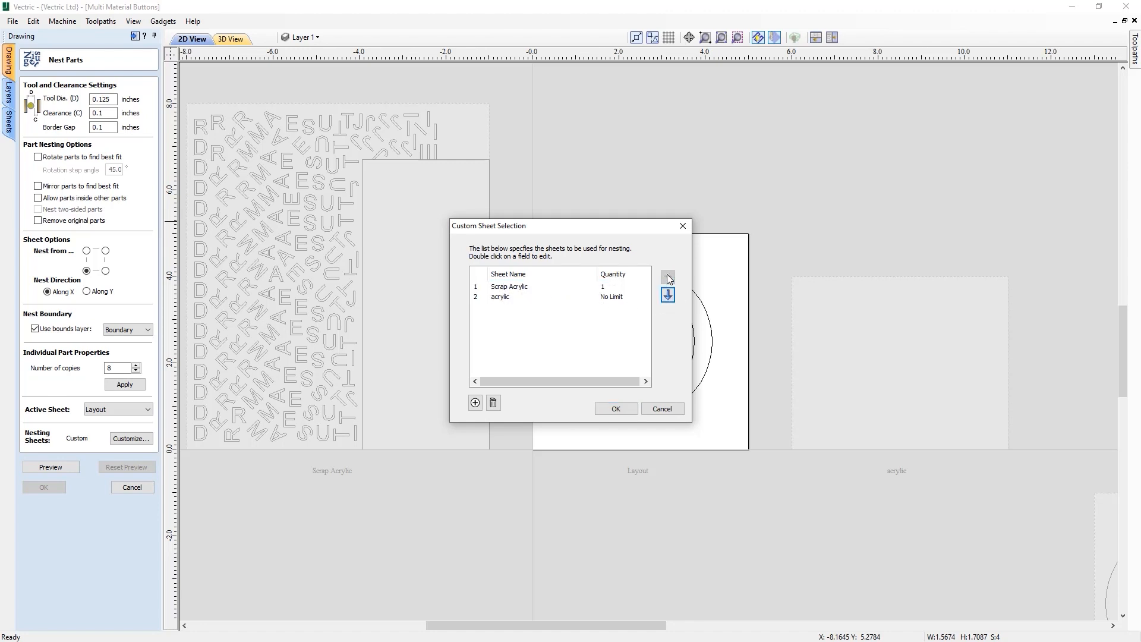
{"action": "left_click", "coordinate": [513, 301]}
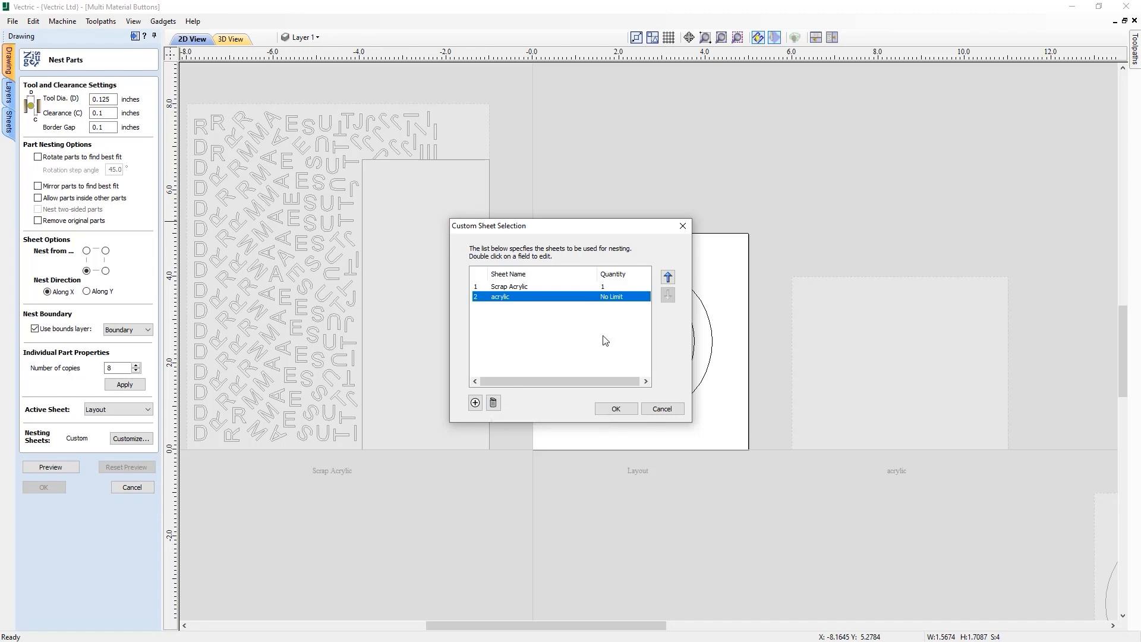
Step: Accept the custom sheet list and preview the nesting of the holes across Scrap Acrylic and acrylic
{"action": "left_click", "coordinate": [617, 409]}
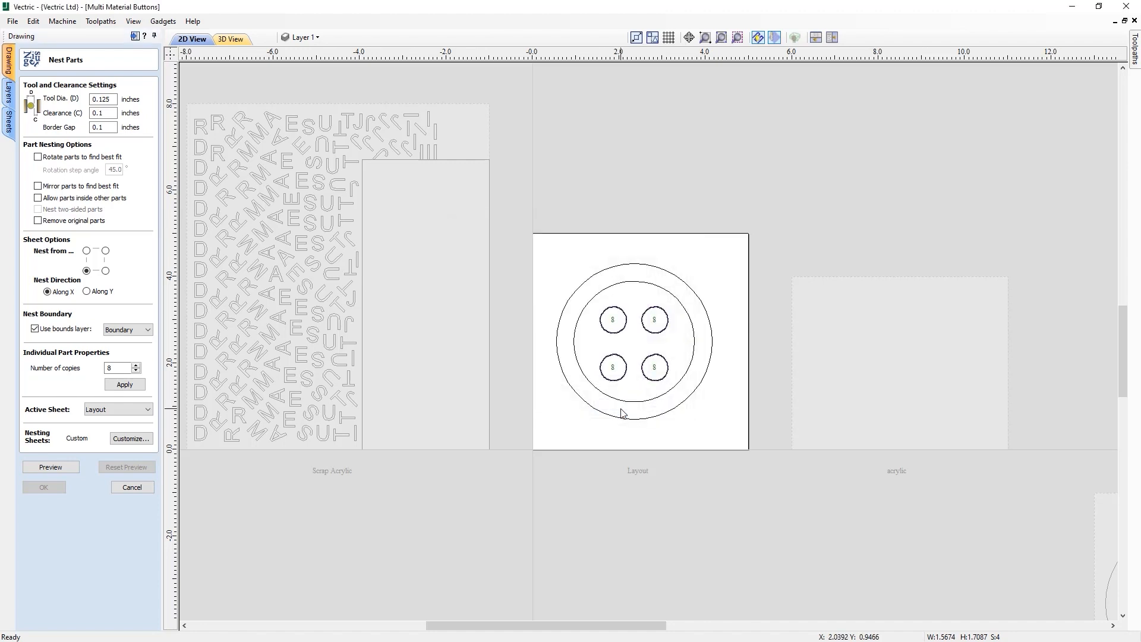
{"action": "scroll", "coordinate": [621, 408], "scroll_direction": "down", "scroll_amount": 1}
{"action": "scroll", "coordinate": [582, 407], "scroll_direction": "up", "scroll_amount": 1}
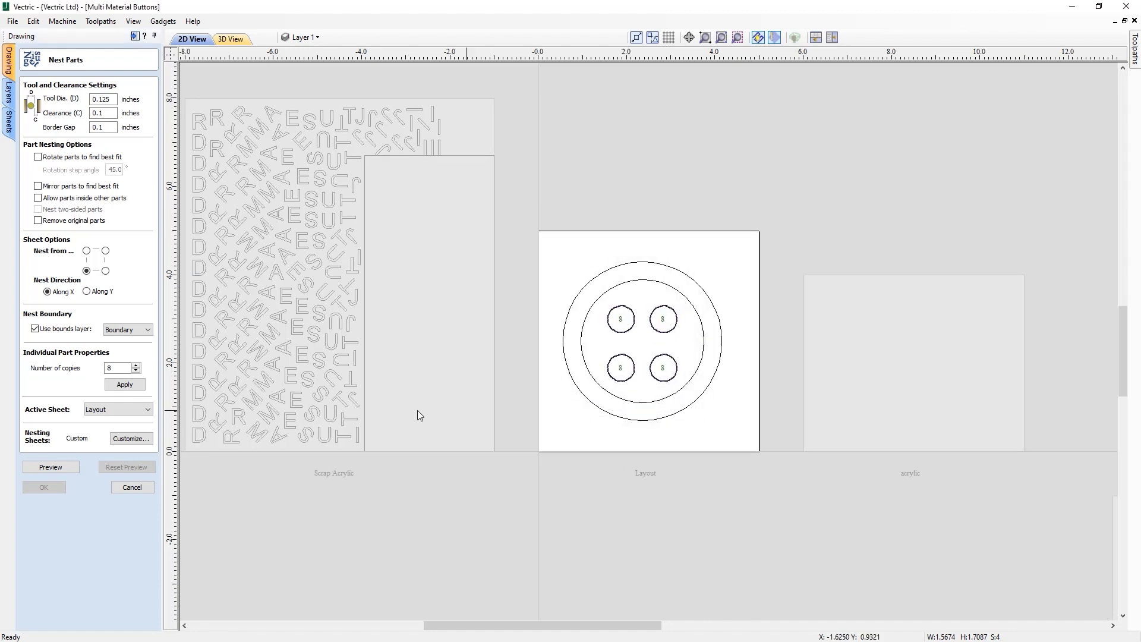
{"action": "left_click", "coordinate": [70, 465]}
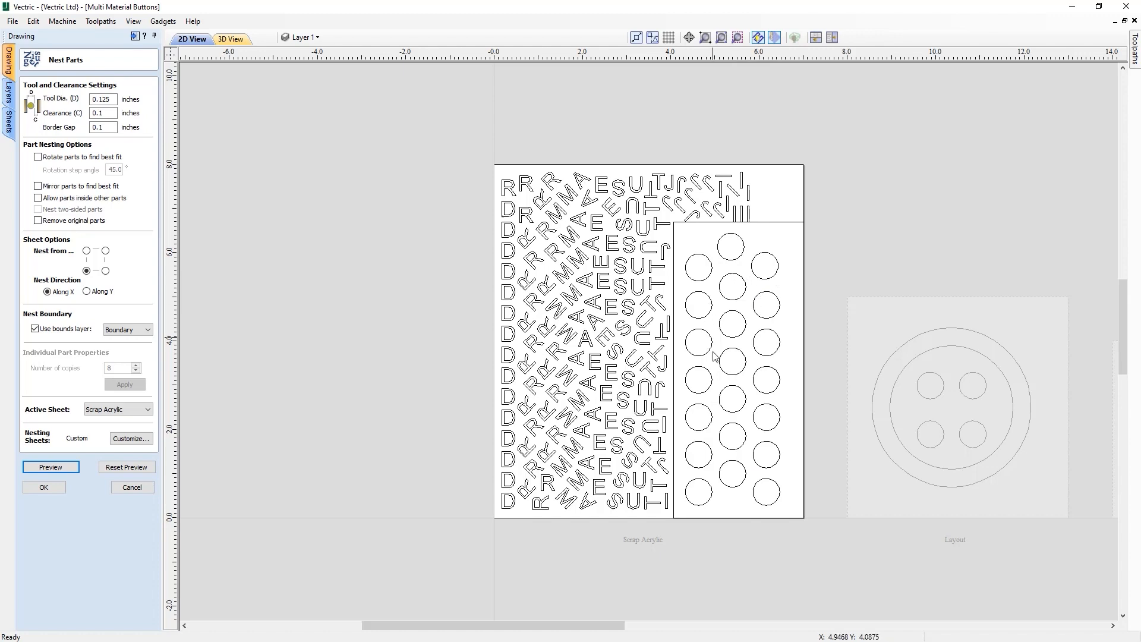
{"action": "left_click_drag", "start_coordinate": [616, 625], "coordinate": [736, 619]}
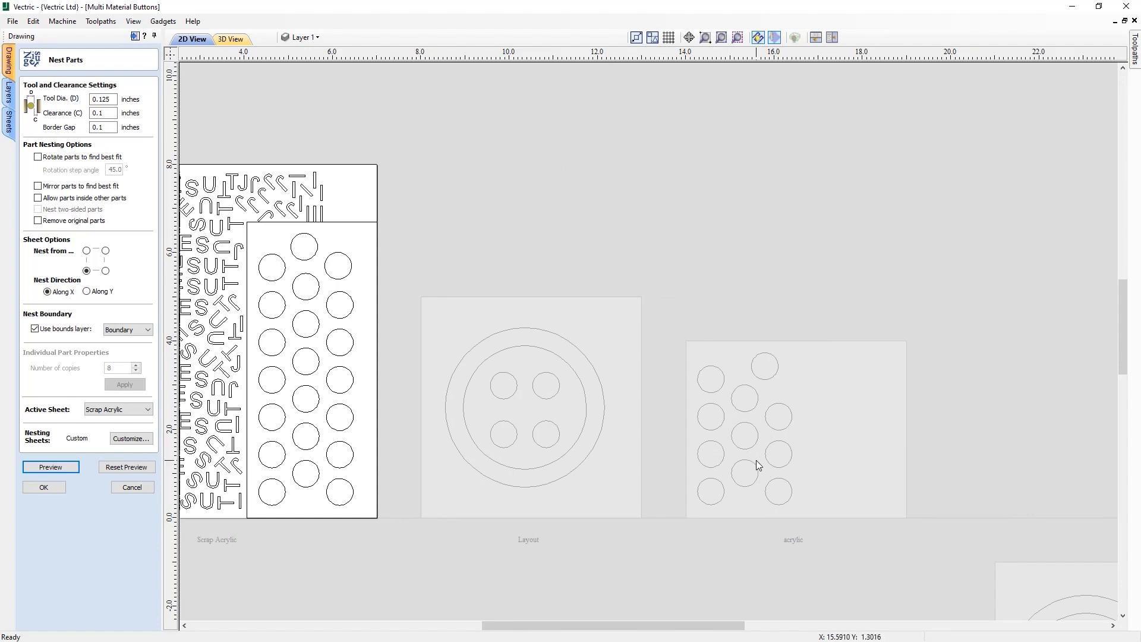
{"action": "left_click", "coordinate": [722, 37]}
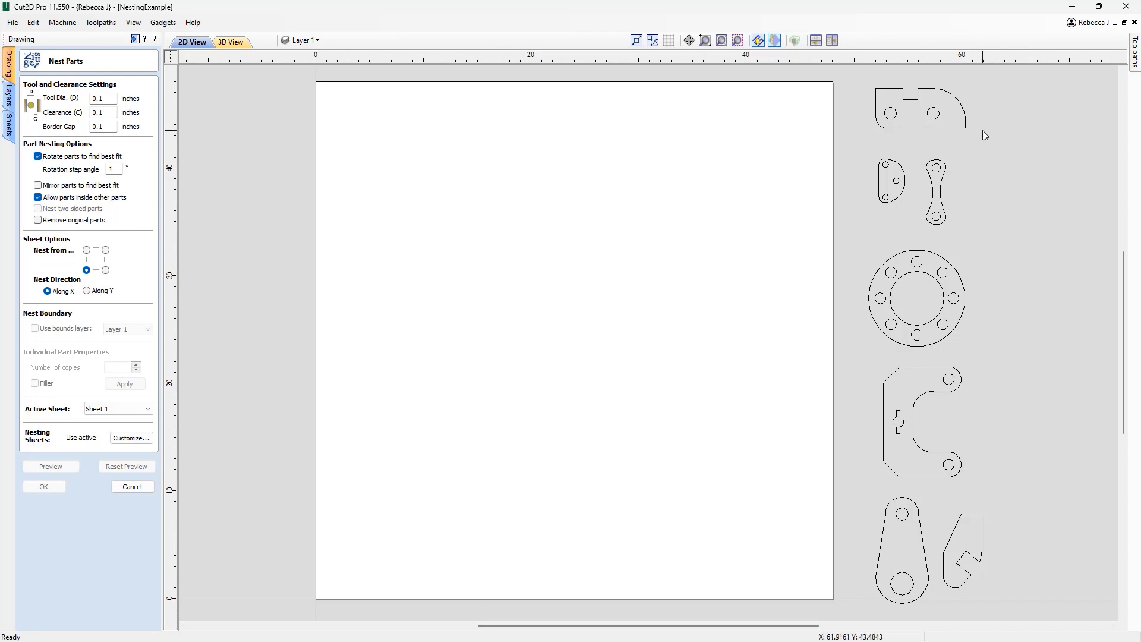
Step: Mark the notched part with two holes as a filler, preview its nesting on Sheet 1, and reset the preview
{"action": "left_click_drag", "start_coordinate": [984, 138], "coordinate": [847, 76]}
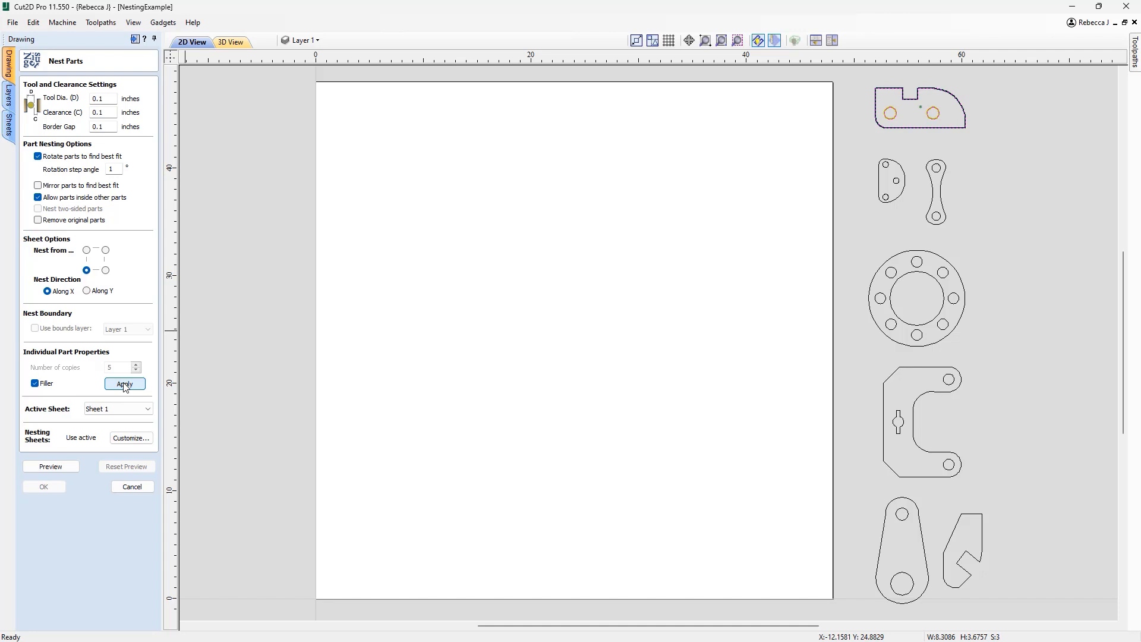
{"action": "left_click", "coordinate": [50, 467]}
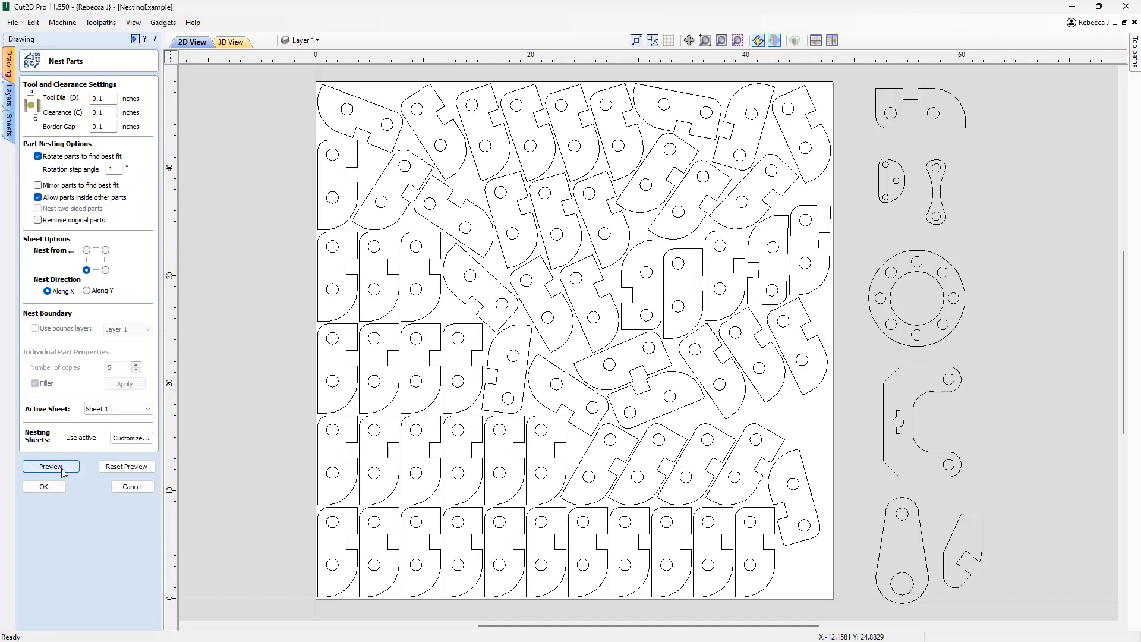
{"action": "left_click", "coordinate": [138, 468]}
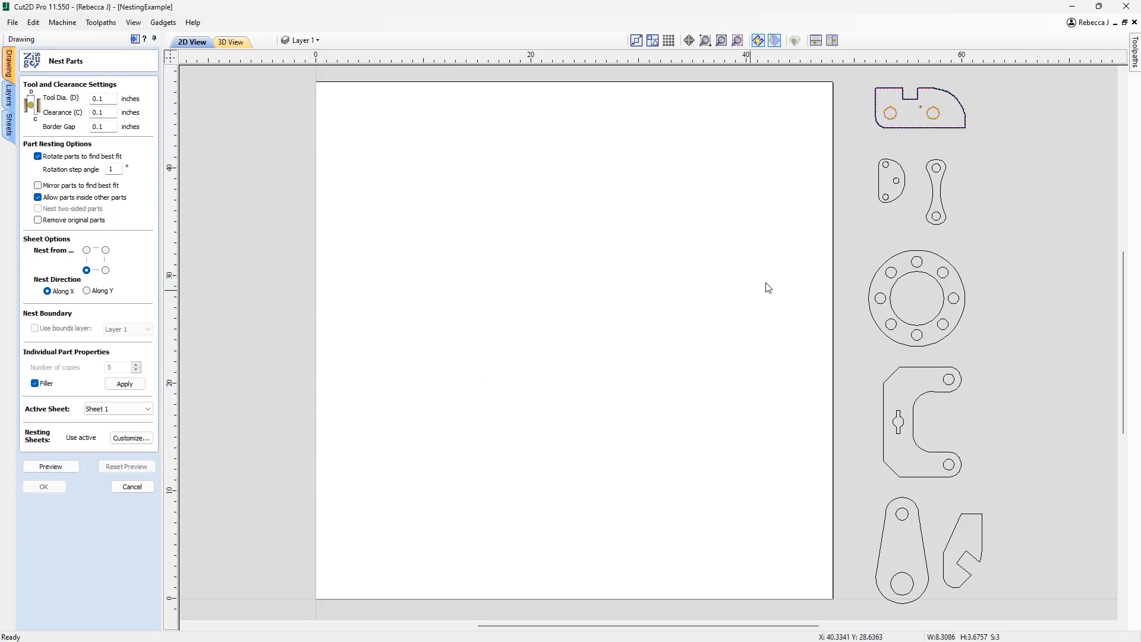
Step: Mark the narrow two-hole link as a filler part and preview its nesting on Sheet 1
{"action": "left_click", "coordinate": [925, 161]}
{"action": "left_click", "coordinate": [34, 384]}
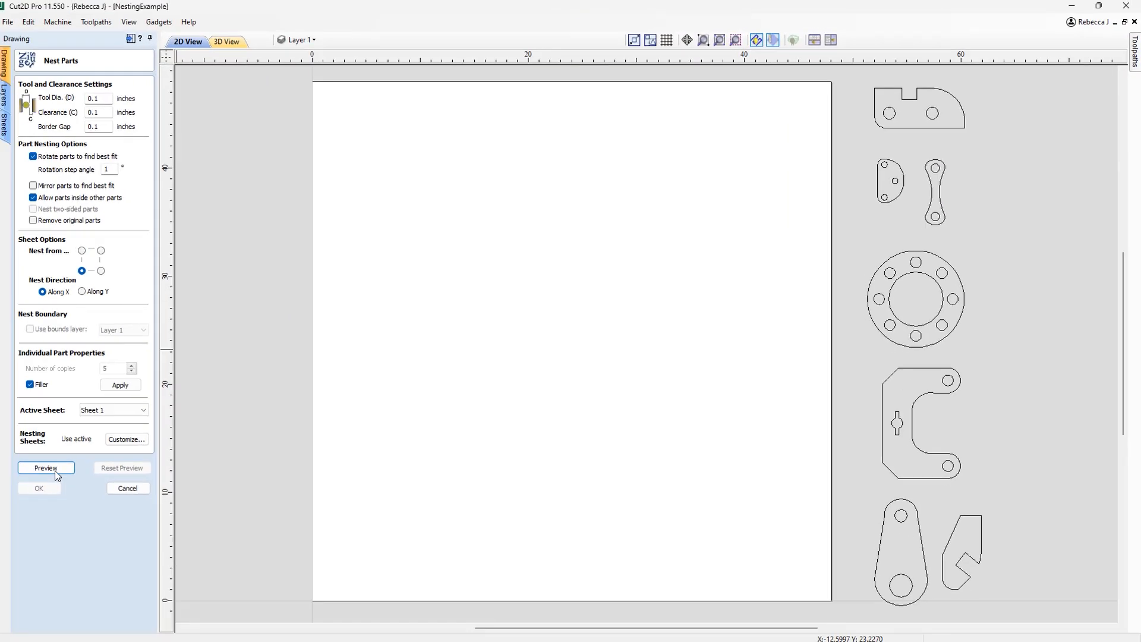
{"action": "left_click", "coordinate": [54, 467]}
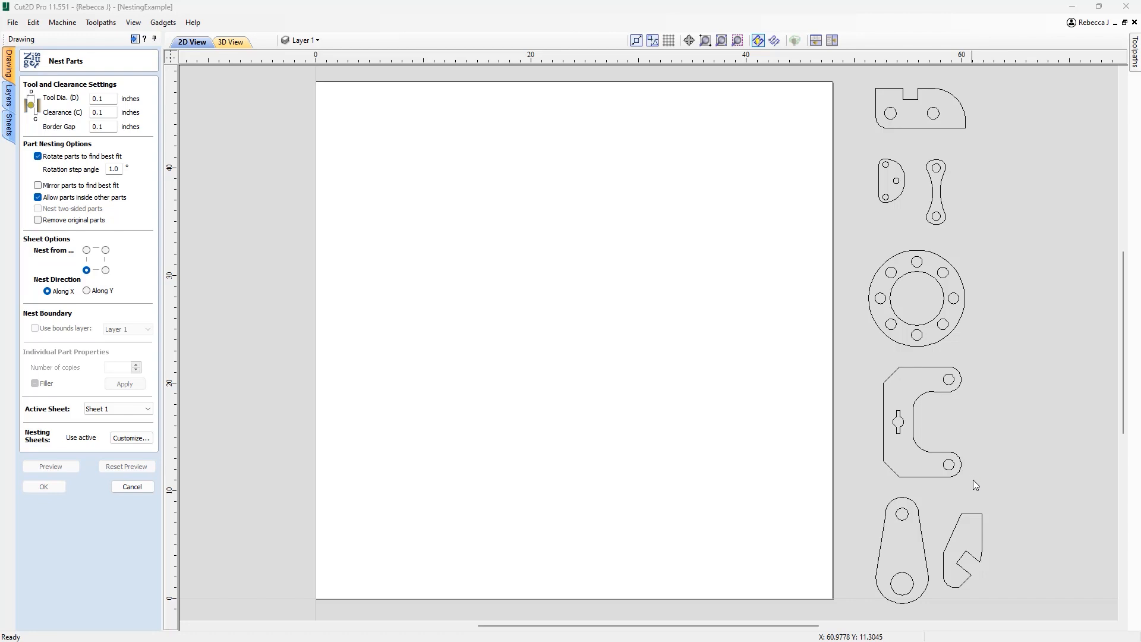
Step: Preview the C-shaped bracket nested together with the D-shaped three-hole filler on Sheet 1, and reset the preview
{"action": "left_click_drag", "start_coordinate": [878, 481], "coordinate": [865, 357]}
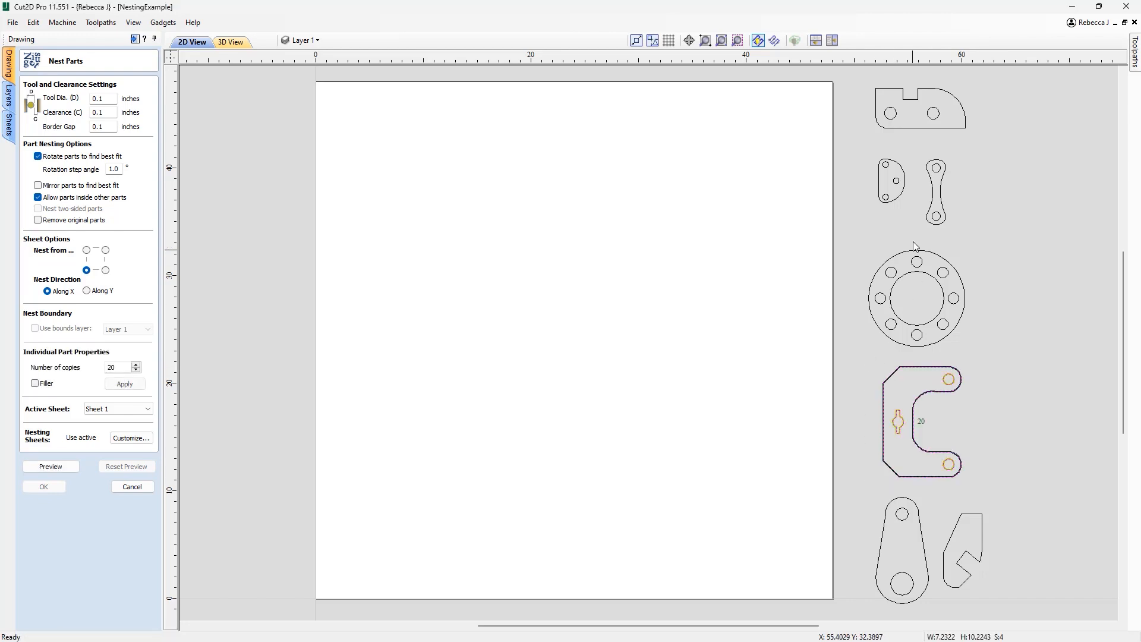
{"action": "left_click_drag", "start_coordinate": [912, 220], "coordinate": [862, 144]}
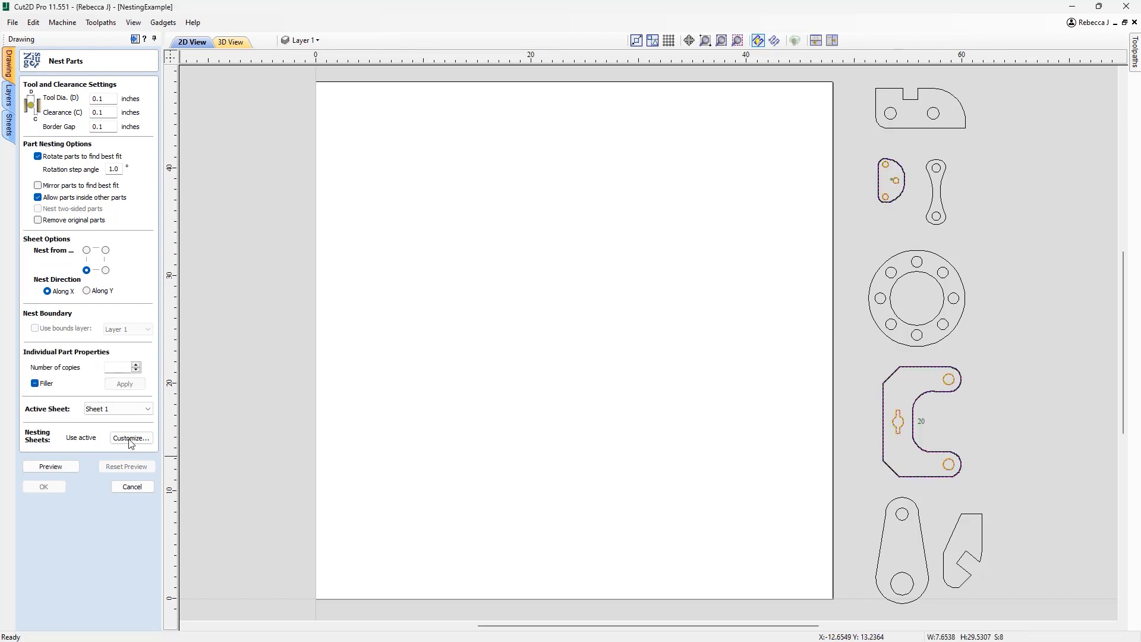
{"action": "left_click", "coordinate": [70, 467]}
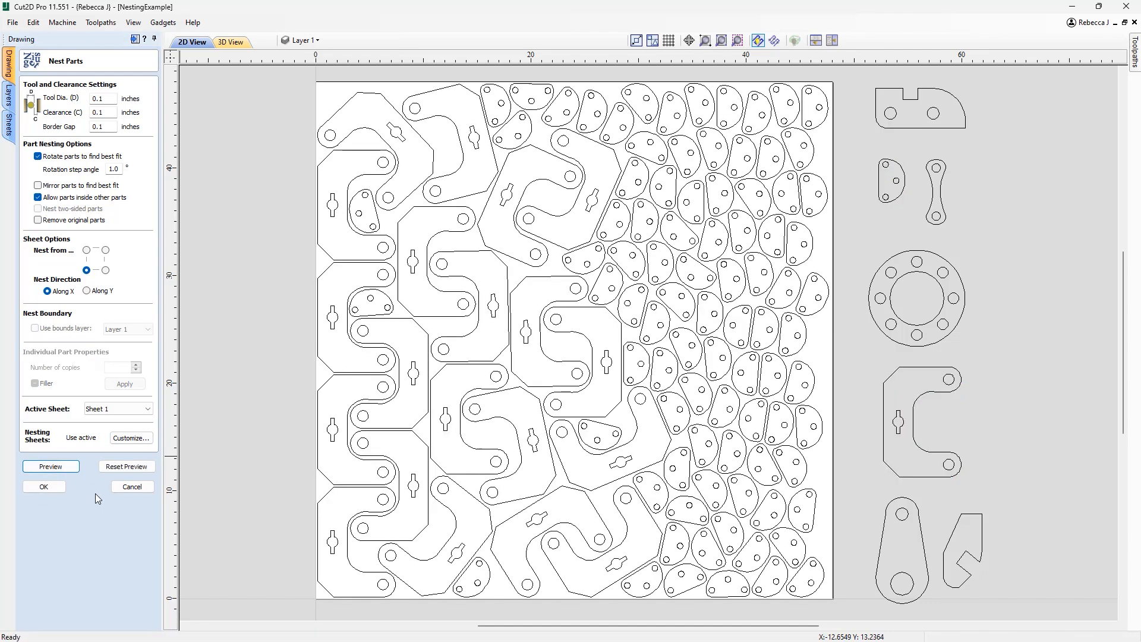
{"action": "left_click", "coordinate": [127, 466]}
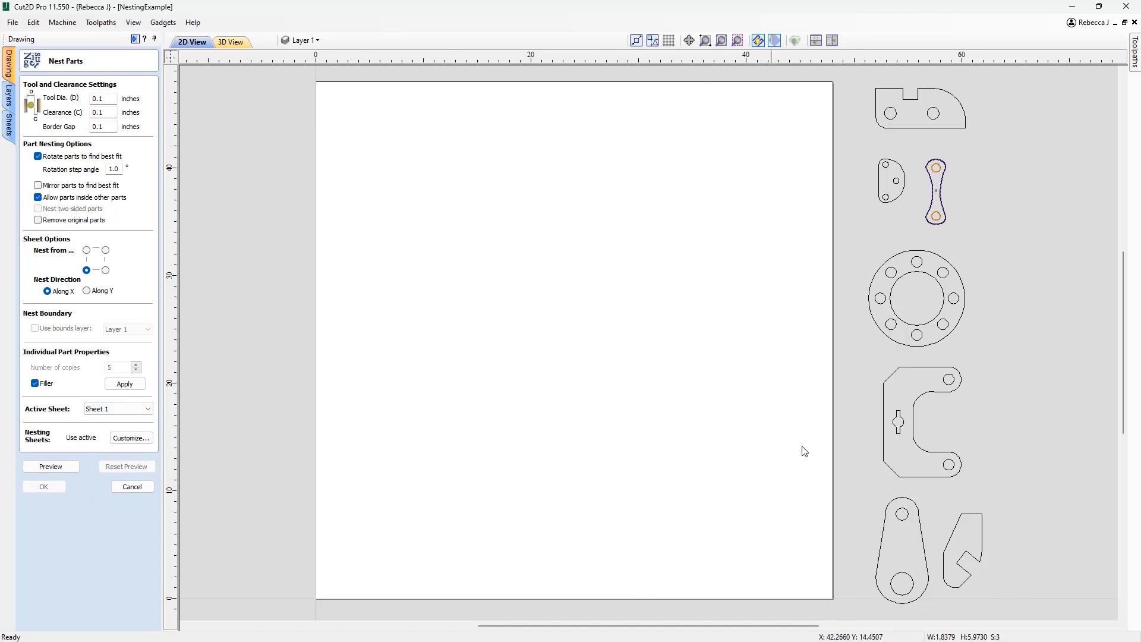
Step: Set the C-shaped bracket's number of copies to 20, preview its nesting alone, and reset the preview
{"action": "left_click_drag", "start_coordinate": [972, 477], "coordinate": [860, 359]}
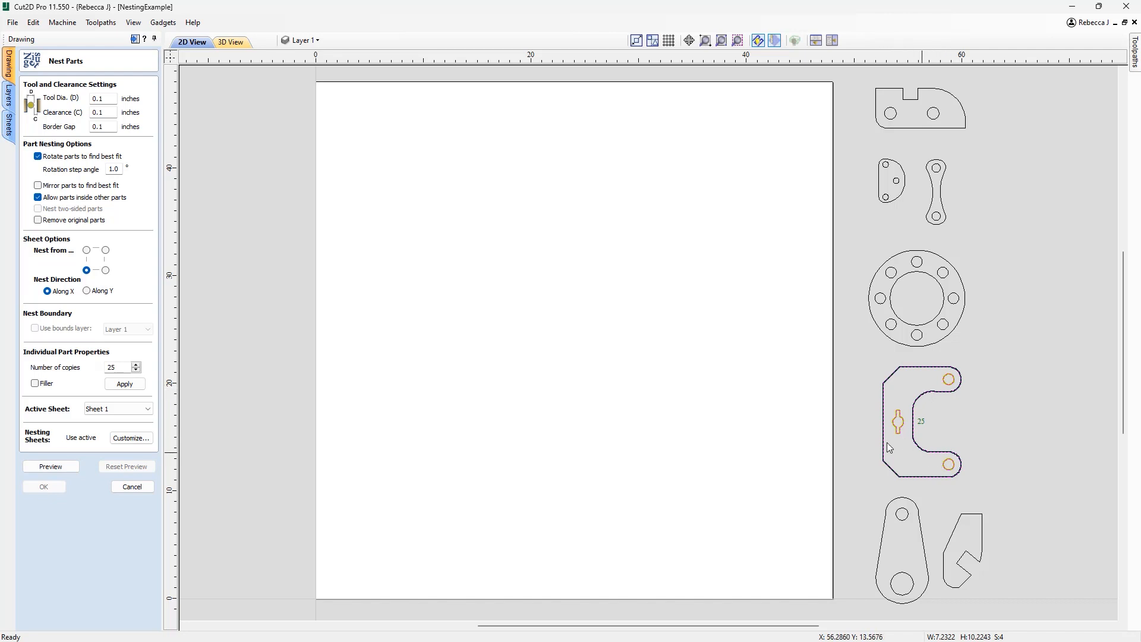
{"action": "double_click", "coordinate": [112, 368]}
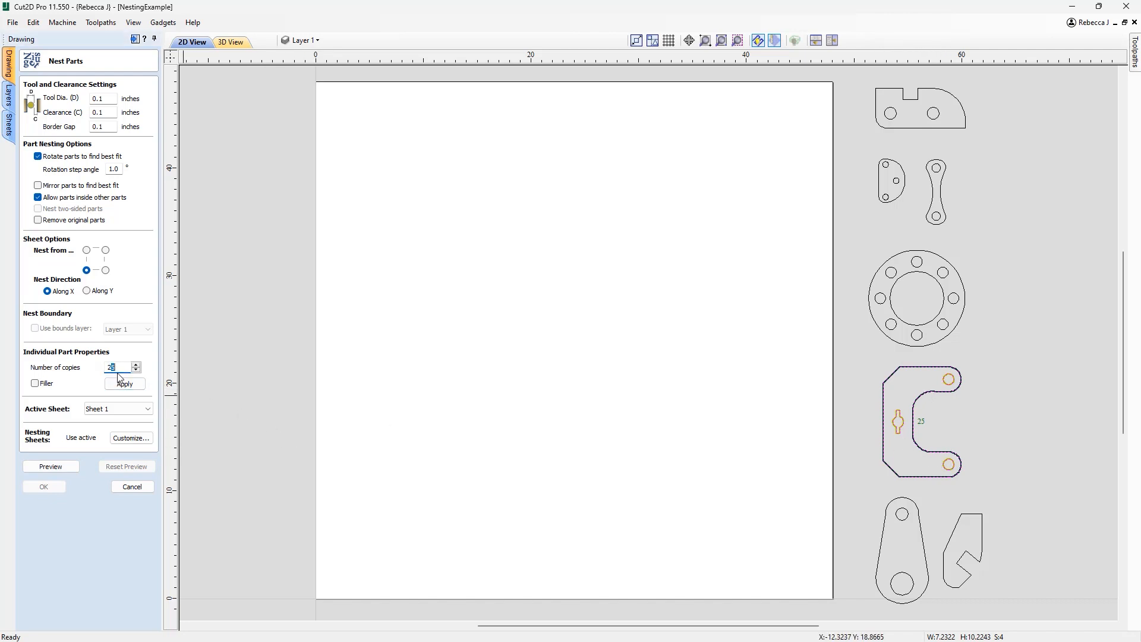
{"action": "left_click", "coordinate": [124, 384]}
{"action": "left_click", "coordinate": [71, 466]}
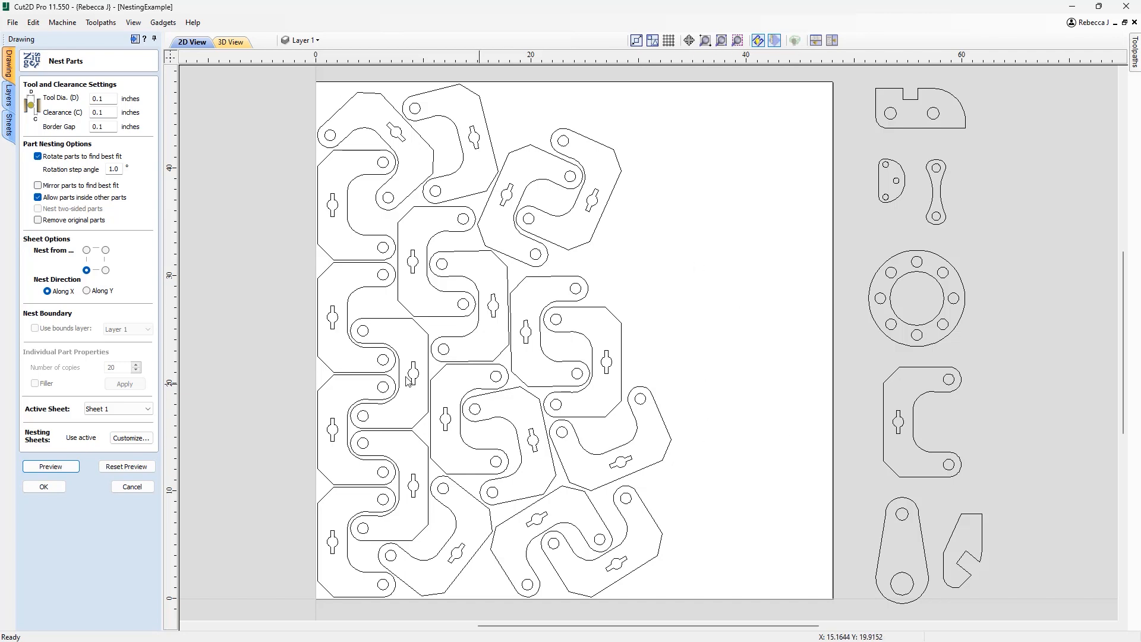
{"action": "left_click", "coordinate": [139, 467]}
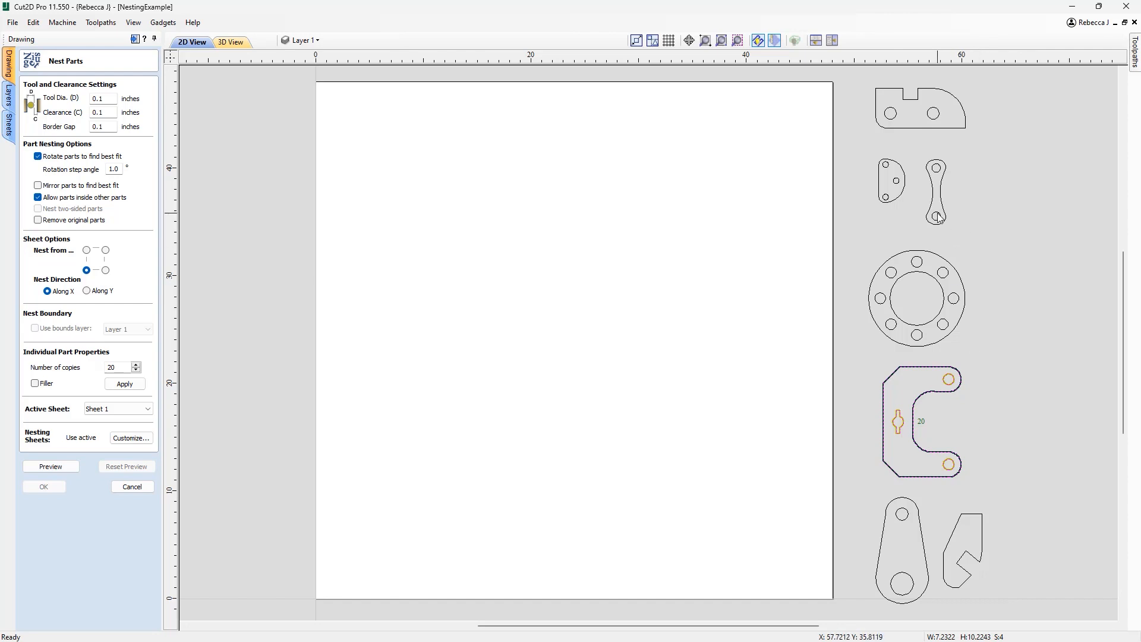
Step: Select only the D-shaped three-hole part and apply the filler property to it
{"action": "left_click", "coordinate": [898, 215]}
{"action": "left_click", "coordinate": [905, 182]}
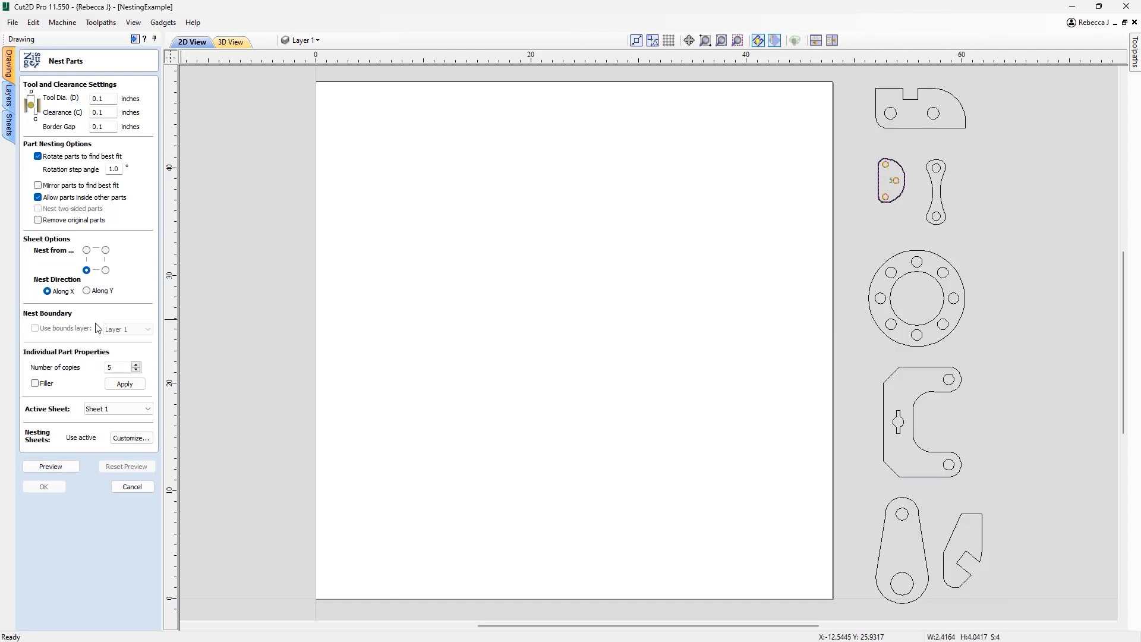
{"action": "left_click", "coordinate": [36, 384]}
{"action": "left_click", "coordinate": [125, 384]}
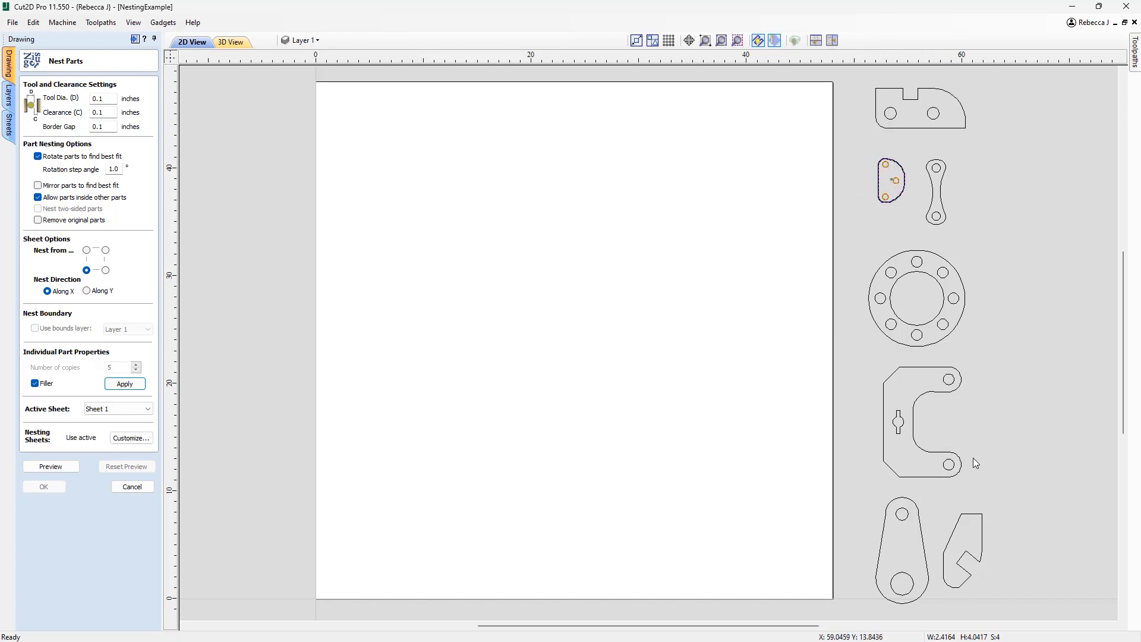
Step: Add the C-shaped bracket to the selected D-shaped filler, preview the combined nesting on Sheet 1, and reset the preview
{"action": "left_click", "coordinate": [865, 380]}
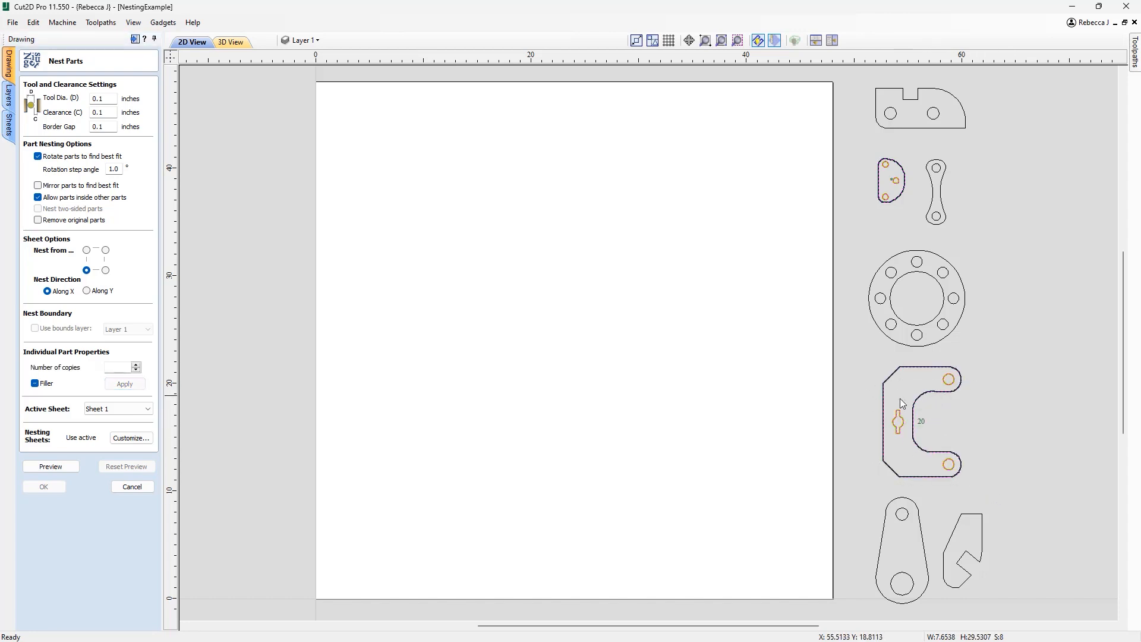
{"action": "left_click", "coordinate": [51, 466]}
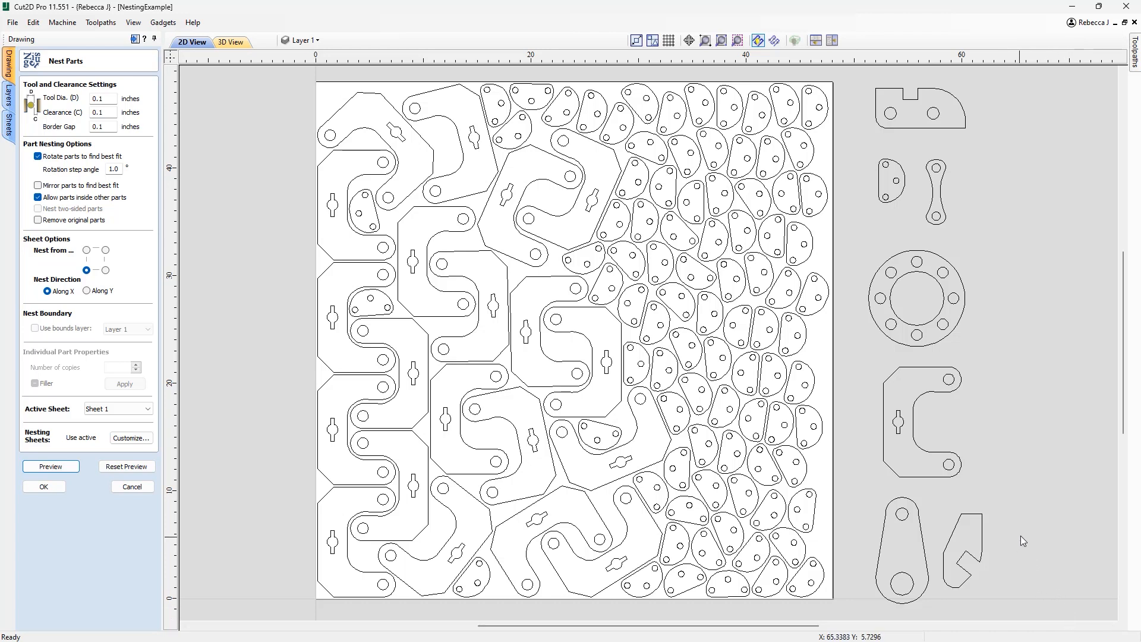
{"action": "left_click", "coordinate": [126, 467]}
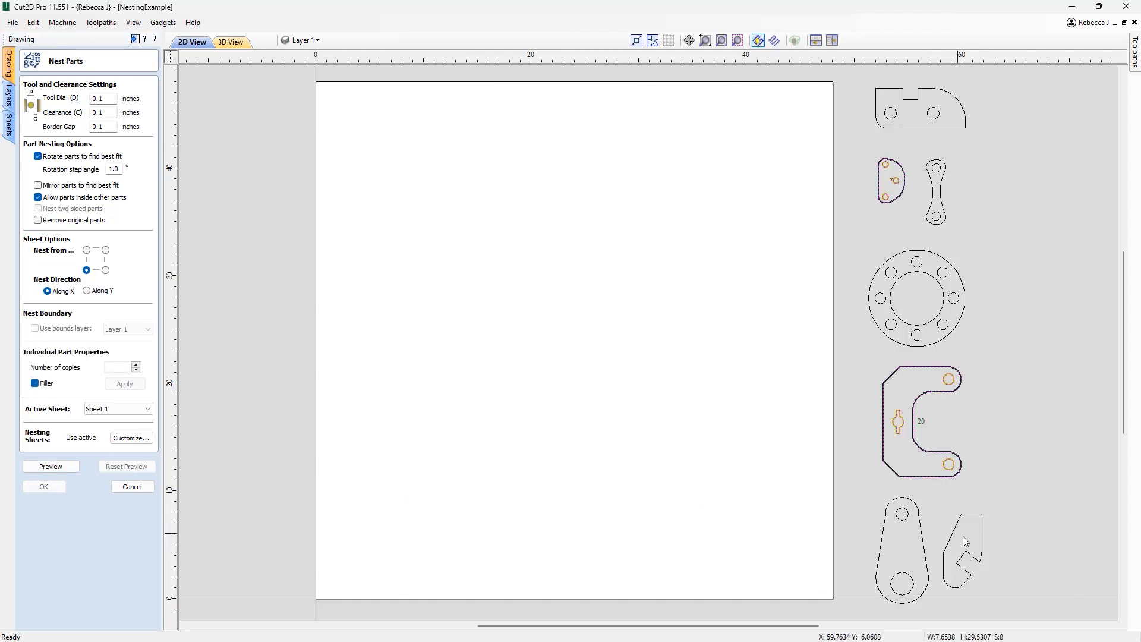
Step: Select only the hook-shaped part without holes and apply the filler property to it
{"action": "left_click", "coordinate": [1010, 554]}
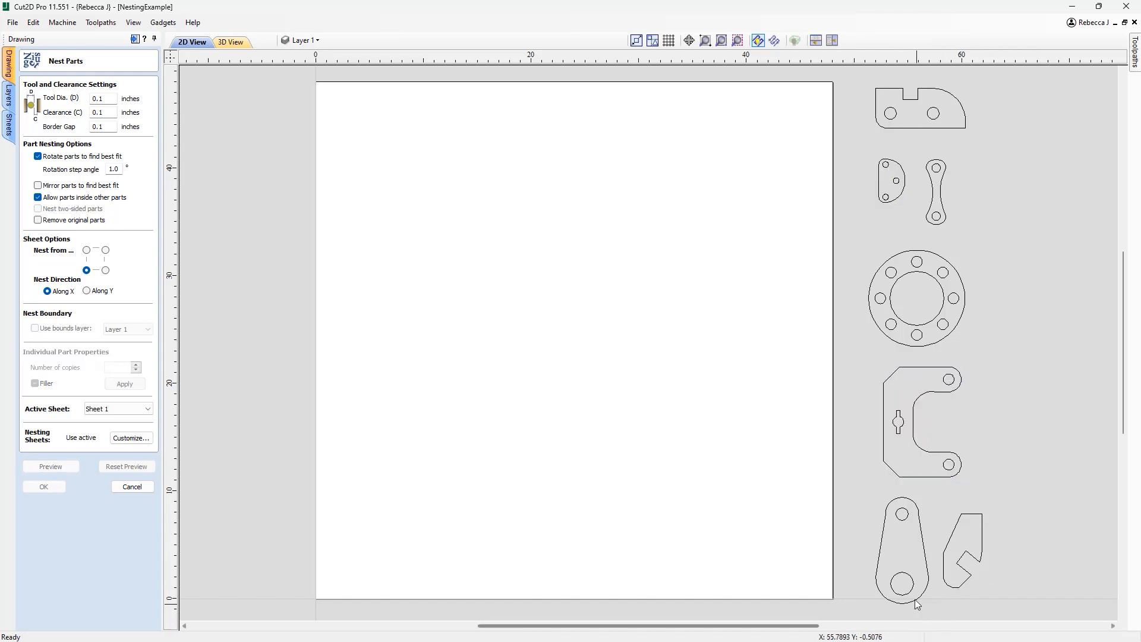
{"action": "left_click", "coordinate": [979, 559]}
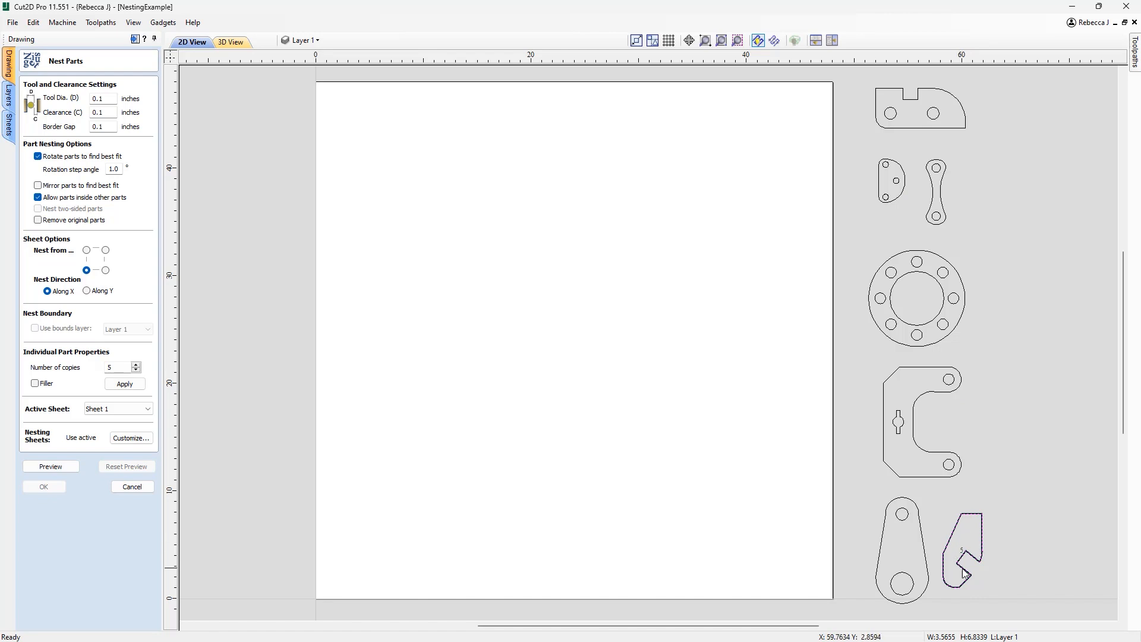
{"action": "left_click", "coordinate": [35, 384]}
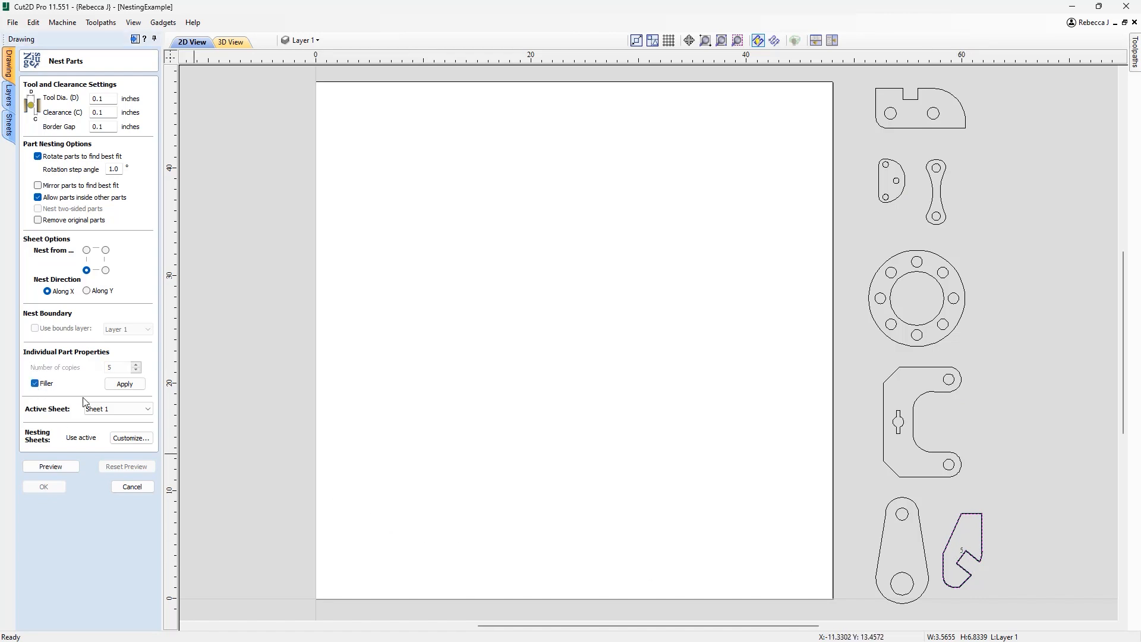
{"action": "left_click", "coordinate": [125, 386]}
Step: Add the C-shaped bracket and the D-shaped filler to the selected hook-shaped filler, and preview the nesting of all three parts
{"action": "left_click_drag", "start_coordinate": [975, 471], "coordinate": [877, 387]}
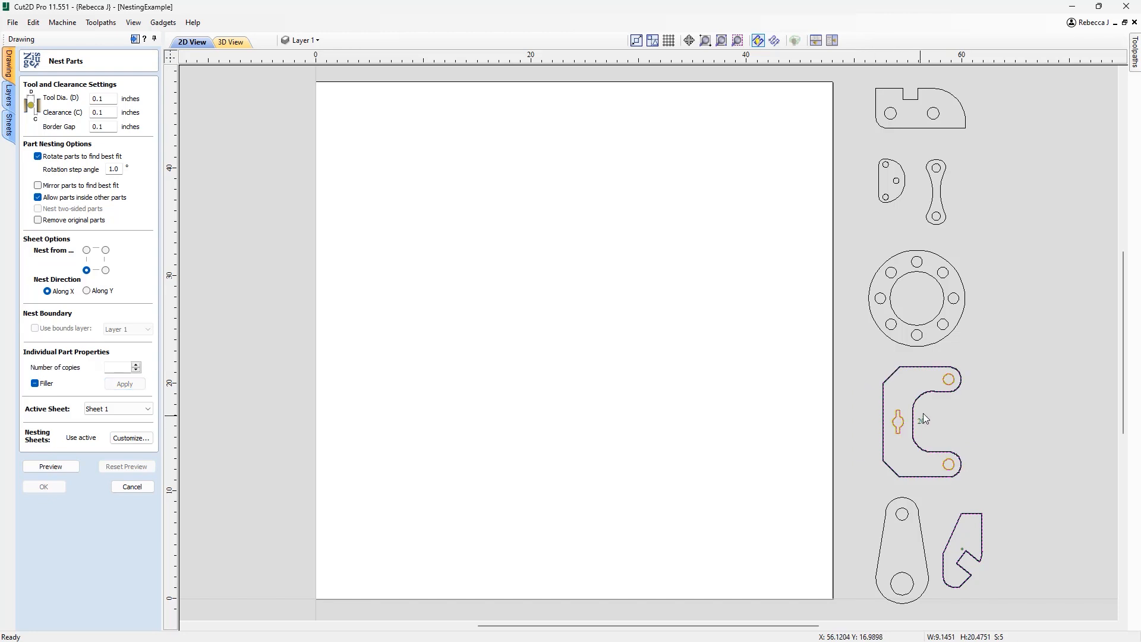
{"action": "left_click_drag", "start_coordinate": [914, 211], "coordinate": [870, 153]}
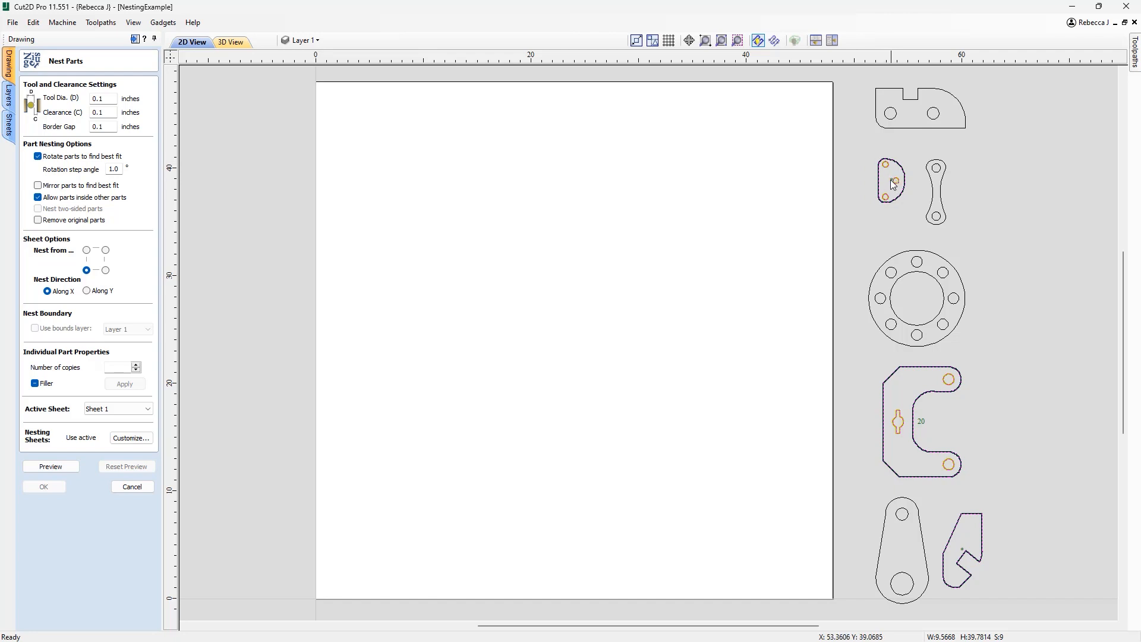
{"action": "left_click", "coordinate": [62, 467]}
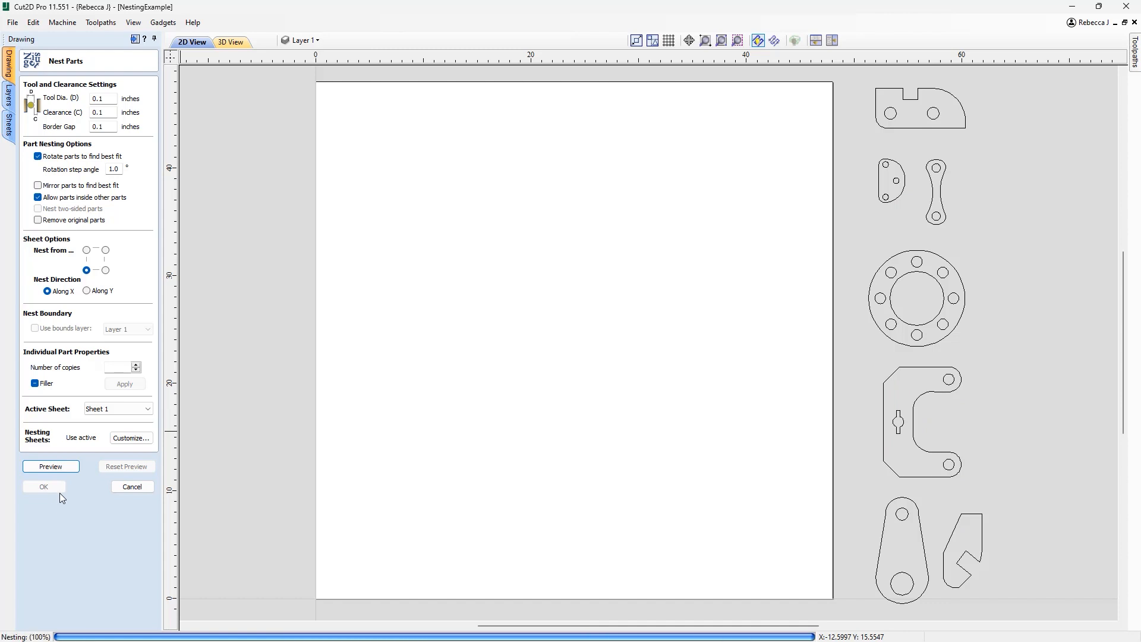